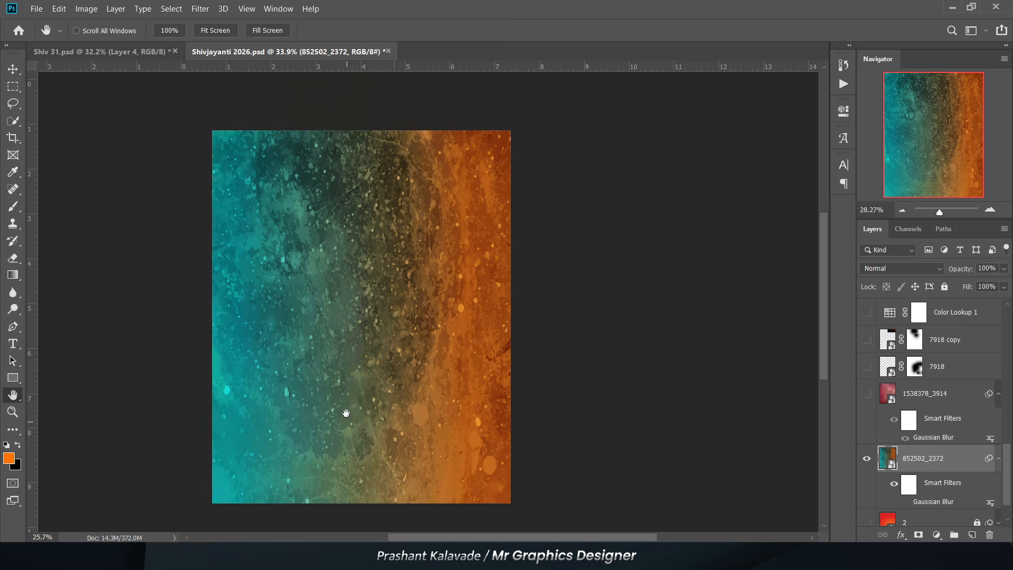
# Turn on the Gaussian Blur smart filter of background layer 852502_2372 and look up Gaussian Blur among the available blur filters
pyautogui.click(906, 502)
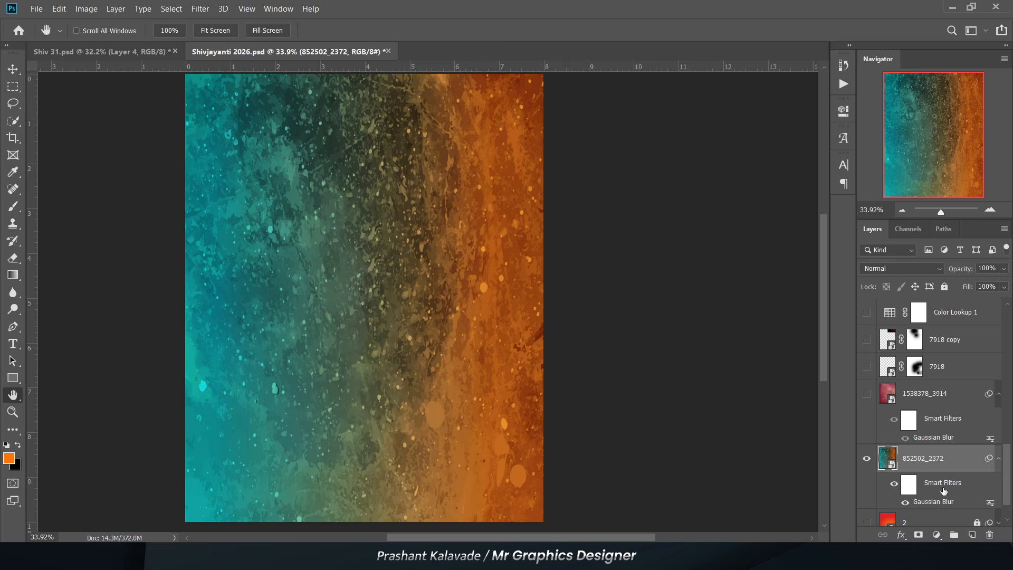
pyautogui.scroll(-1, 317, 373)
pyautogui.click(200, 8)
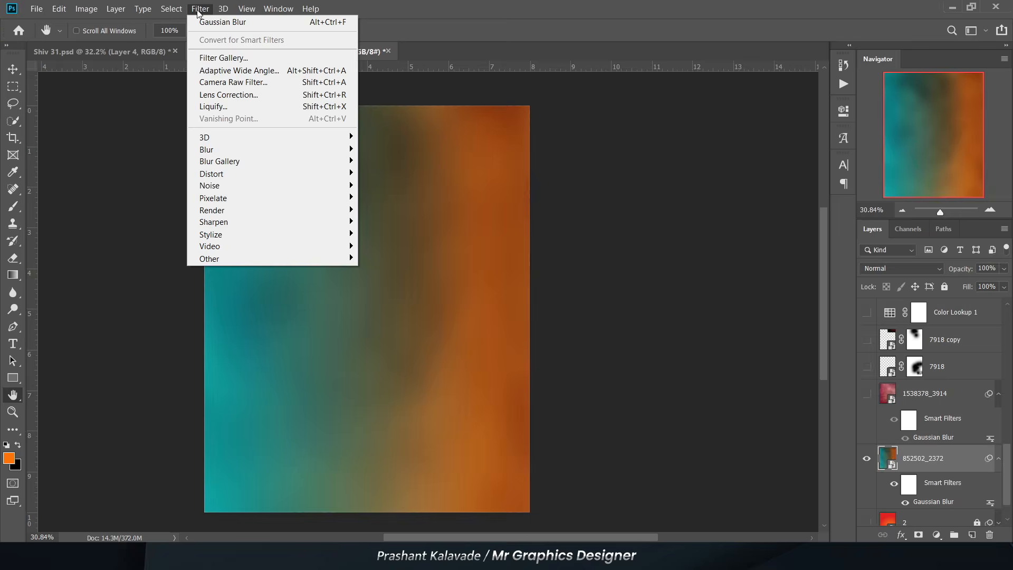
pyautogui.moveTo(212, 153)
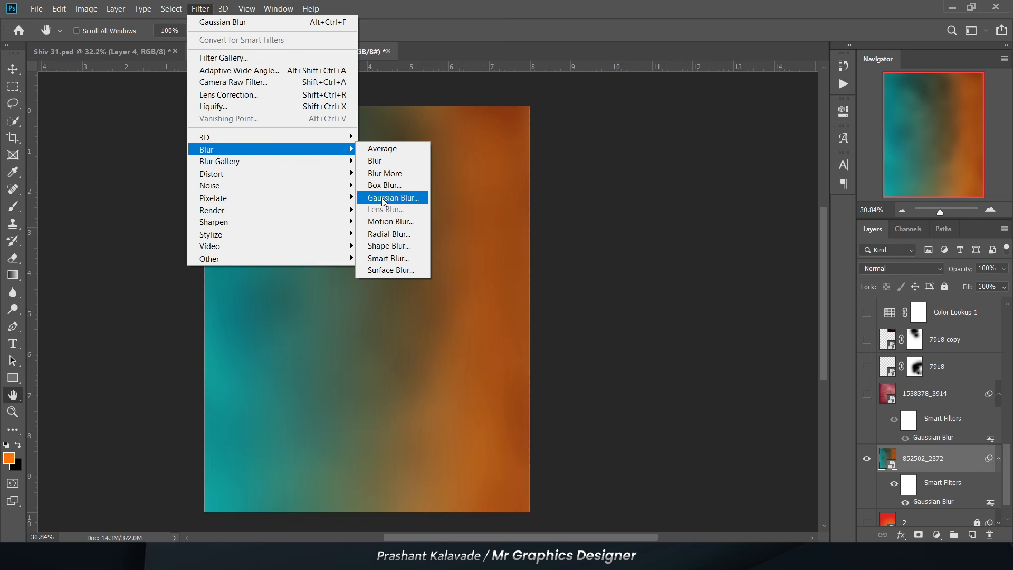
pyautogui.click(727, 279)
# Make texture layer 1538378_3914 visible over the teal and orange background
pyautogui.click(923, 394)
pyautogui.click(867, 394)
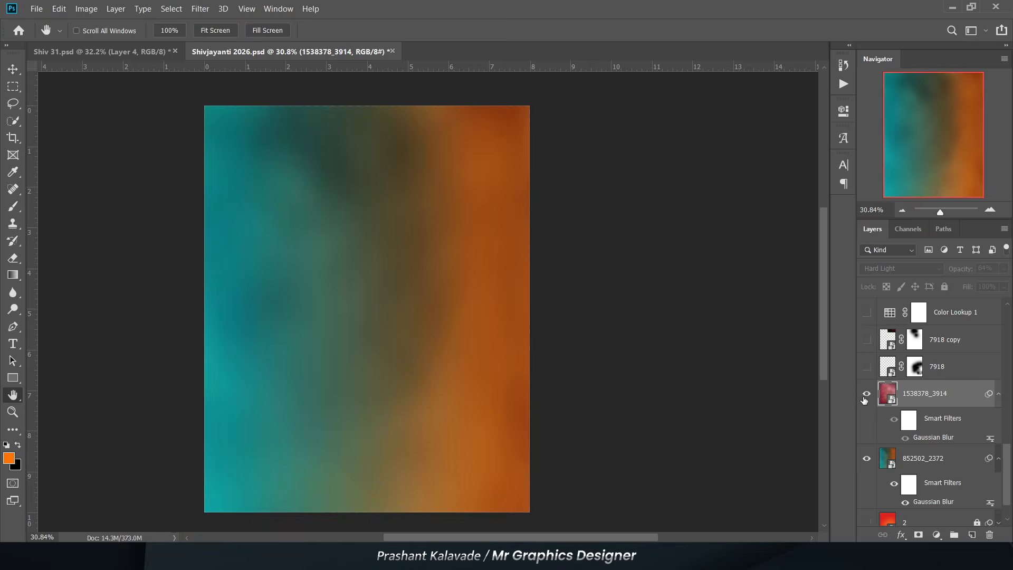
pyautogui.scroll(4, 449, 301)
pyautogui.scroll(-4, 471, 223)
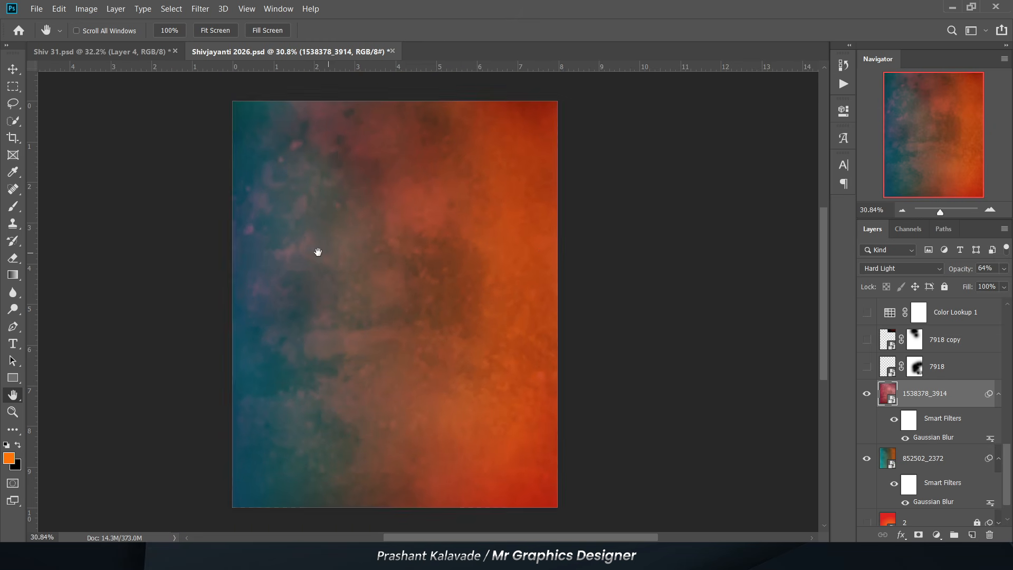
pyautogui.scroll(1, 318, 251)
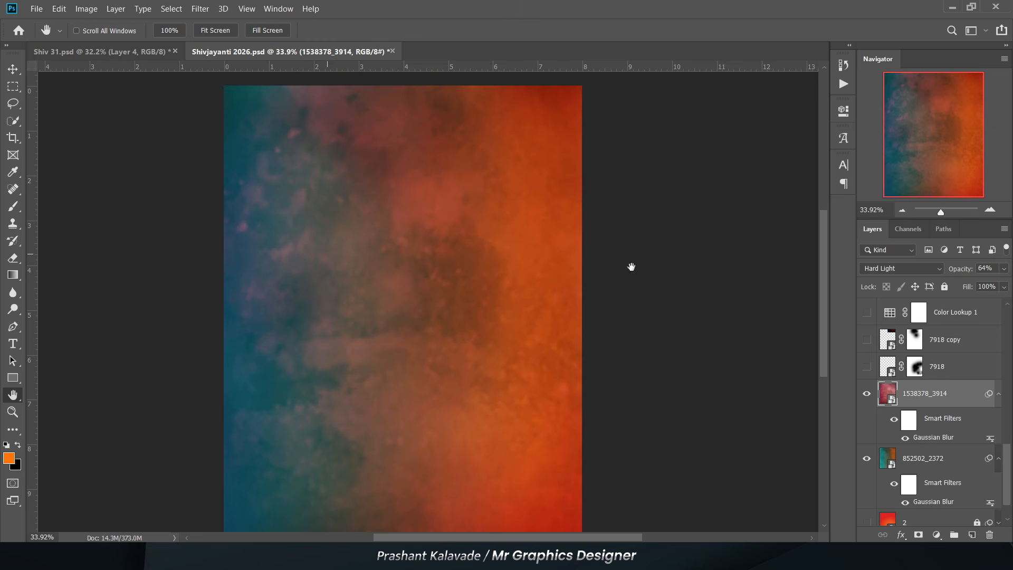
# Inspect the Gaussian Blur settings of layer 1538378_3914 and compare the texture with the blur off and on
pyautogui.doubleClick(931, 438)
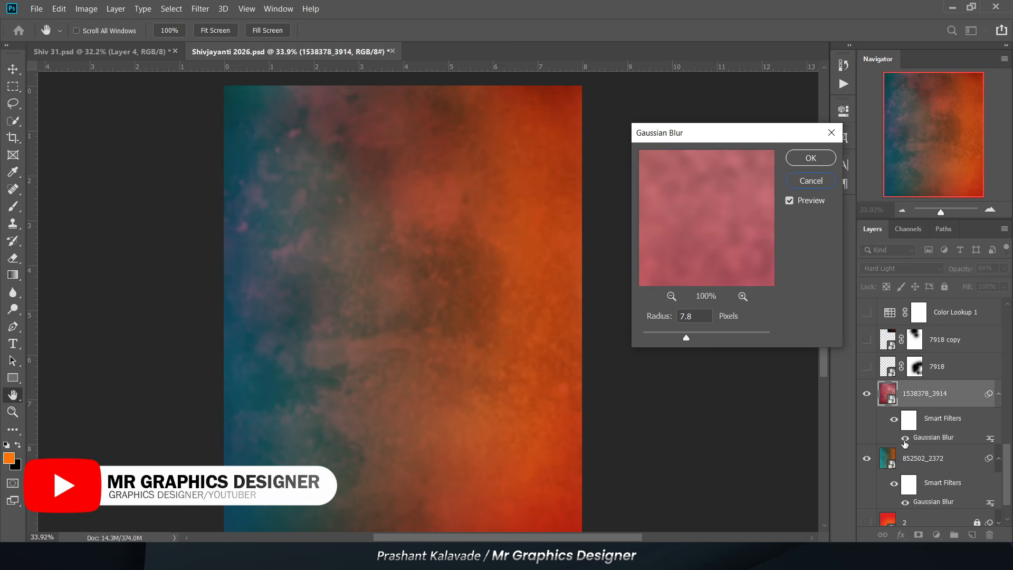
pyautogui.click(815, 184)
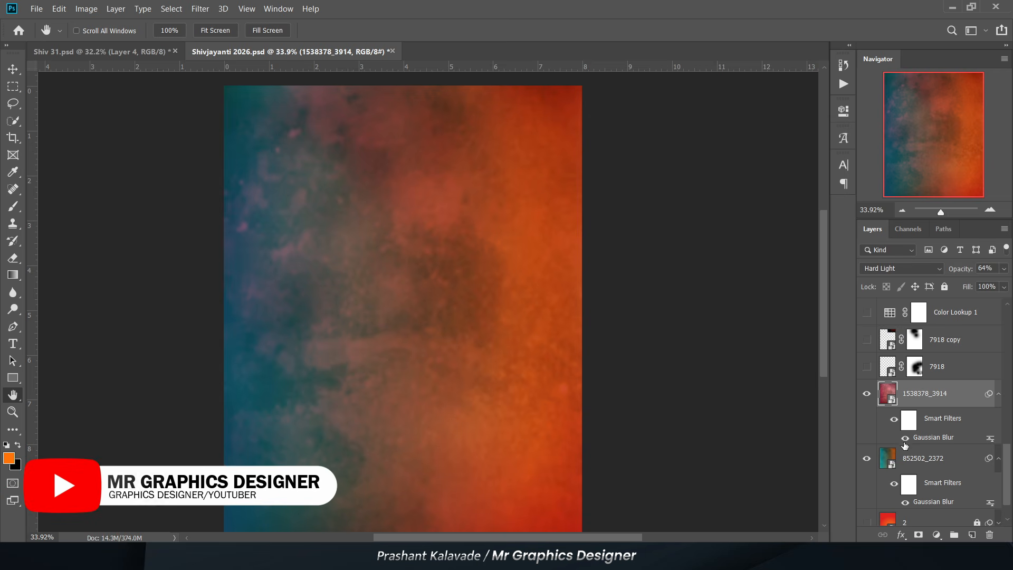
pyautogui.scroll(4, 411, 135)
pyautogui.scroll(-5, 288, 132)
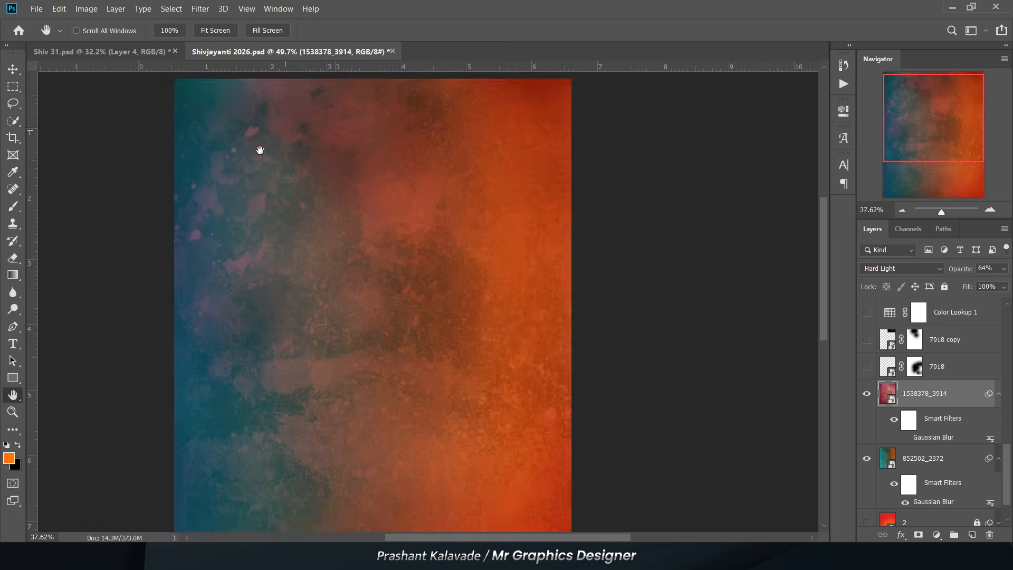
pyautogui.scroll(1, 191, 252)
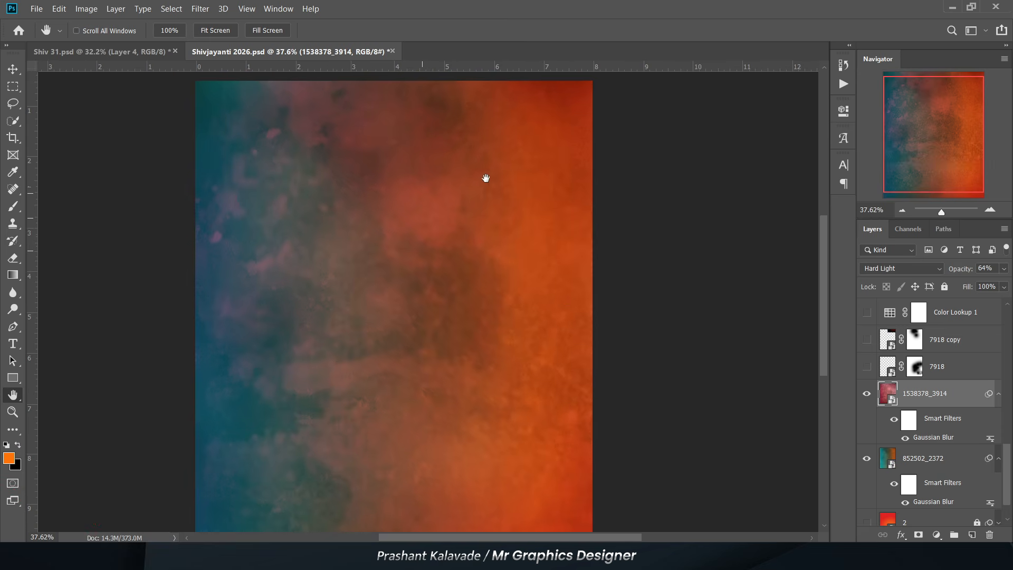
pyautogui.doubleClick(931, 439)
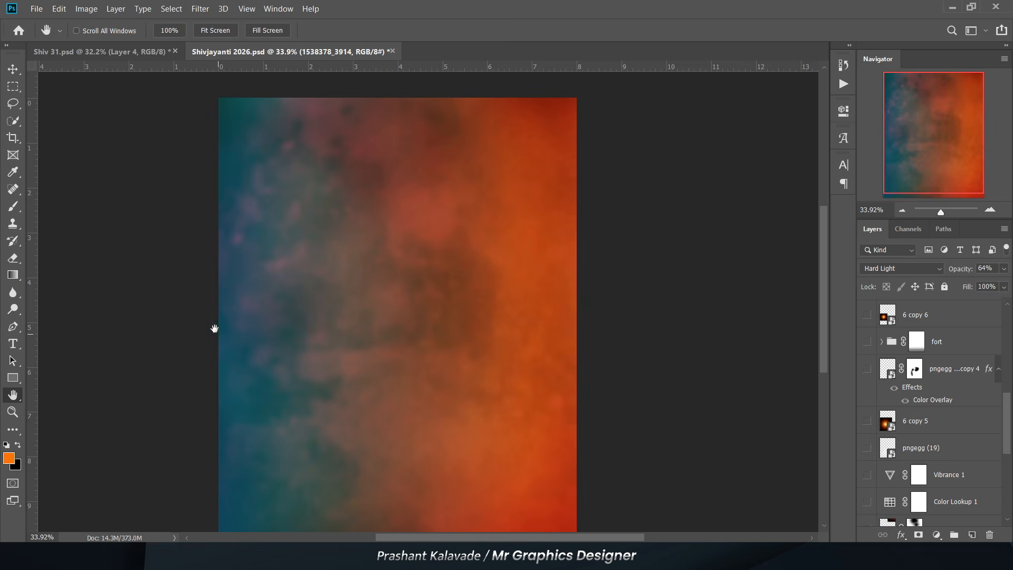
# Make the maharaj pic 2 portrait group visible over the blurred background
pyautogui.scroll(-2, 214, 329)
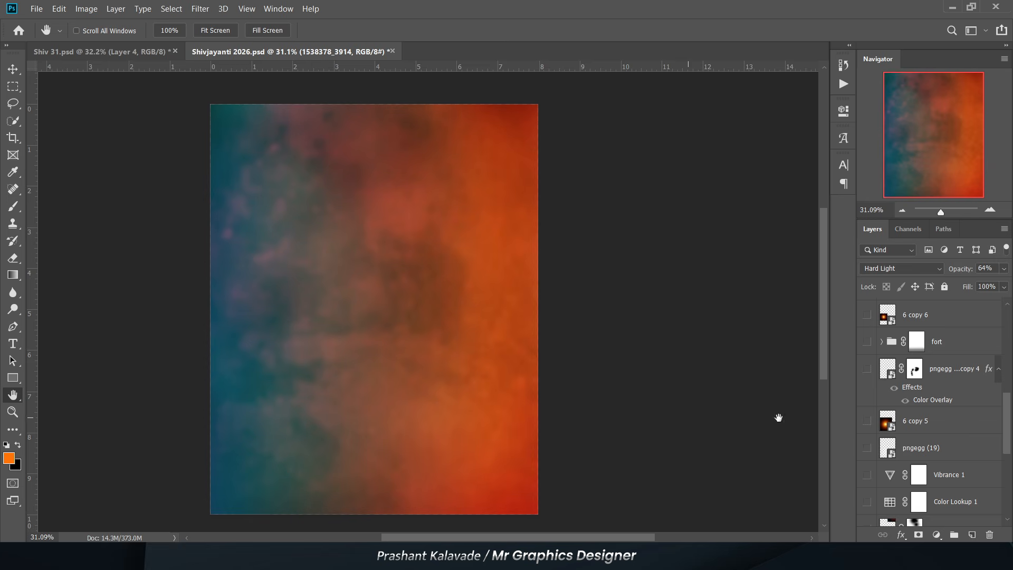
pyautogui.scroll(6, 903, 433)
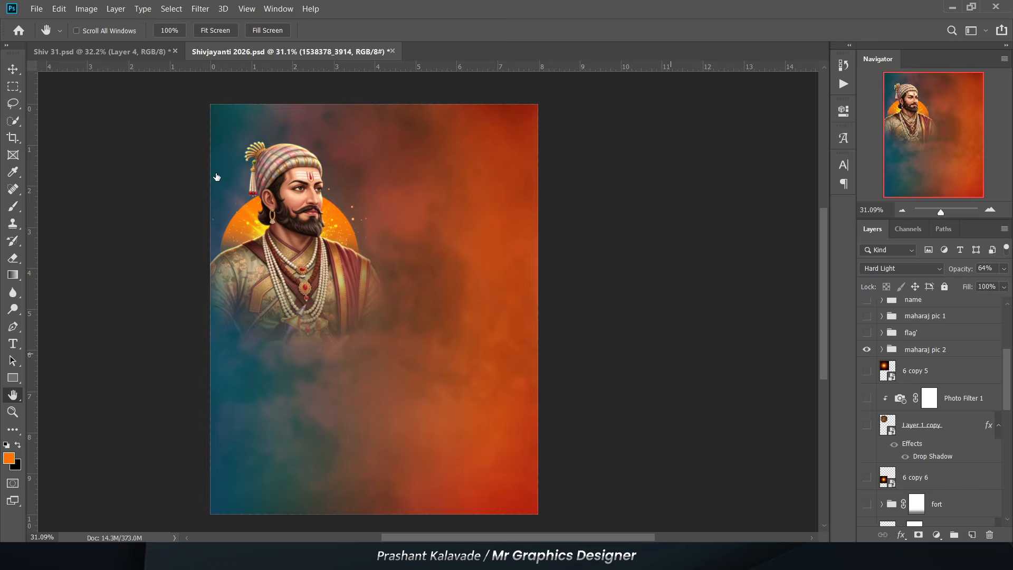
pyautogui.scroll(3, 216, 177)
pyautogui.scroll(2, 193, 297)
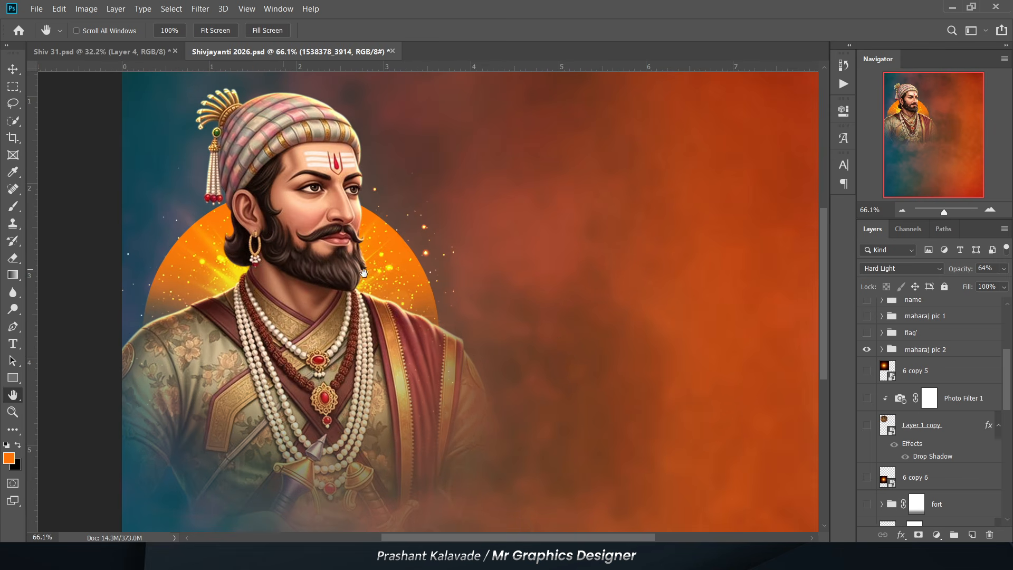
# Expand the maharaj pic 2 group and hide its portrait and space explosion layers, leaving only the Ellipse 1 circle
pyautogui.click(882, 350)
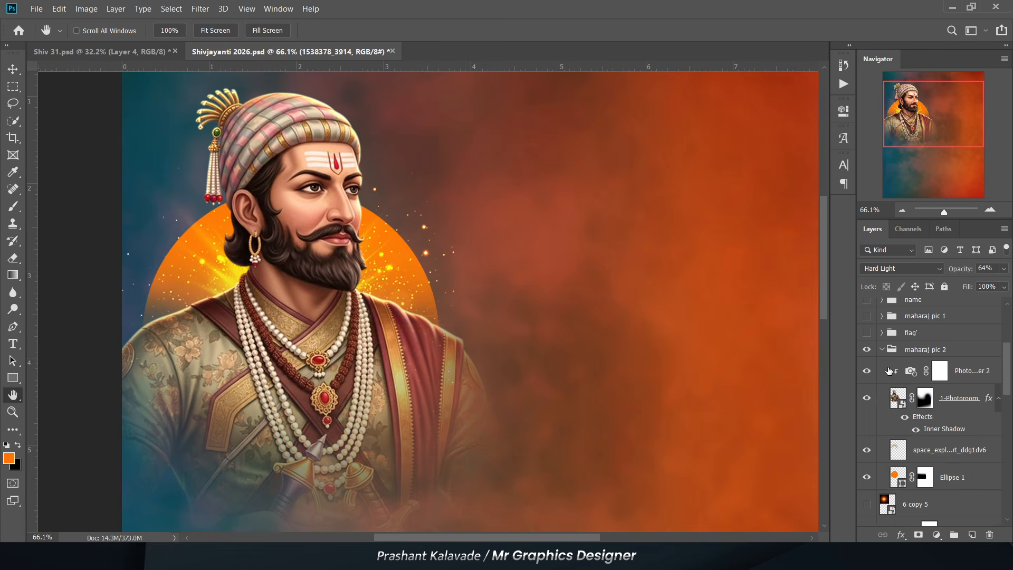
pyautogui.click(868, 399)
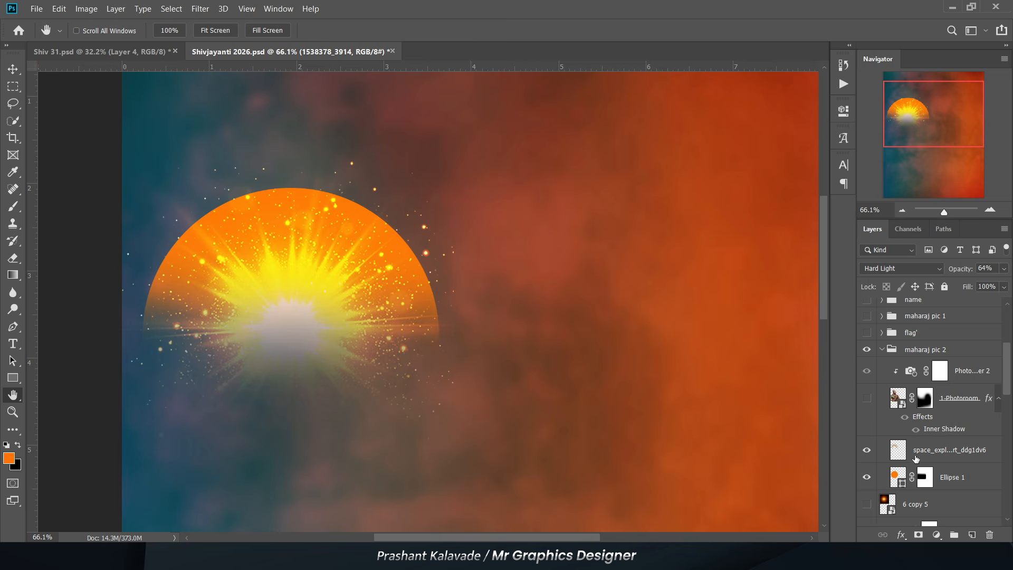
pyautogui.click(867, 451)
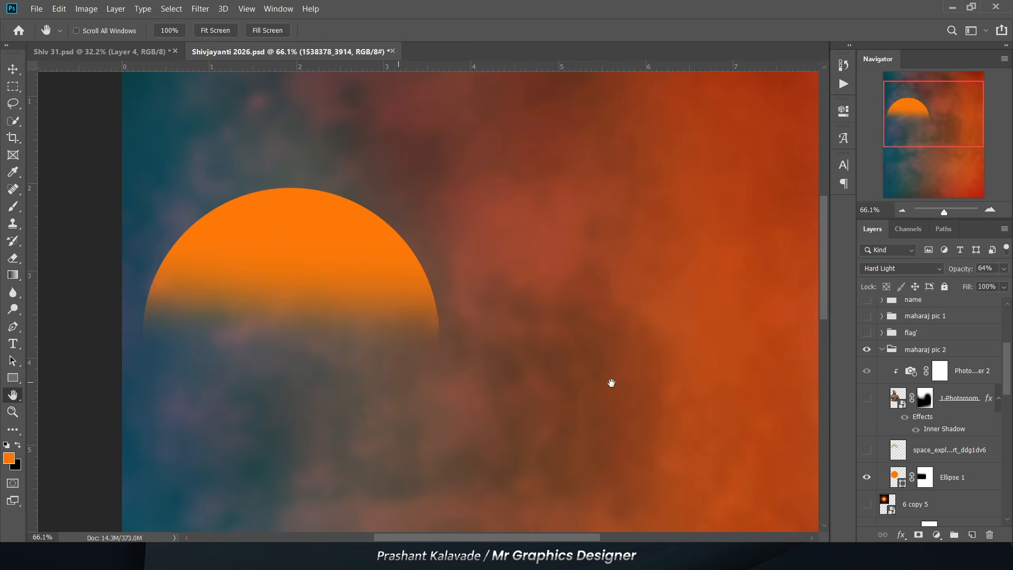
# Delete the layer mask of the orange Ellipse 1 circle and undo the deletion
pyautogui.click(926, 477)
pyautogui.rightClick(925, 478)
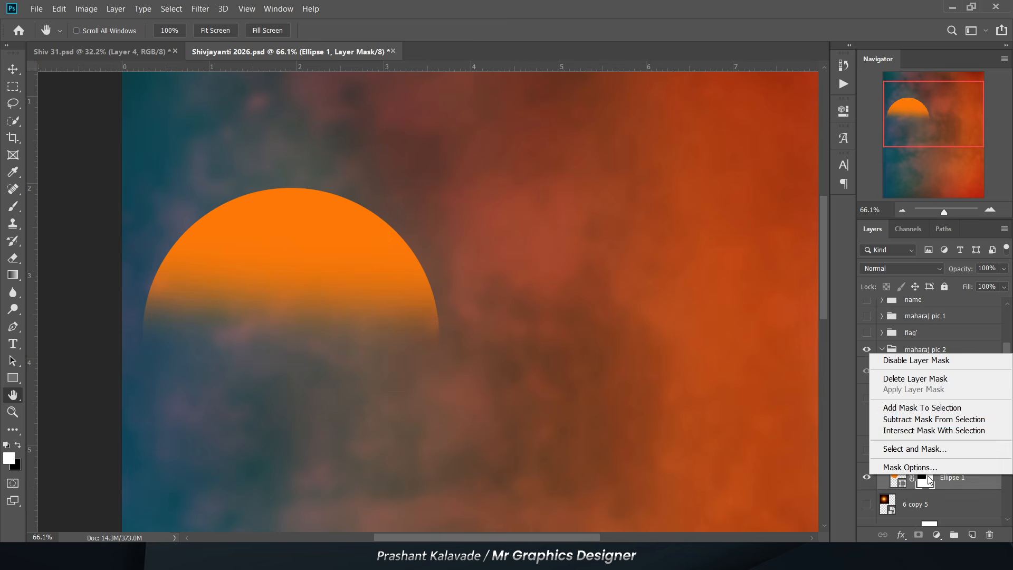
pyautogui.click(908, 380)
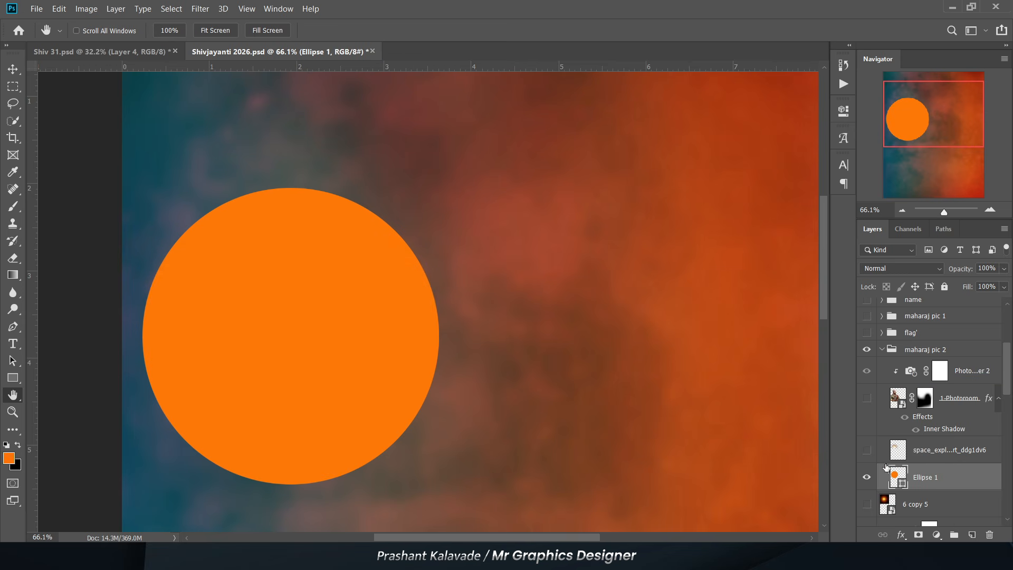
pyautogui.hotkey('ctrl', 'z')
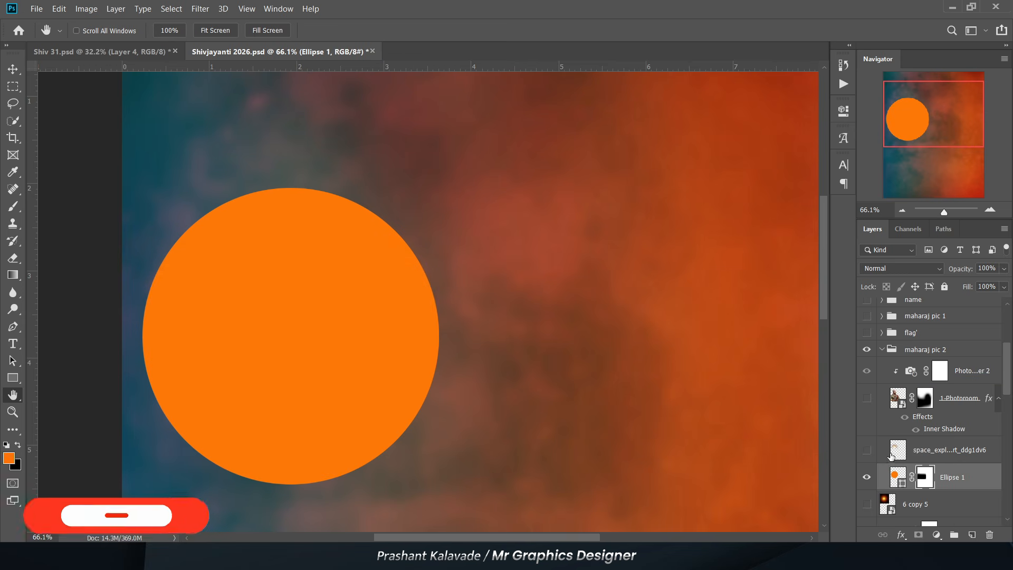
# Show the space explosion and portrait layers again and collapse the maharaj pic 2 group
pyautogui.click(867, 451)
pyautogui.click(904, 458)
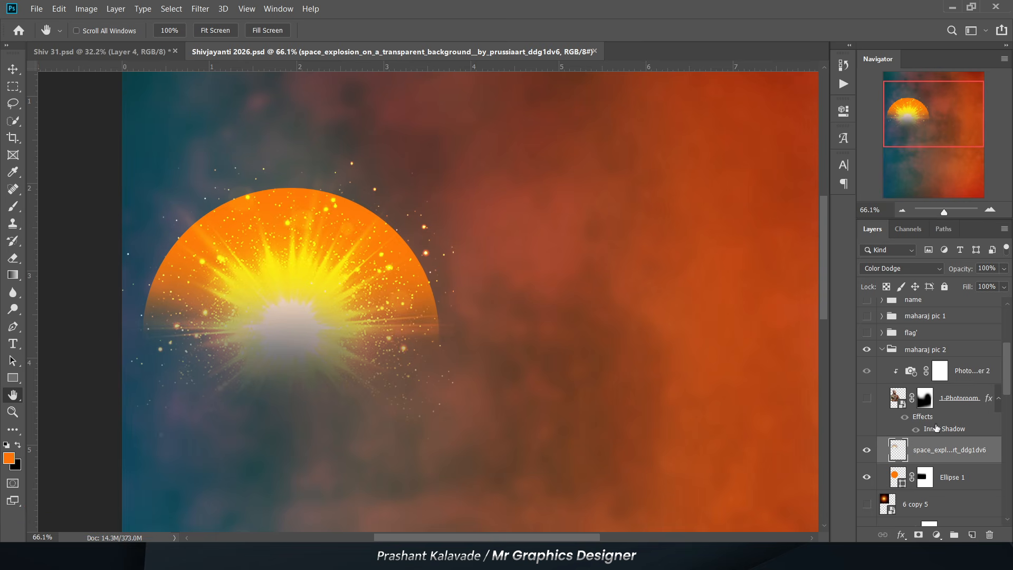
pyautogui.click(867, 399)
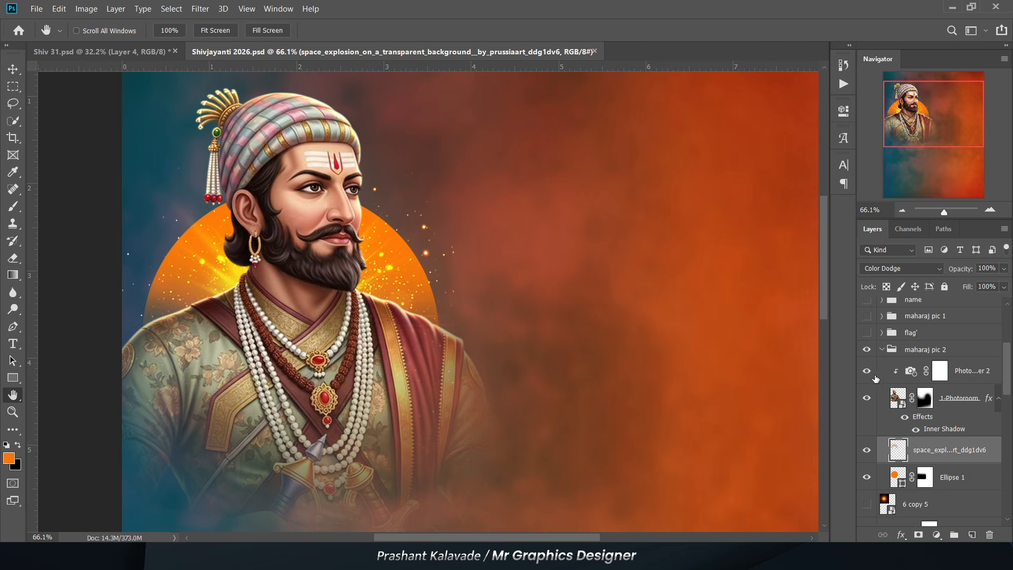
pyautogui.scroll(-4, 332, 221)
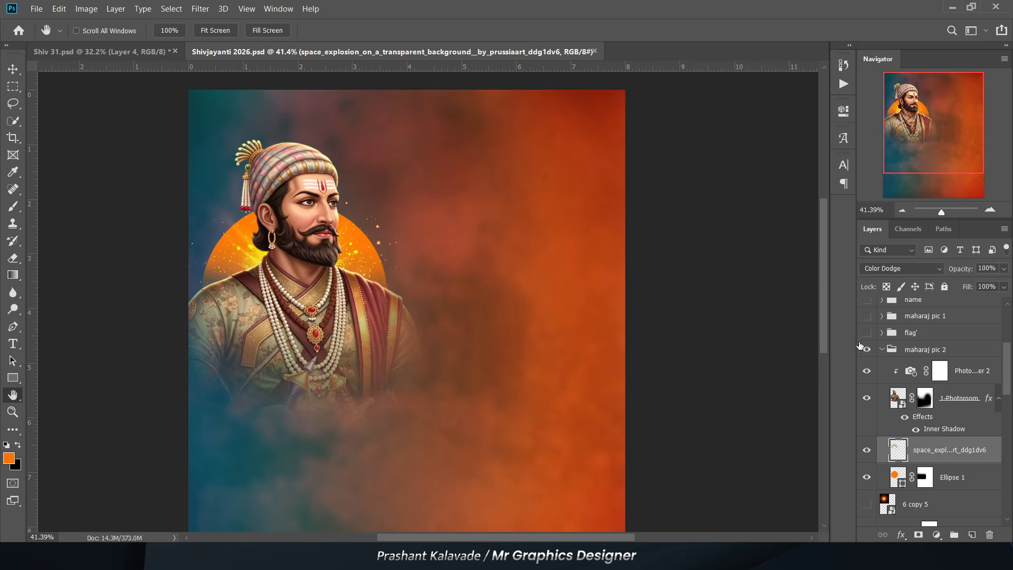
pyautogui.click(879, 352)
pyautogui.scroll(-3, 429, 256)
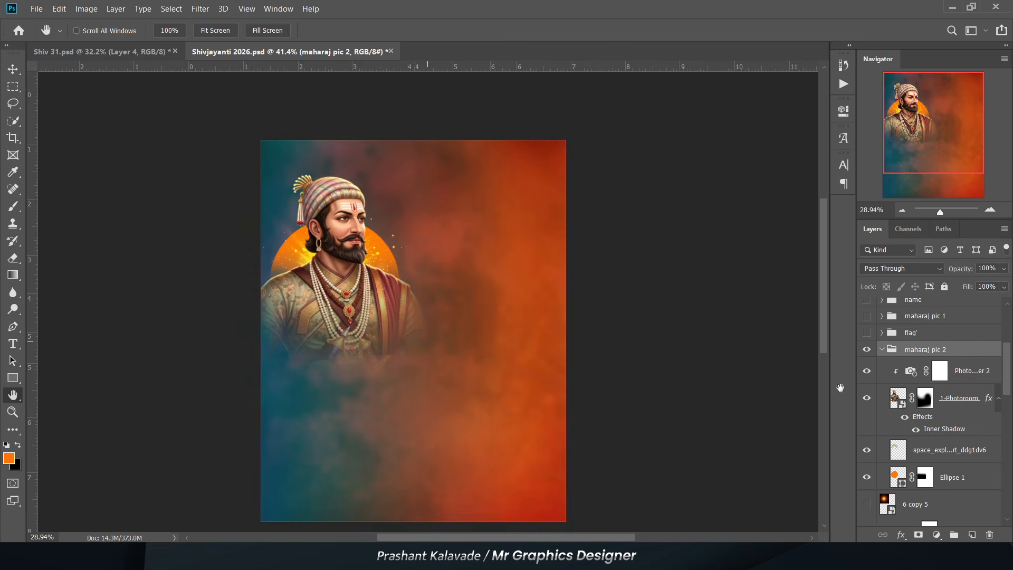
pyautogui.click(883, 350)
# Make the fort group visible across the lower part of the poster
pyautogui.scroll(-2, 878, 451)
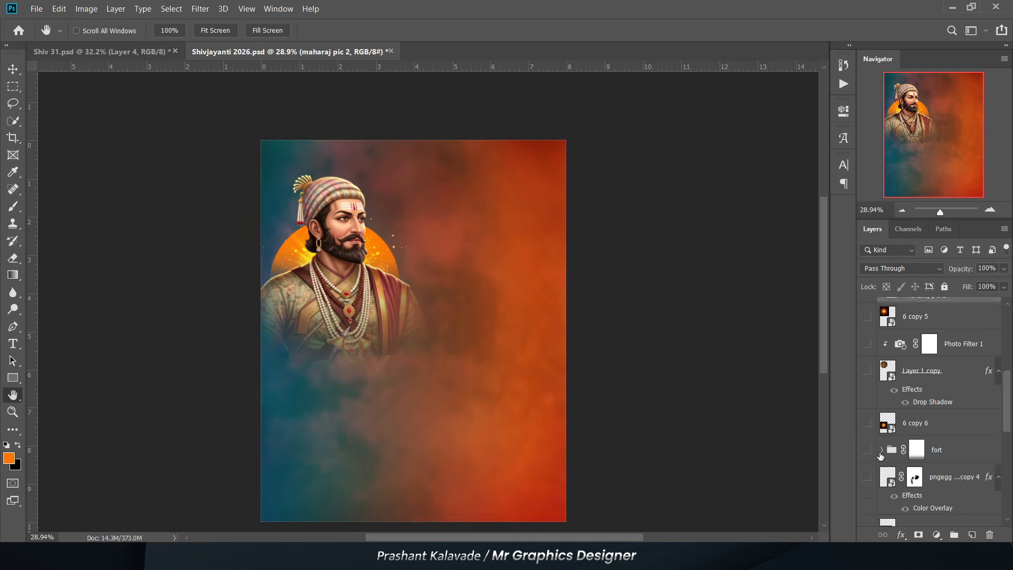
pyautogui.click(867, 396)
pyautogui.scroll(-2, 402, 493)
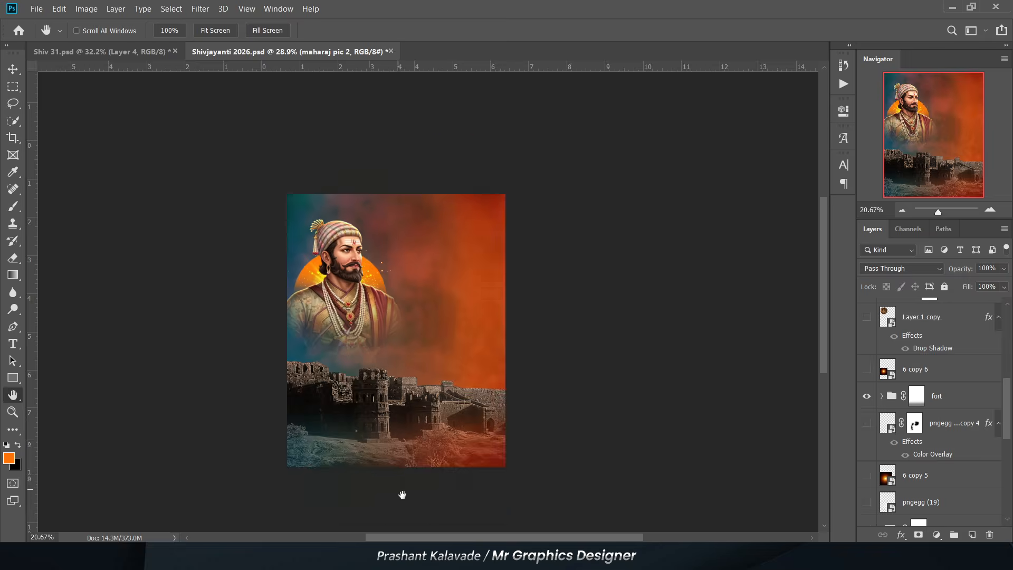
pyautogui.scroll(5, 305, 389)
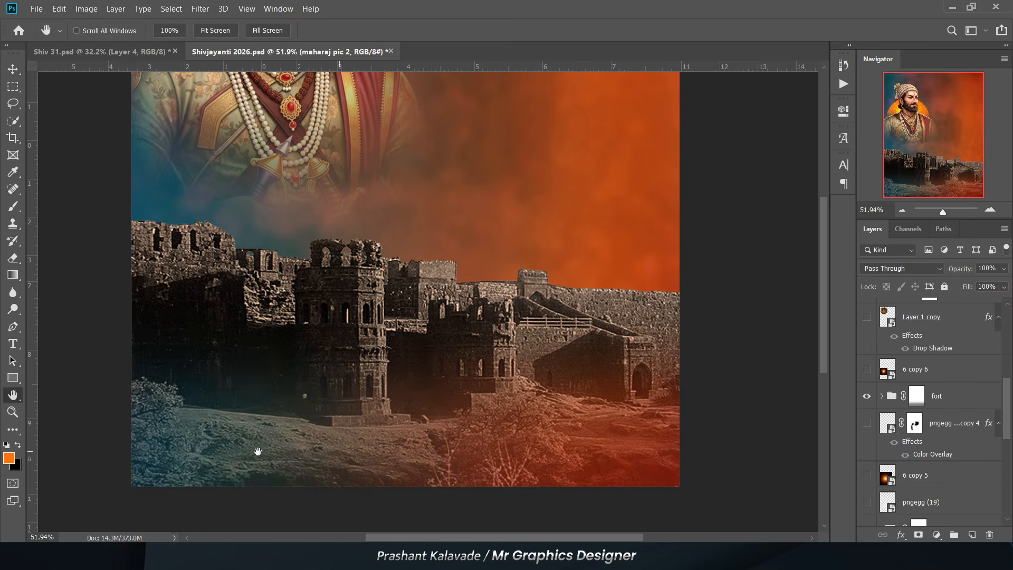
# Disable the fort group's layer mask and enable it again
pyautogui.click(913, 400)
pyautogui.rightClick(915, 400)
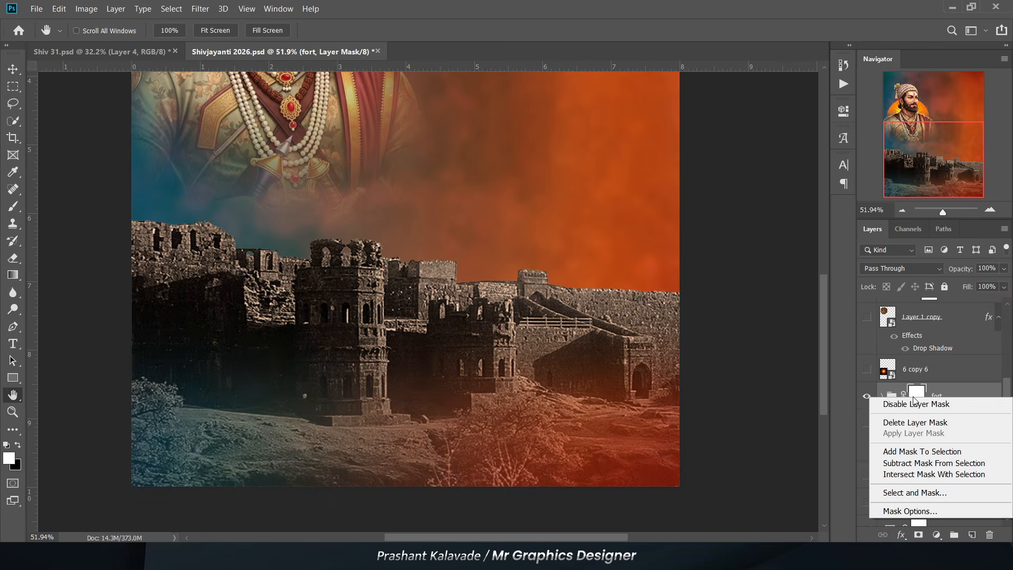
pyautogui.click(953, 403)
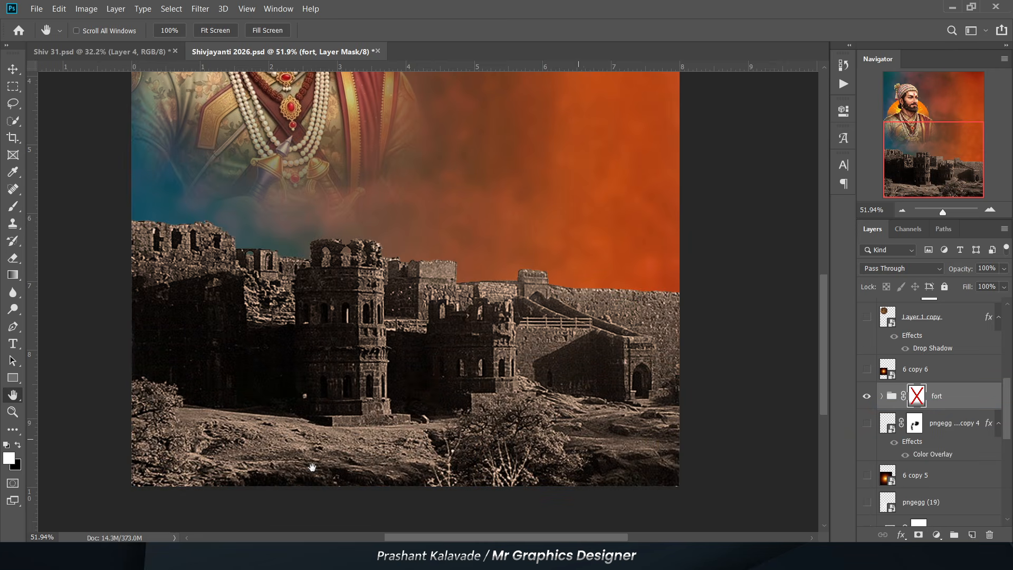
pyautogui.keyDown('shift'); pyautogui.click(922, 401); pyautogui.keyUp('shift')
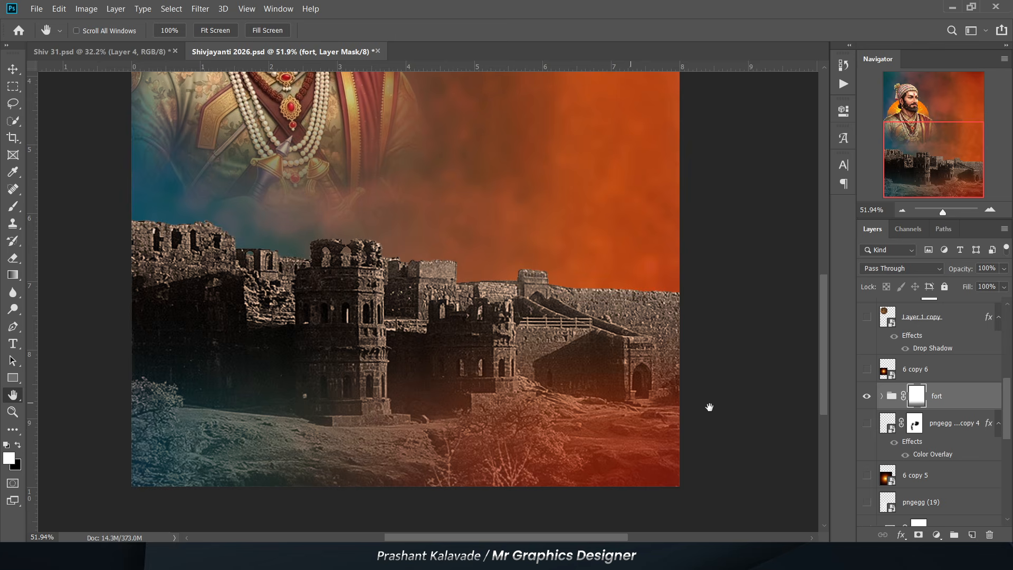
# Make the maharaj pic 1 horse rider group visible in front of the fort and expand it
pyautogui.scroll(2, 913, 422)
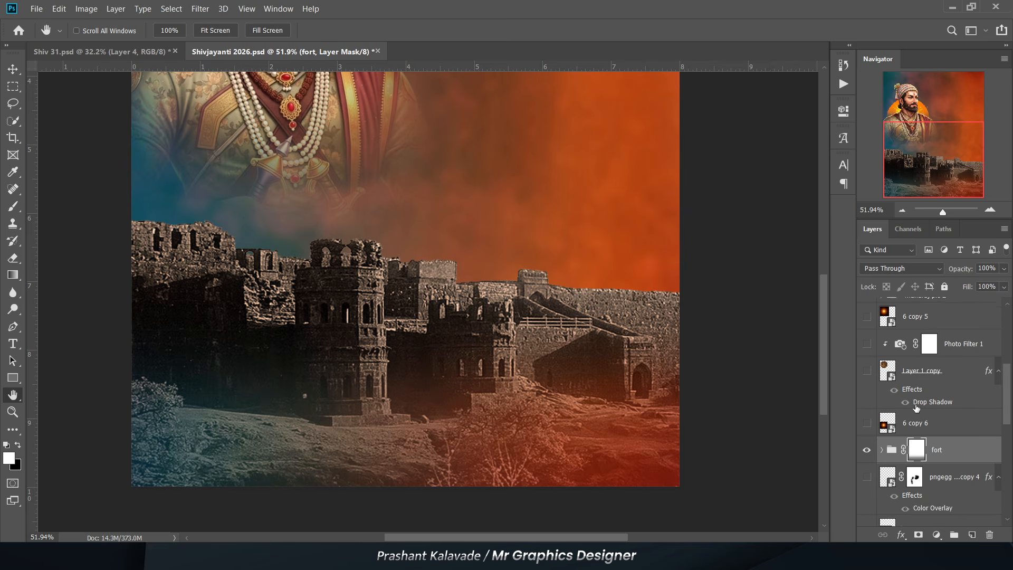
pyautogui.scroll(4, 918, 404)
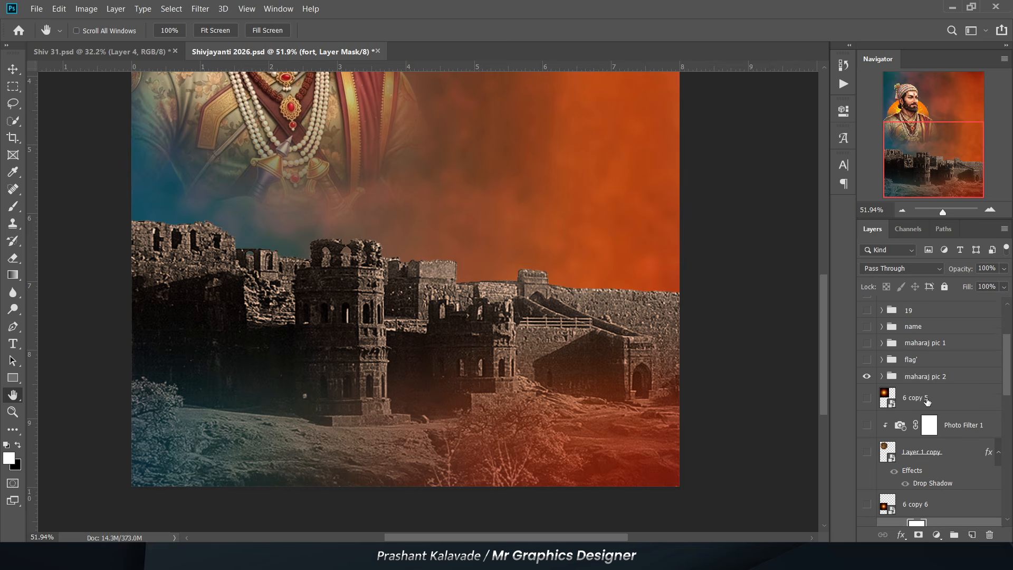
pyautogui.scroll(4, 270, 138)
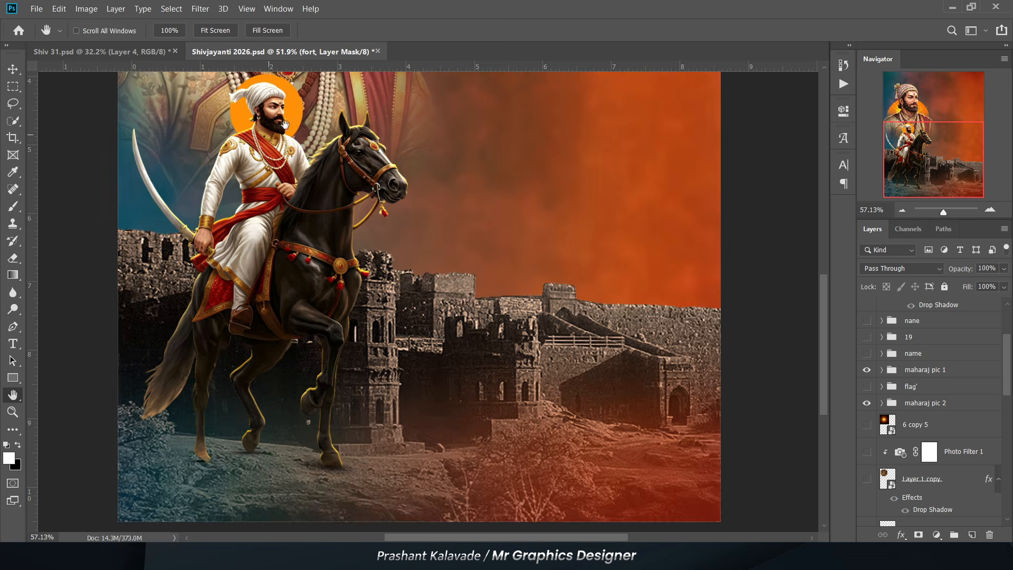
pyautogui.scroll(-4, 368, 328)
pyautogui.scroll(2, 309, 221)
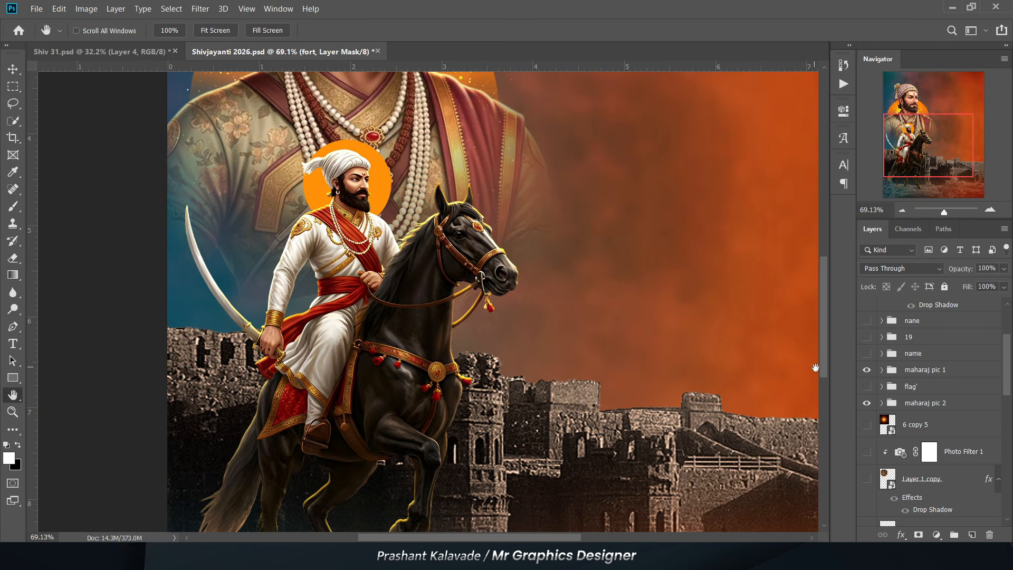
pyautogui.click(882, 370)
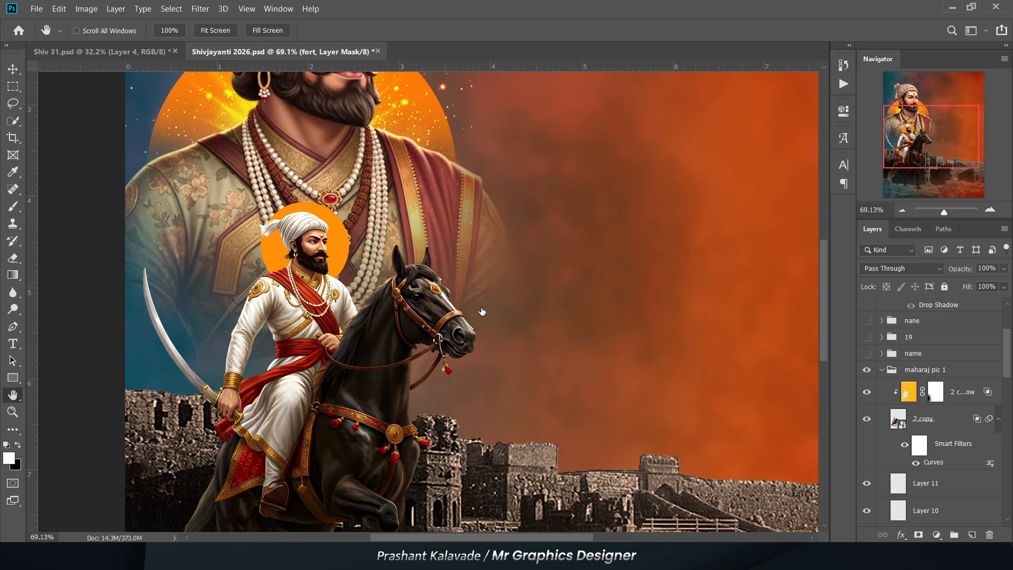
# Examine the horse rider artwork, its golden edge glow, the orange circle and the horse's legs against the fort
pyautogui.scroll(2, 482, 312)
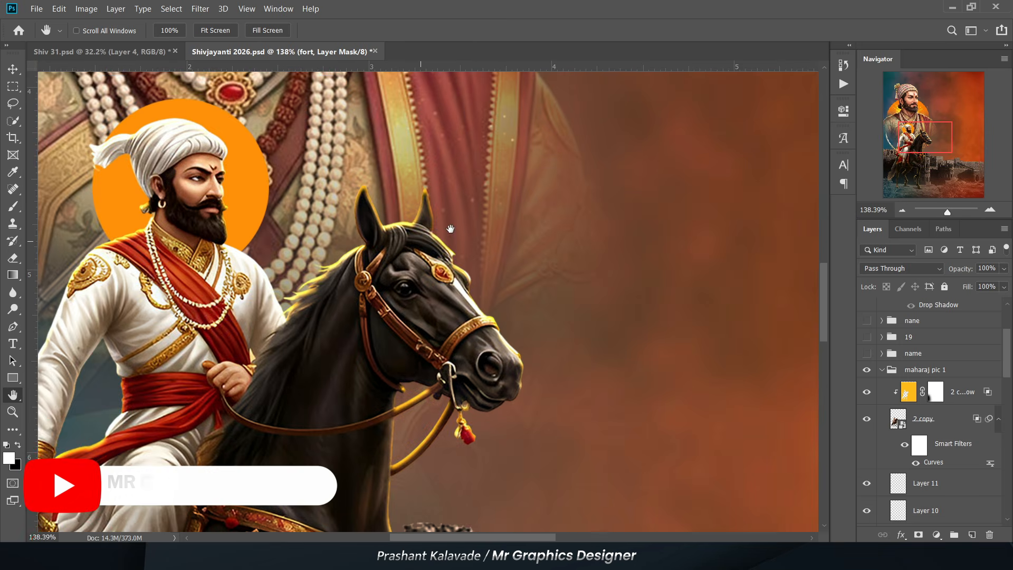
pyautogui.scroll(-2, 450, 229)
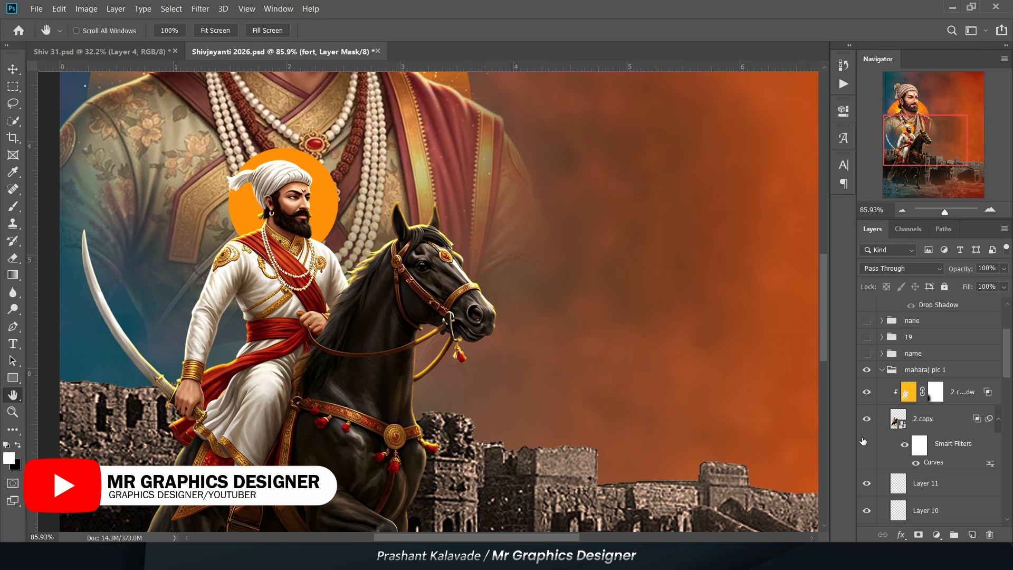
pyautogui.scroll(-2, 884, 456)
pyautogui.scroll(-2, 174, 208)
pyautogui.scroll(2, 190, 501)
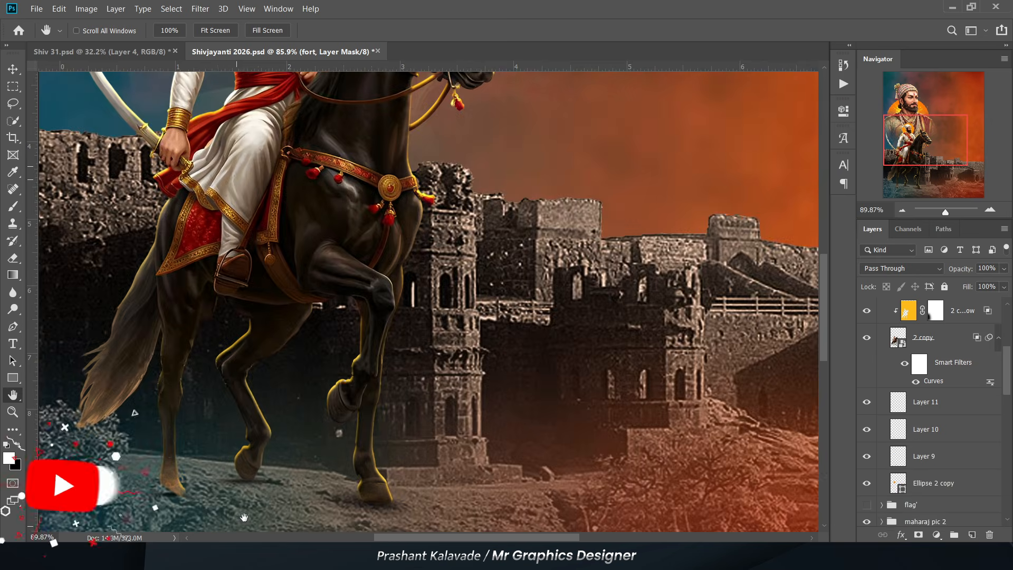
pyautogui.scroll(-4, 400, 433)
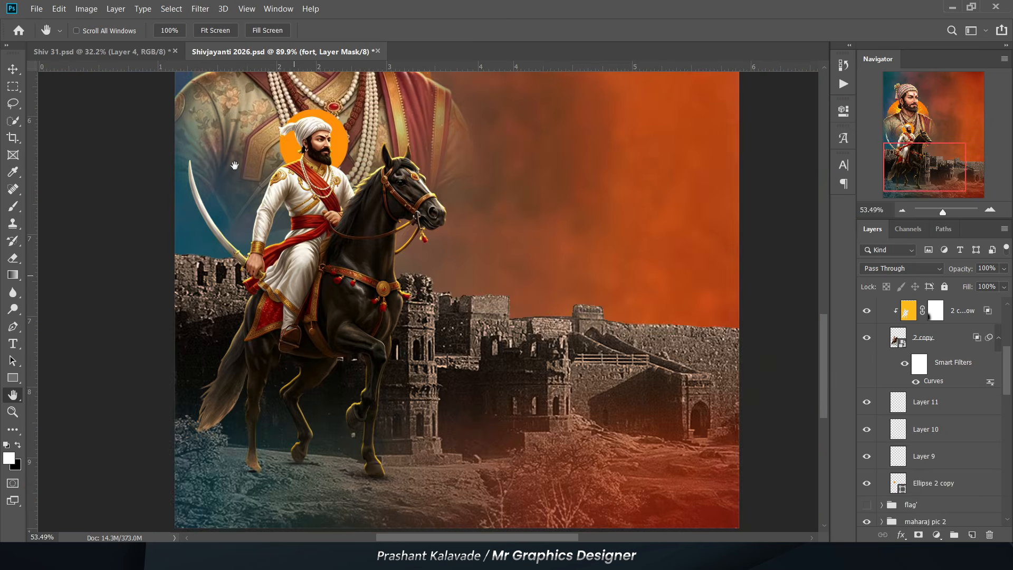
pyautogui.scroll(7, 233, 166)
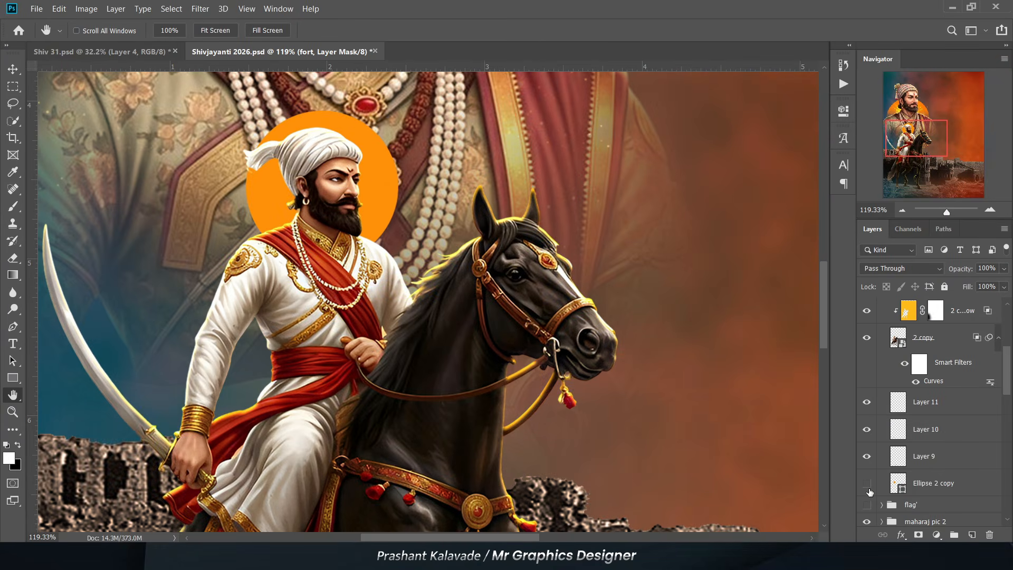
pyautogui.scroll(1, 894, 371)
pyautogui.scroll(-3, 195, 358)
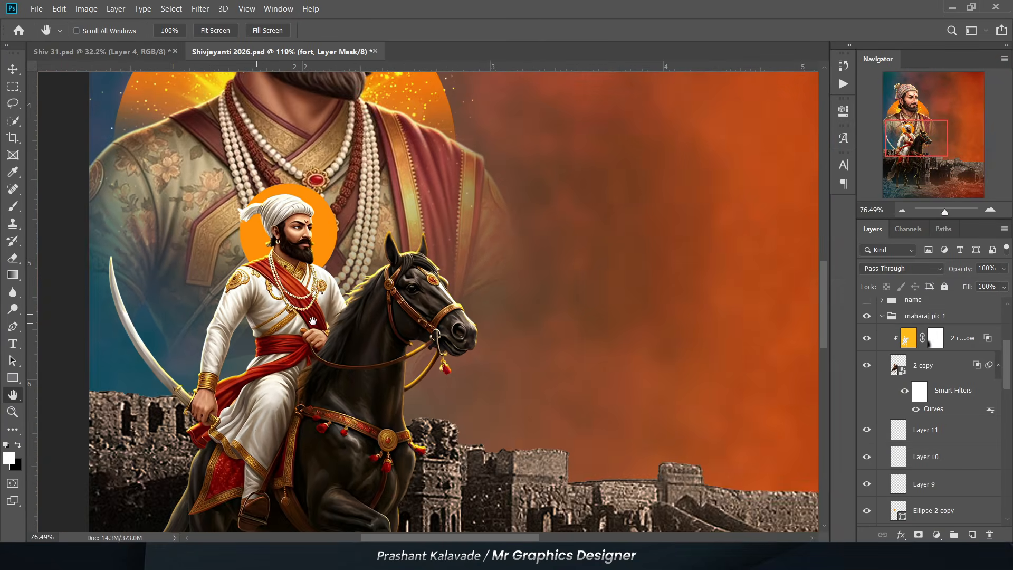
pyautogui.scroll(-4, 464, 237)
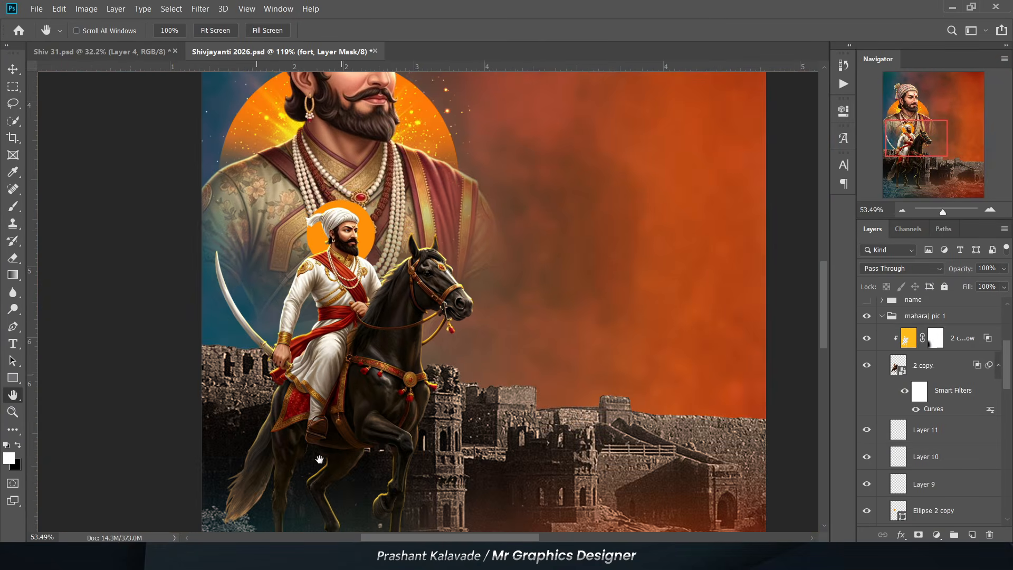
# Collapse the maharaj pic 1 group and make the name title group visible beside the portrait
pyautogui.click(882, 316)
pyautogui.scroll(-3, 581, 367)
pyautogui.scroll(3, 543, 203)
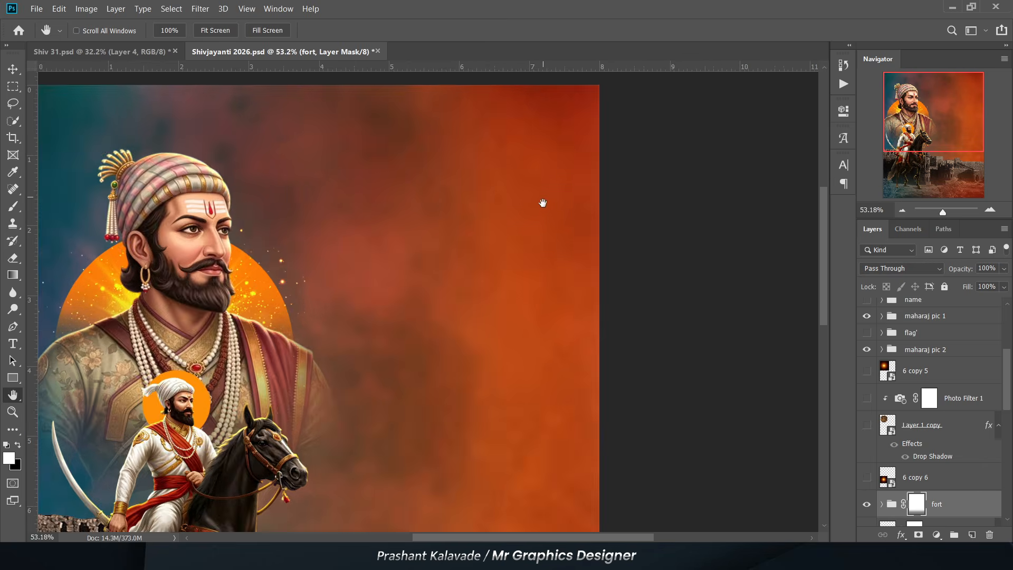
pyautogui.scroll(-2, 579, 181)
pyautogui.scroll(1, 508, 220)
pyautogui.scroll(2, 939, 371)
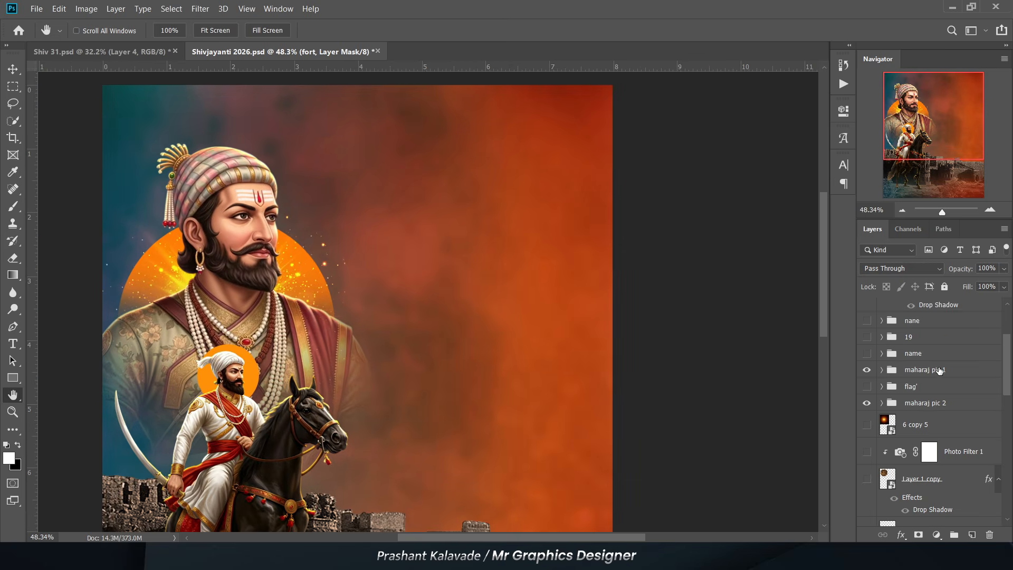
pyautogui.scroll(2, 591, 272)
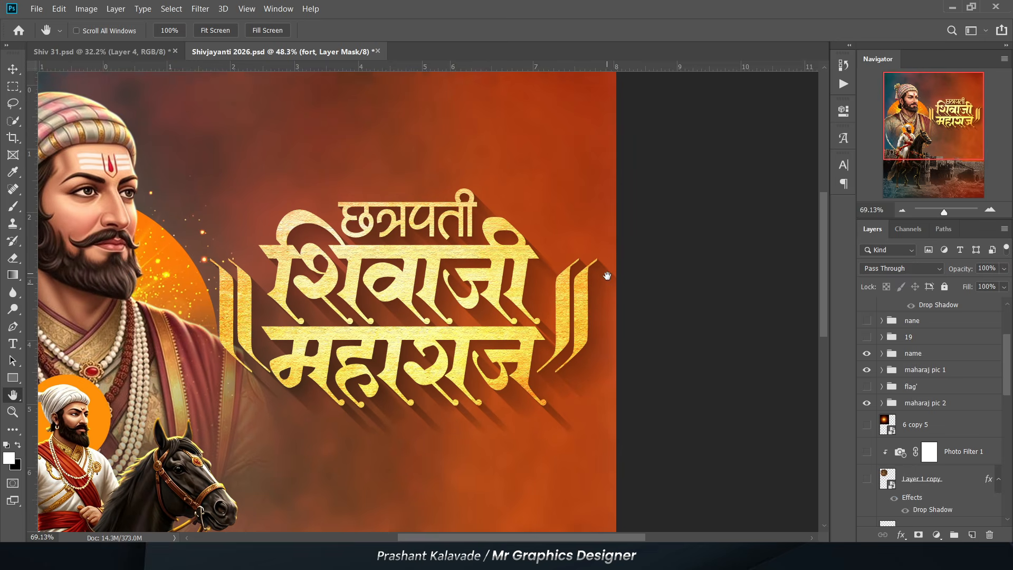
# Expand the name group and its nested Group 4 to inspect the title's text, texture and shadow layers
pyautogui.click(882, 353)
pyautogui.scroll(1, 549, 306)
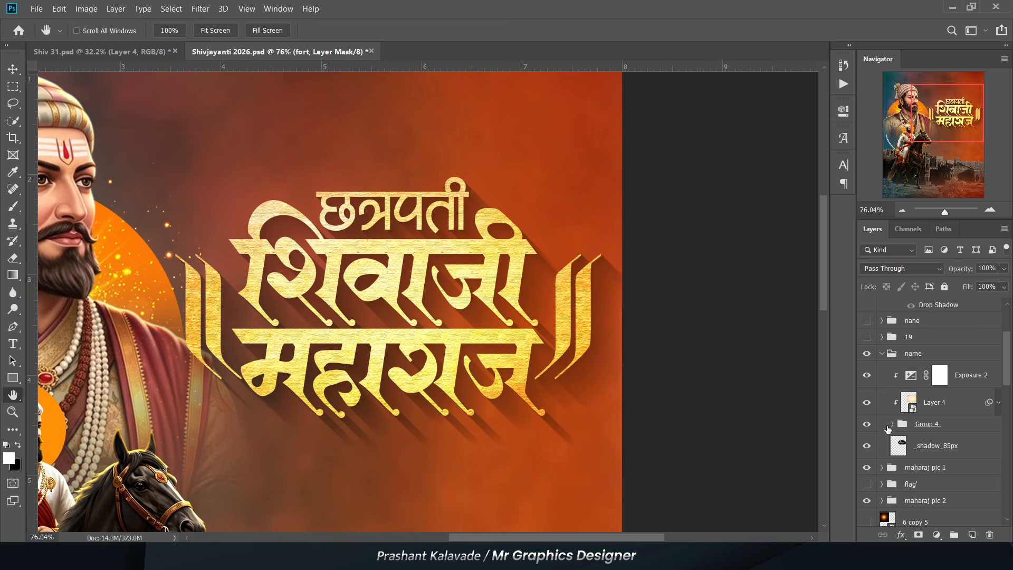
pyautogui.click(892, 425)
pyautogui.scroll(-2, 368, 216)
pyautogui.scroll(2, 441, 225)
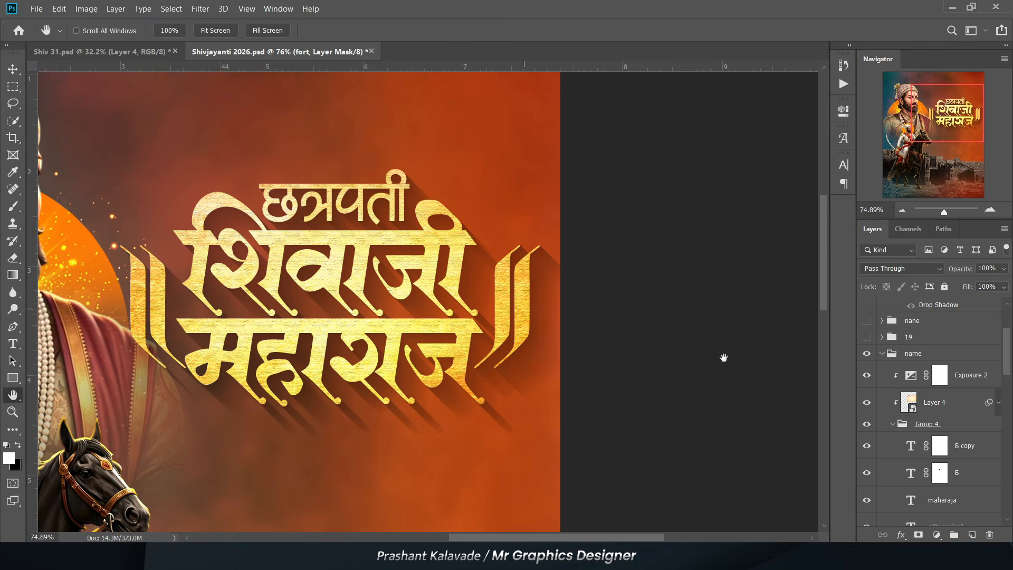
pyautogui.scroll(-2, 907, 441)
pyautogui.scroll(2, 916, 438)
# Hide the Exposure 2 adjustment clipped to the title and show it again to compare the gold lettering
pyautogui.click(929, 377)
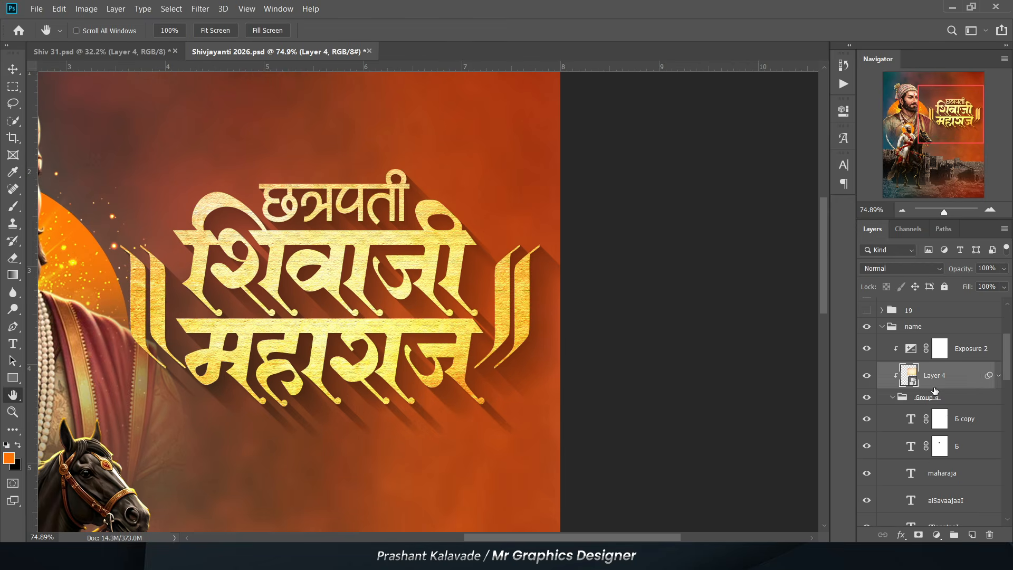
pyautogui.click(970, 348)
pyautogui.click(867, 349)
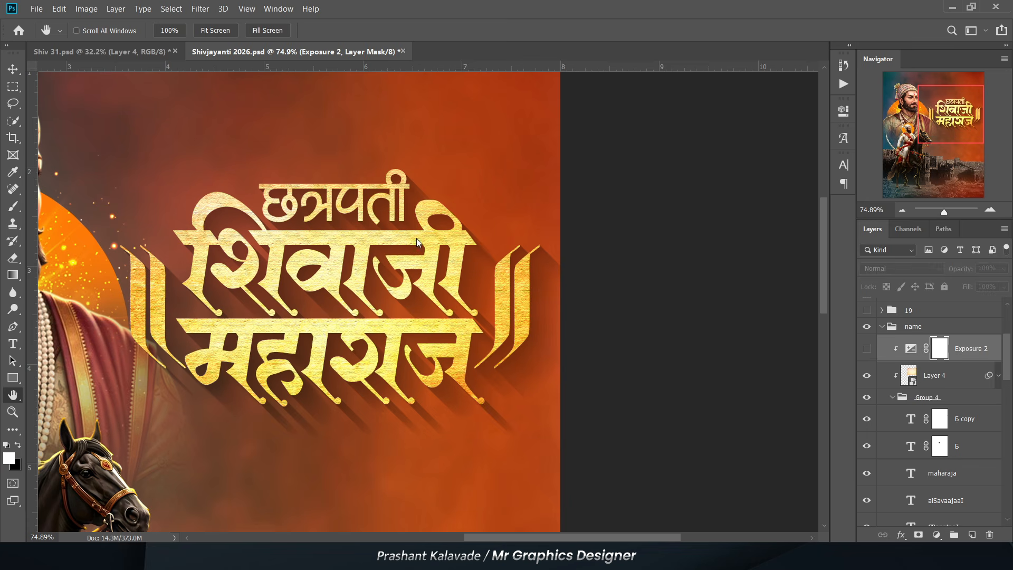
pyautogui.hotkey('ctrl', '+')
pyautogui.click(867, 350)
pyautogui.click(901, 535)
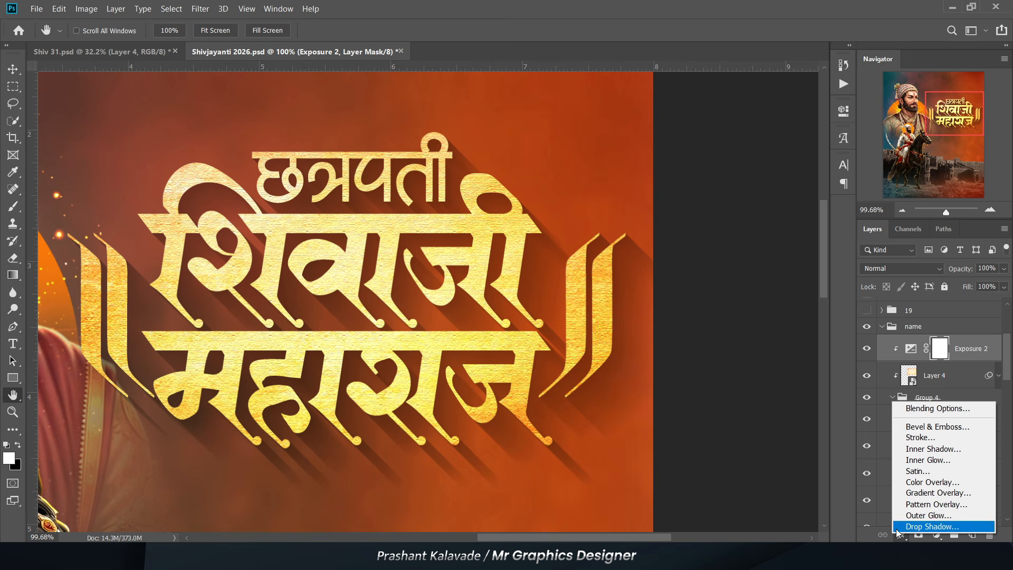
pyautogui.click(900, 534)
pyautogui.click(937, 535)
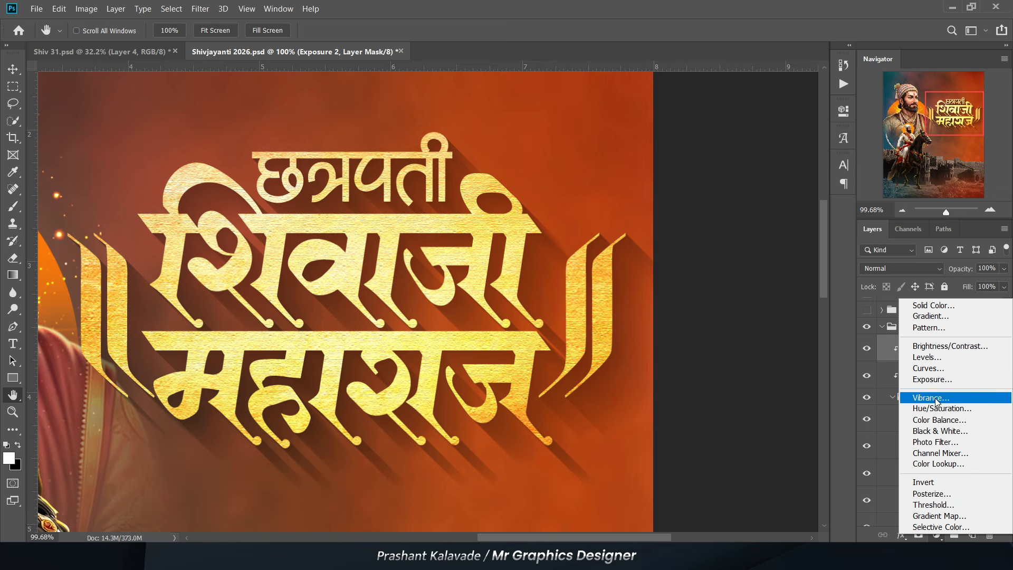
pyautogui.click(861, 404)
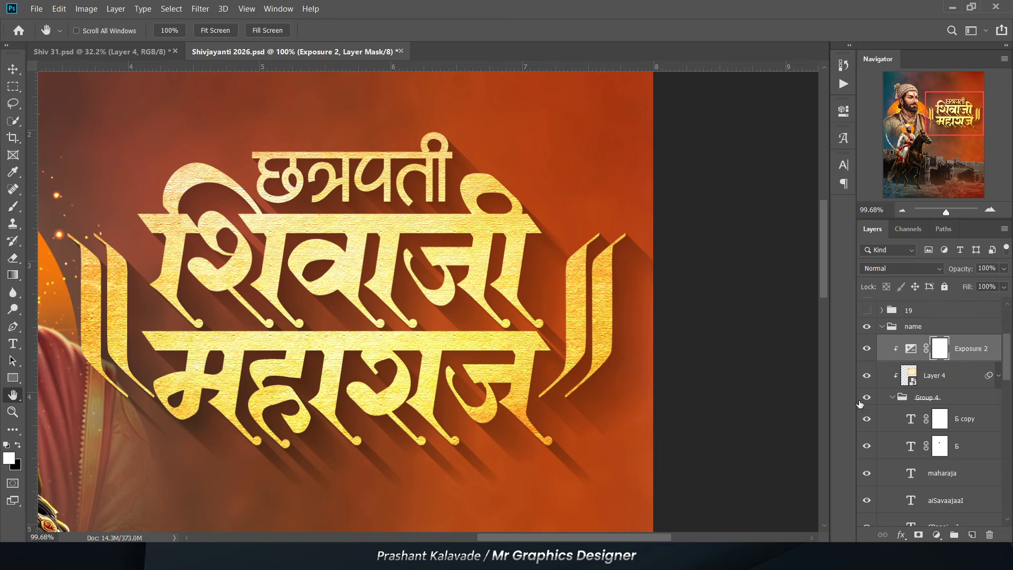
# Lower the gamma correction of the title's Exposure 2 adjustment to deepen the gold texture
pyautogui.doubleClick(909, 349)
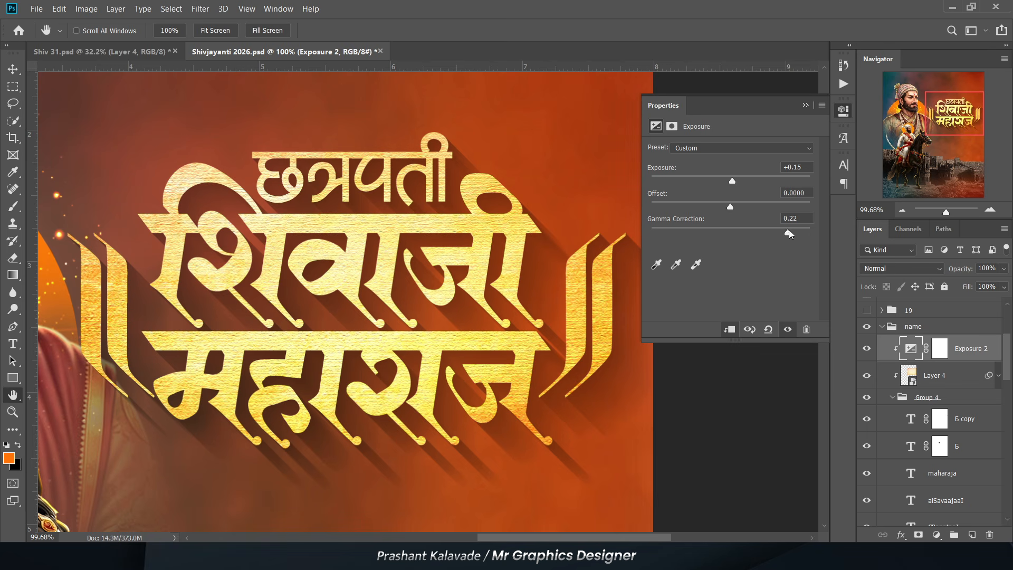
pyautogui.moveTo(790, 233); pyautogui.dragTo(793, 234)
pyautogui.click(807, 105)
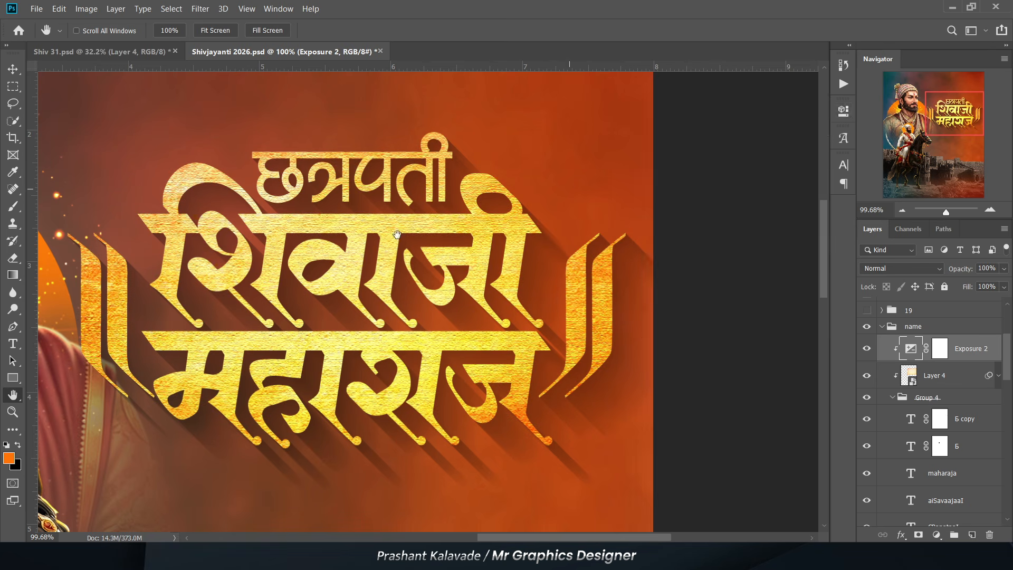
# Examine the gold title's texture, long shadow and text layers in relation to the portrait and horse rider
pyautogui.scroll(-3, 396, 233)
pyautogui.scroll(2, 293, 269)
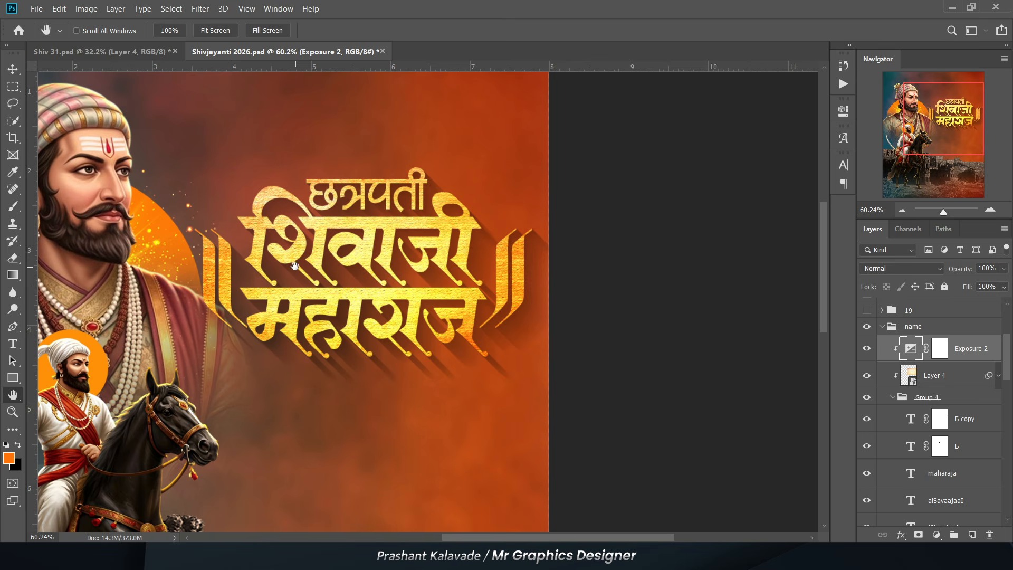
pyautogui.moveTo(465, 306); pyautogui.dragTo(459, 305)
pyautogui.moveTo(626, 290); pyautogui.dragTo(683, 308)
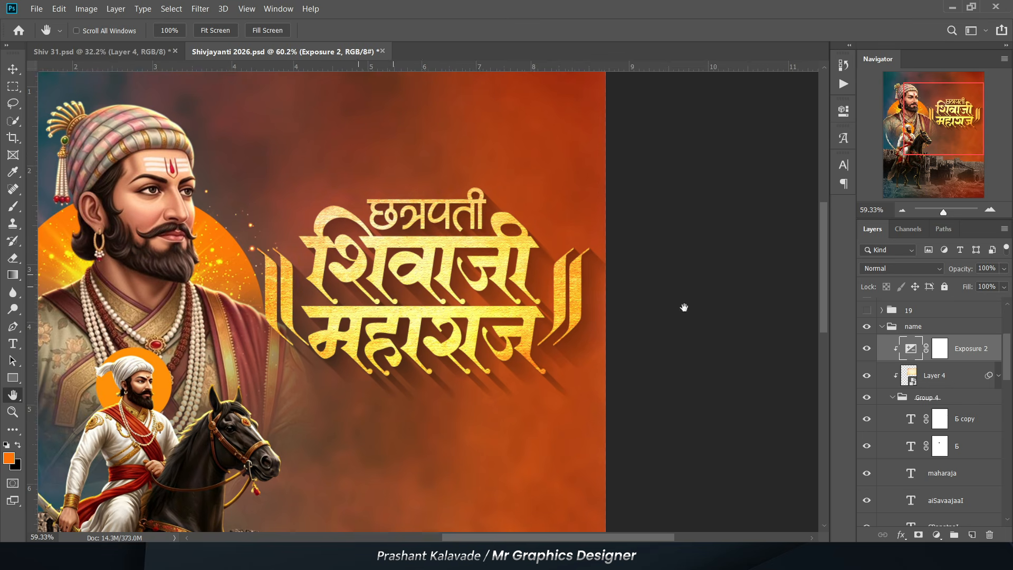
pyautogui.scroll(-3, 890, 437)
pyautogui.scroll(2, 372, 264)
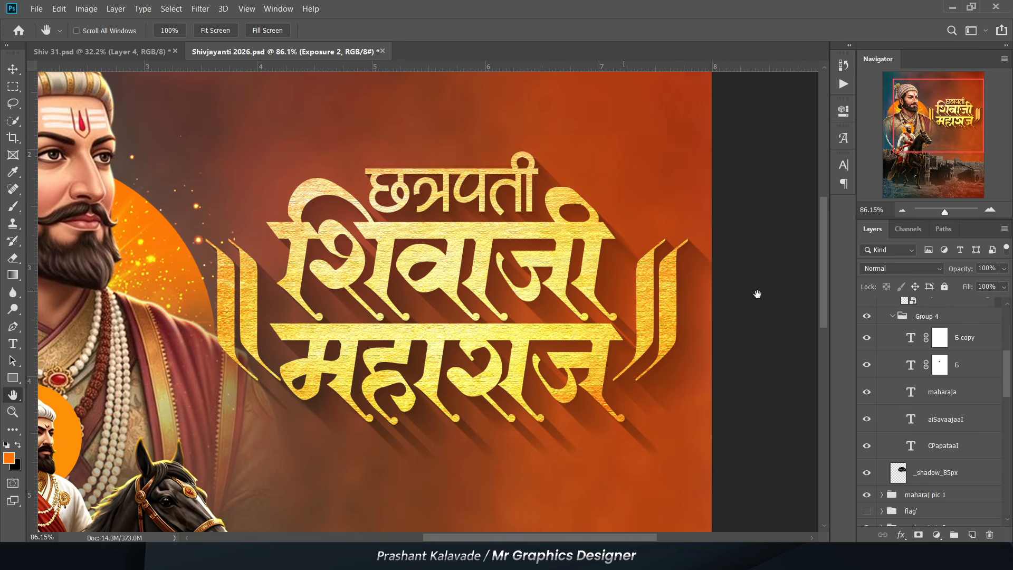
pyautogui.scroll(-3, 462, 184)
pyautogui.scroll(3, 508, 330)
pyautogui.scroll(-3, 464, 324)
# Collapse the name group holding the finished gold title
pyautogui.click(896, 320)
pyautogui.scroll(2, 898, 333)
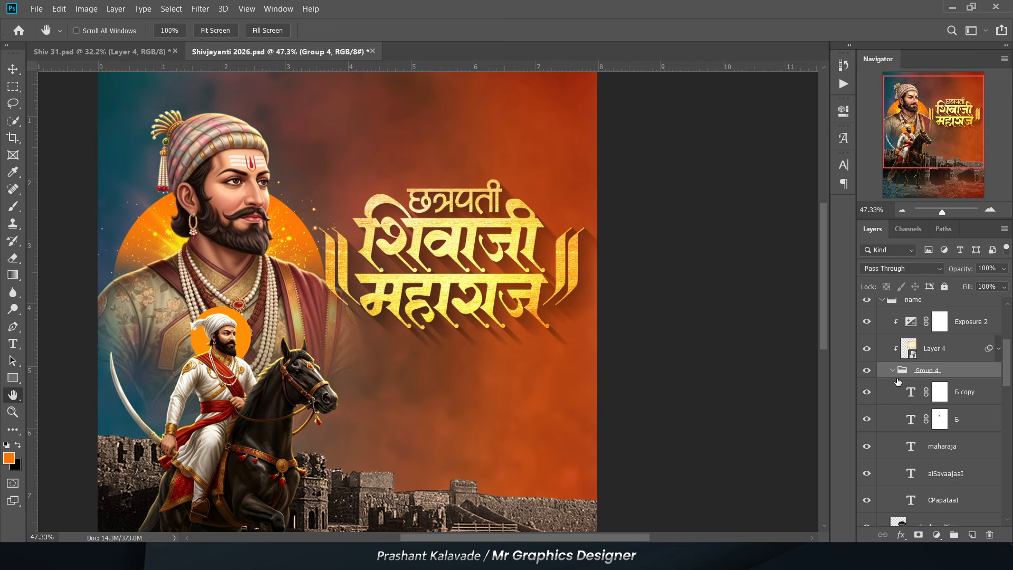
pyautogui.scroll(2, 897, 372)
pyautogui.click(881, 355)
pyautogui.scroll(-4, 446, 433)
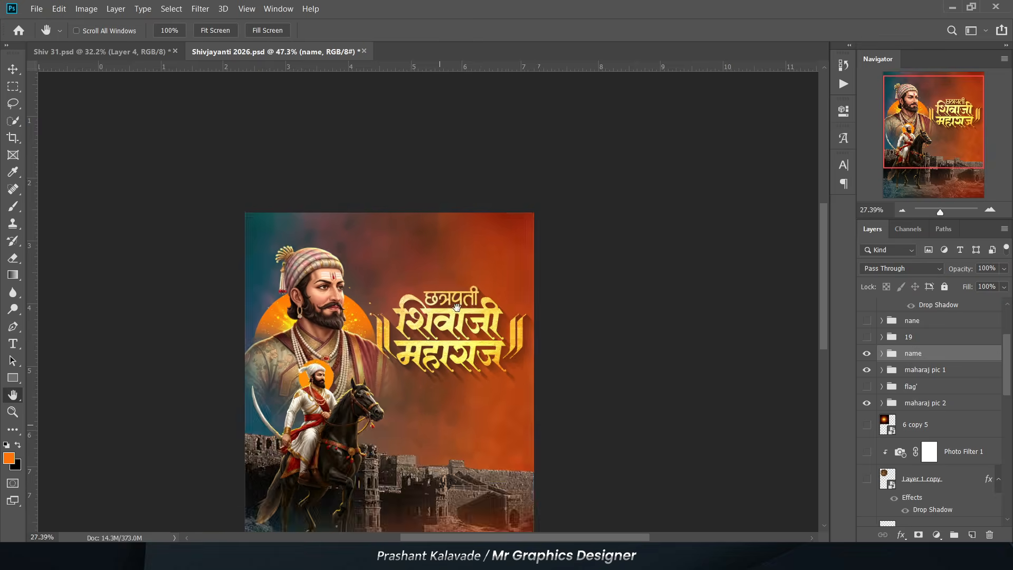
# Make the 19 date group visible above the gold title
pyautogui.scroll(4, 469, 190)
pyautogui.click(866, 336)
pyautogui.scroll(4, 386, 305)
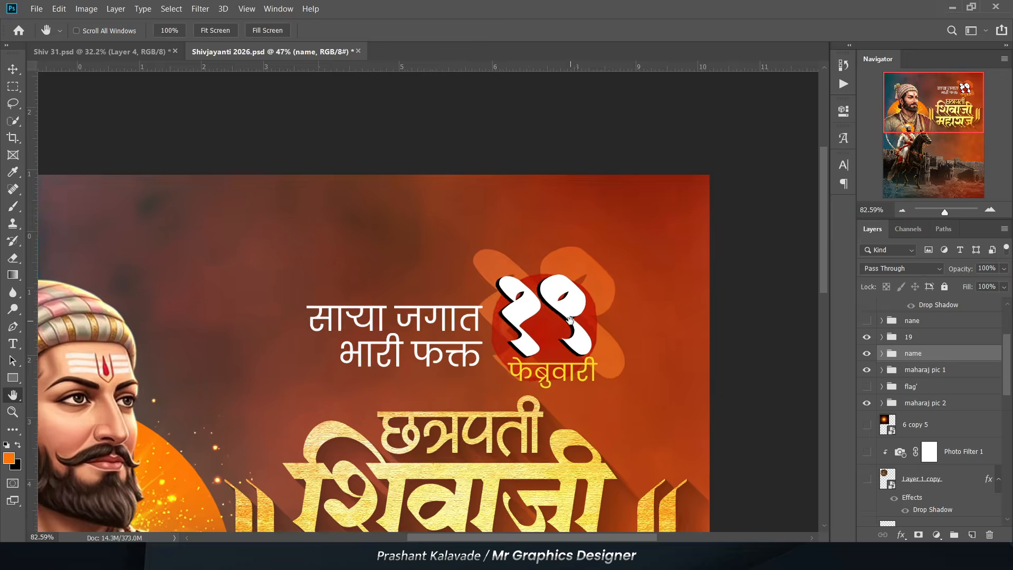
pyautogui.scroll(-3, 295, 299)
pyautogui.scroll(2, 489, 333)
# Expand the 19 group, hide and show its lowest 19 text layer, and inspect the date artwork
pyautogui.click(881, 336)
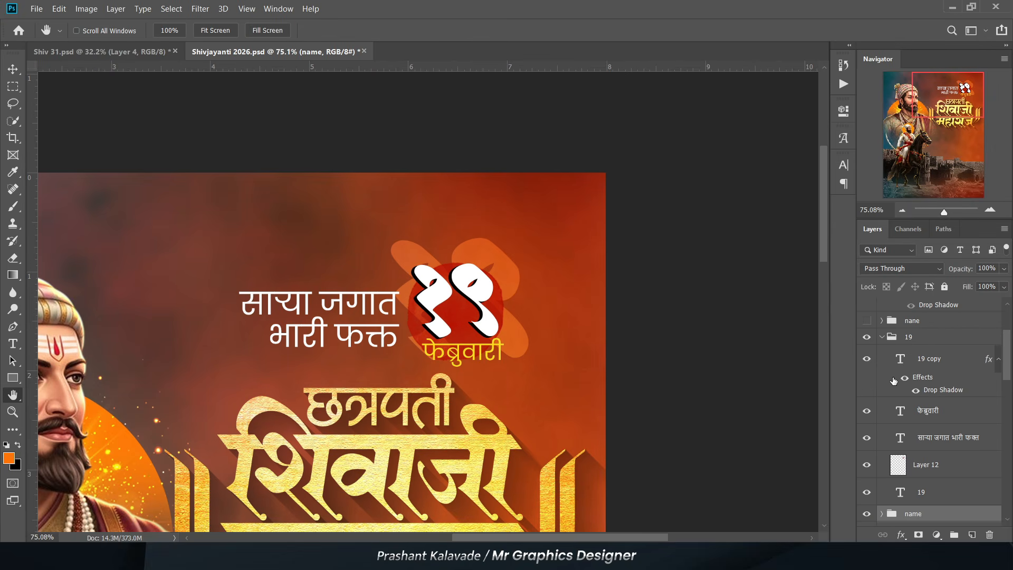
pyautogui.click(866, 492)
pyautogui.click(867, 492)
pyautogui.scroll(3, 642, 306)
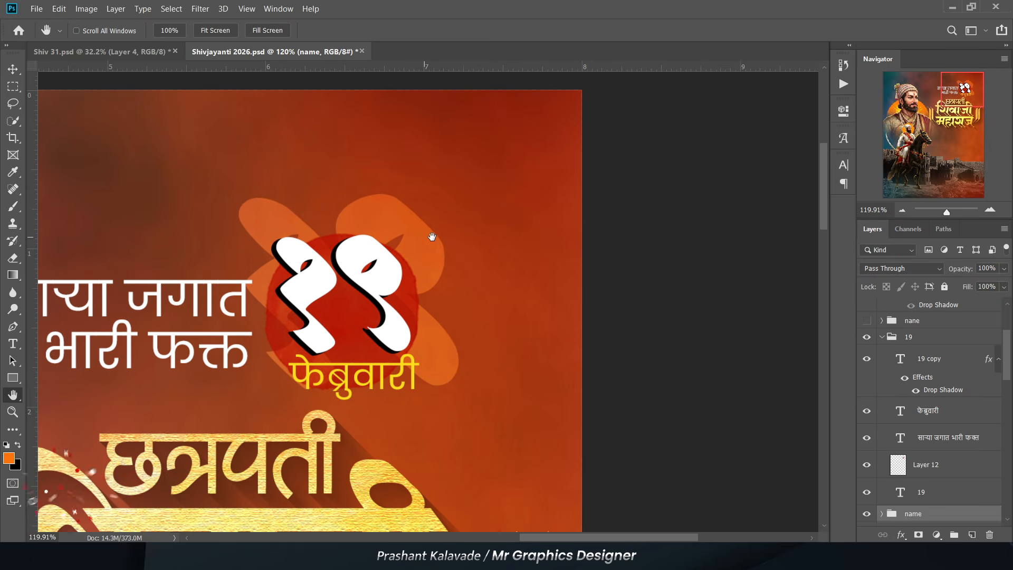
pyautogui.scroll(-4, 461, 246)
pyautogui.scroll(4, 410, 277)
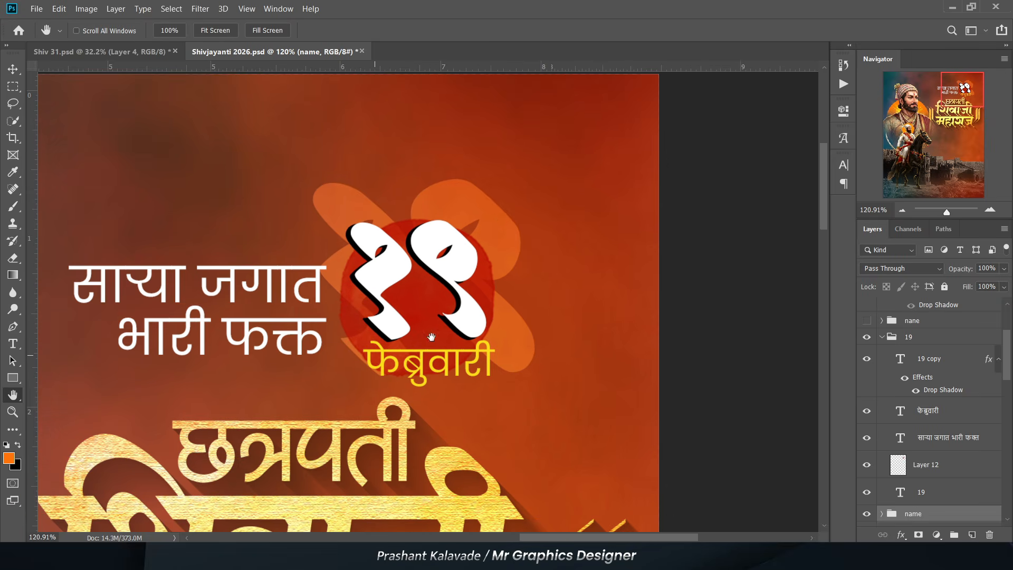
pyautogui.scroll(-3, 429, 332)
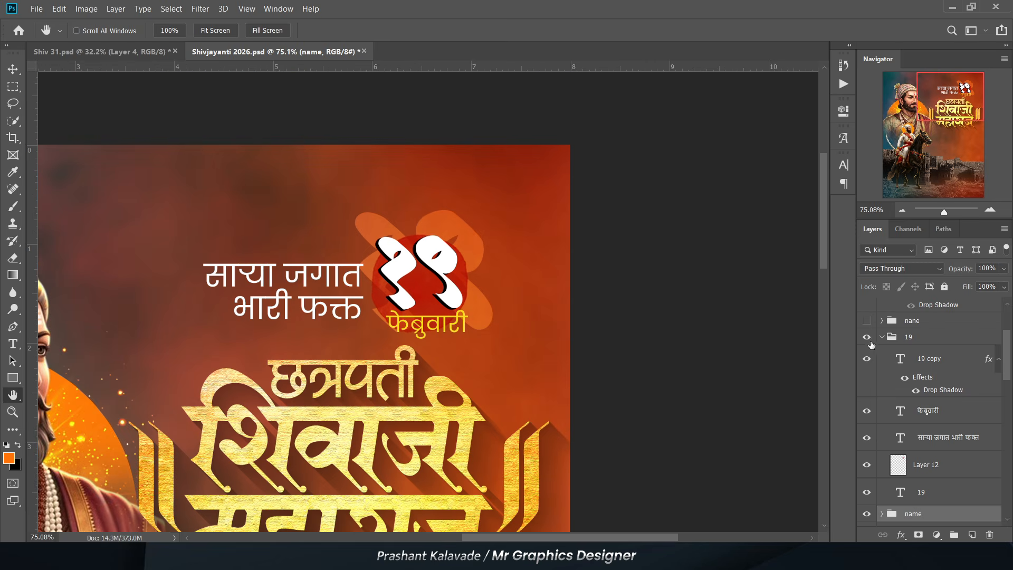
# Collapse the 19 group and make the wishes text group visible below the title
pyautogui.click(882, 337)
pyautogui.scroll(-6, 444, 203)
pyautogui.scroll(3, 401, 174)
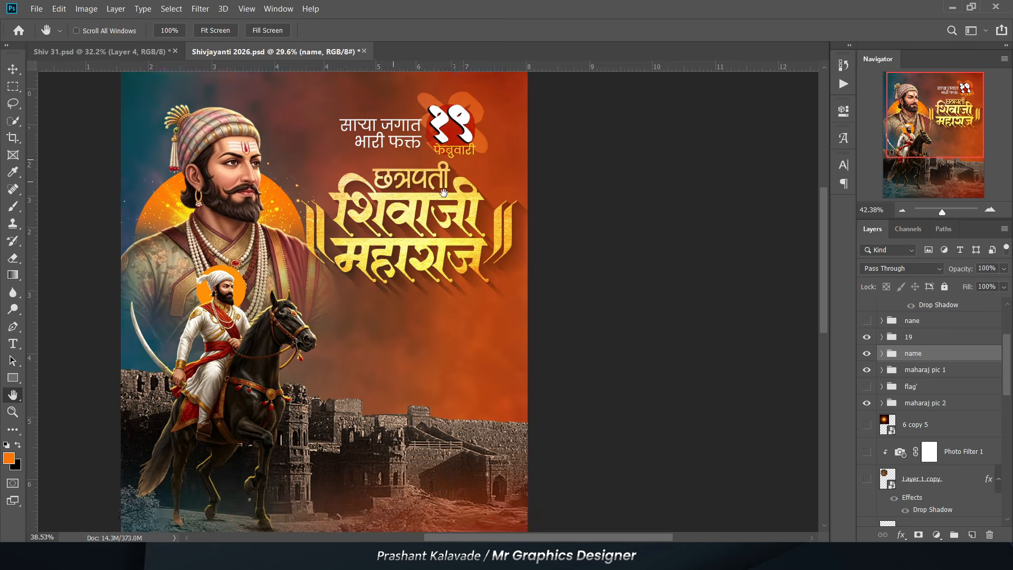
pyautogui.scroll(2, 881, 383)
pyautogui.scroll(1, 881, 383)
pyautogui.click(868, 376)
pyautogui.scroll(4, 328, 296)
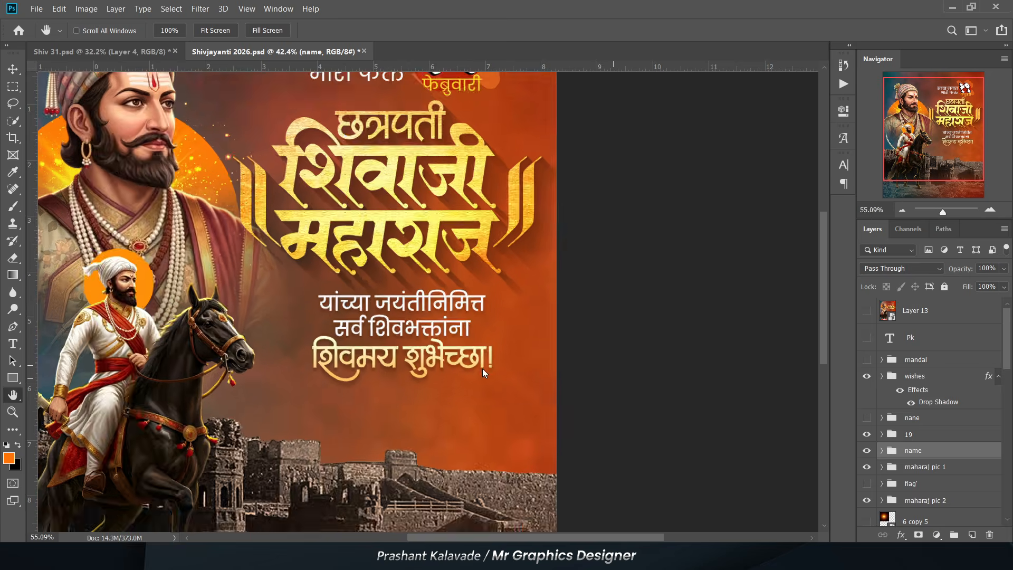
pyautogui.scroll(1, 329, 296)
# Inspect the शिवमय शुभेच्छा! line and the white greeting lines above it with the Type tool
pyautogui.press('t')
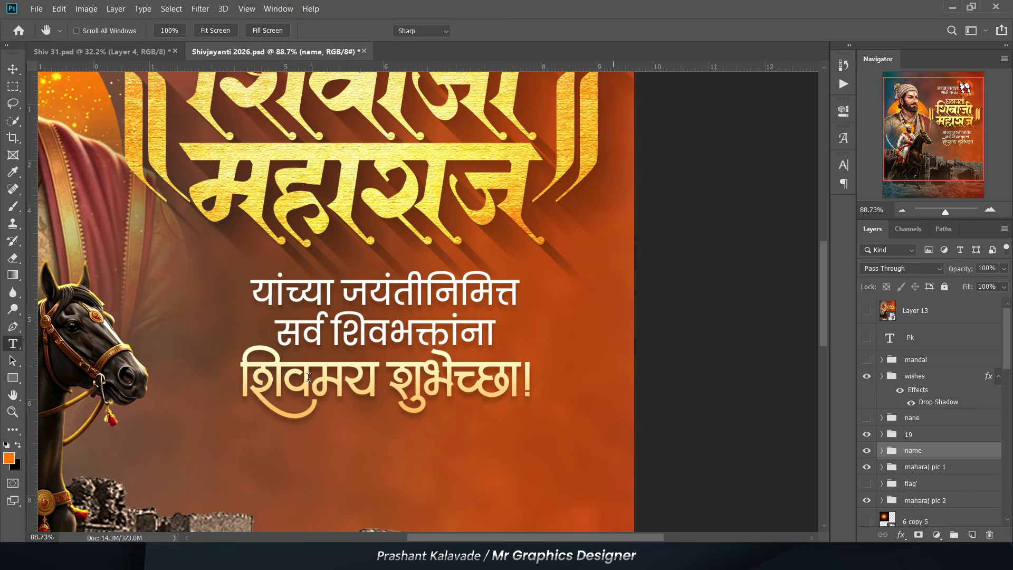
pyautogui.click(312, 371)
pyautogui.click(336, 310)
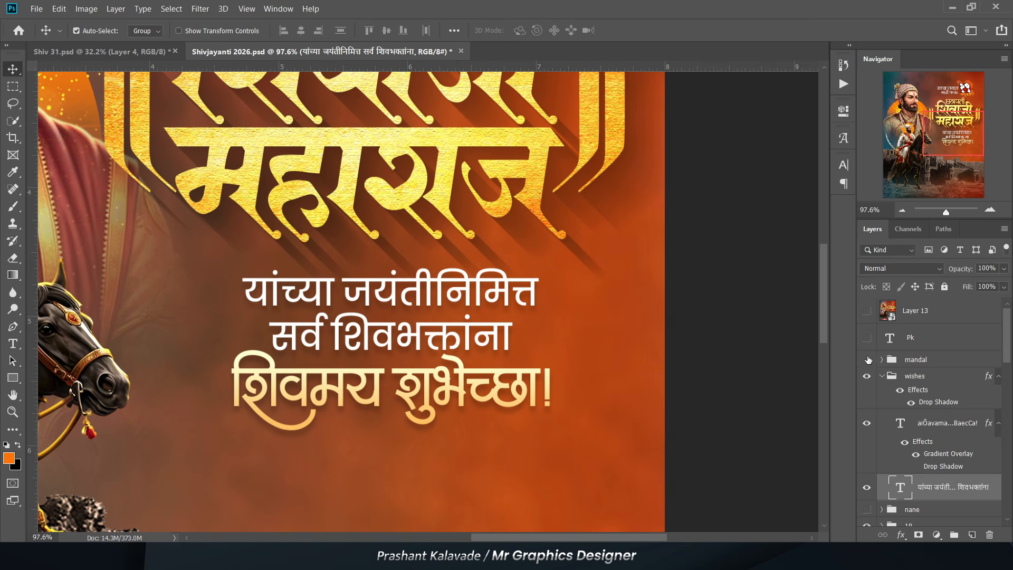
# Select the wishes group and collapse it, keeping its text visible on the poster
pyautogui.click(866, 378)
pyautogui.click(880, 378)
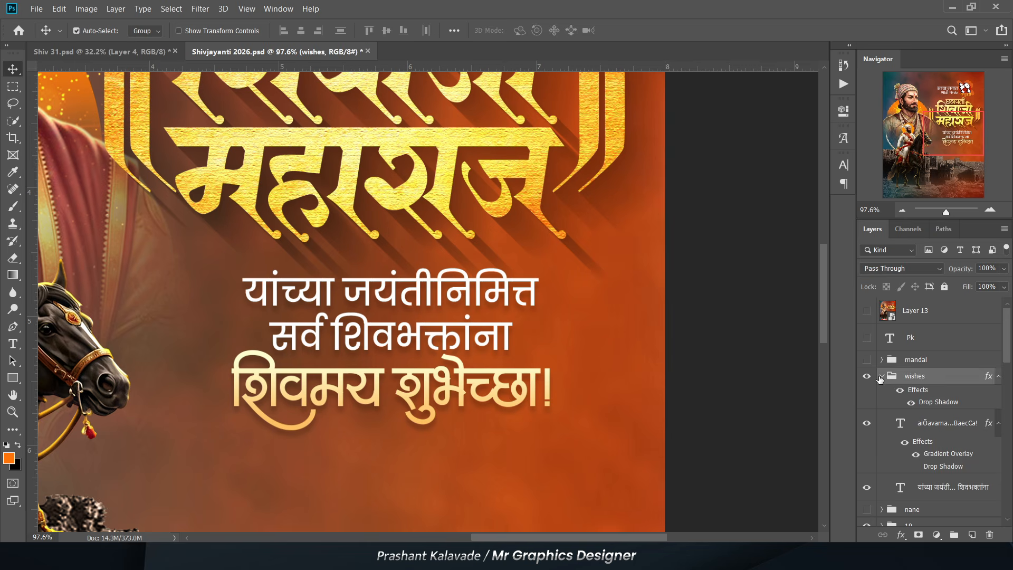
pyautogui.click(882, 377)
pyautogui.scroll(-6, 559, 275)
pyautogui.scroll(3, 401, 467)
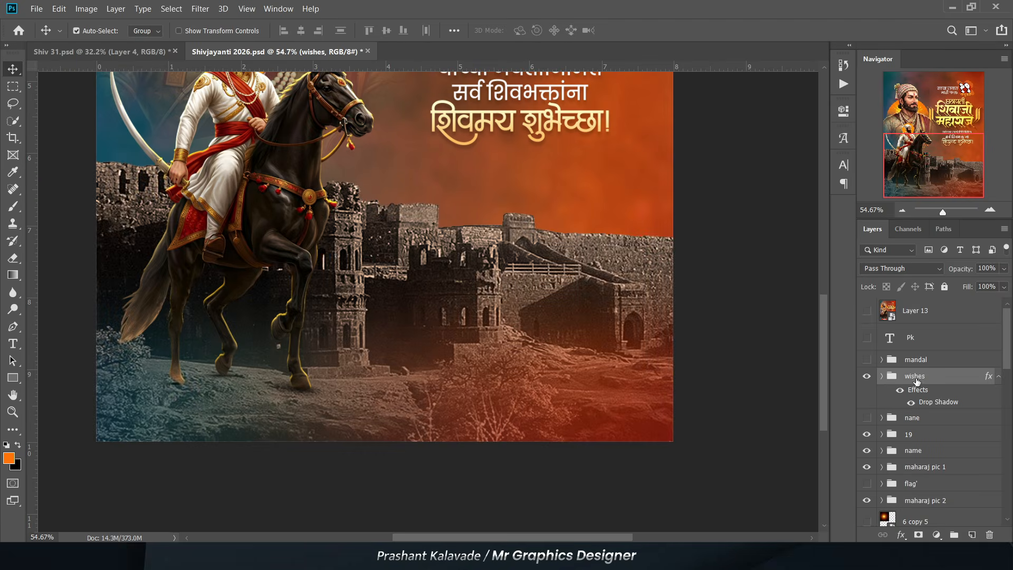
# Make the mandal banner group visible and inspect its contents by toggling the Rectangle 2 copy layer and collapsing the group again
pyautogui.click(867, 360)
pyautogui.scroll(2, 744, 348)
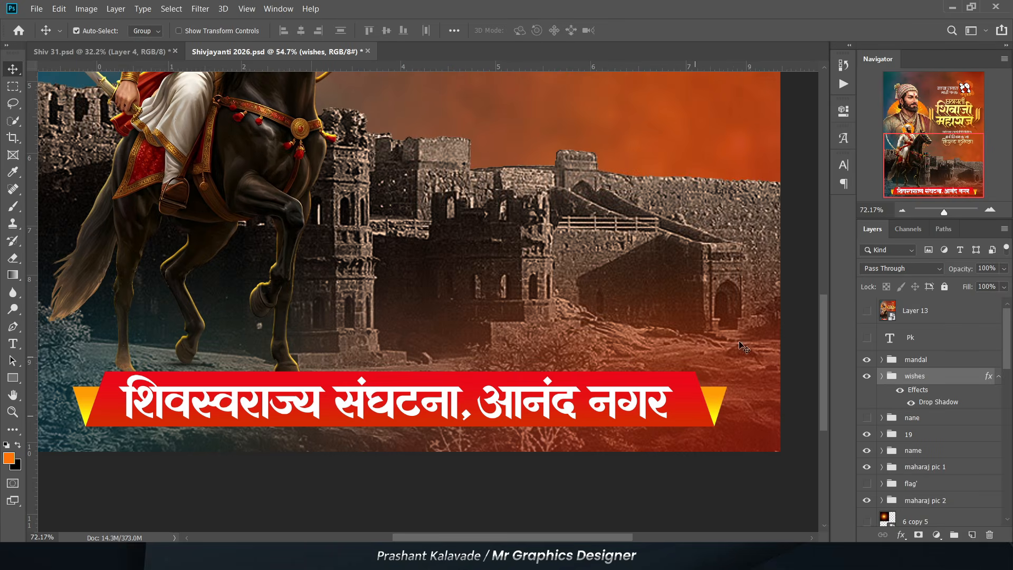
pyautogui.click(882, 359)
pyautogui.click(866, 409)
pyautogui.click(867, 409)
pyautogui.click(867, 461)
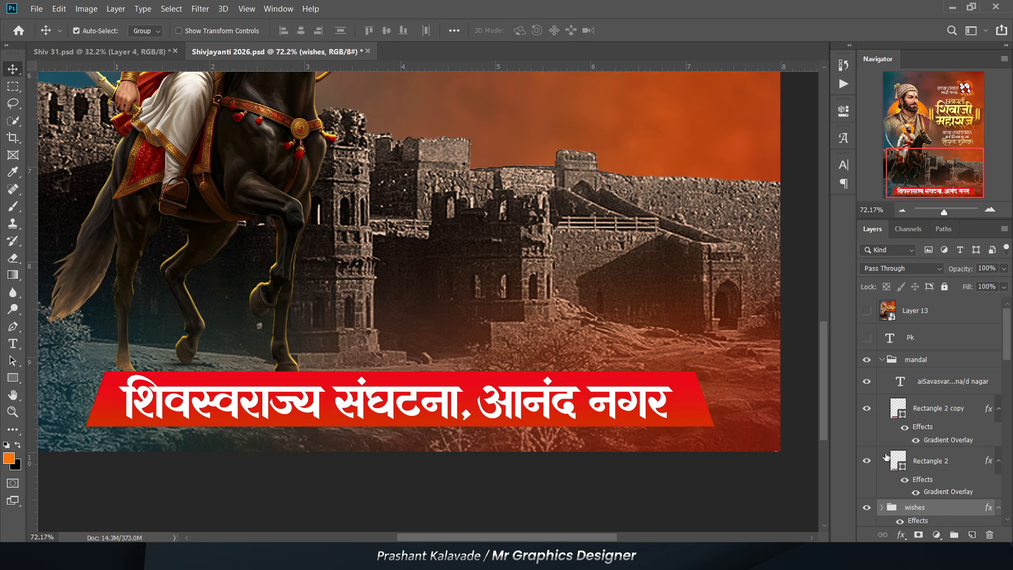
pyautogui.click(882, 359)
pyautogui.scroll(-3, 493, 401)
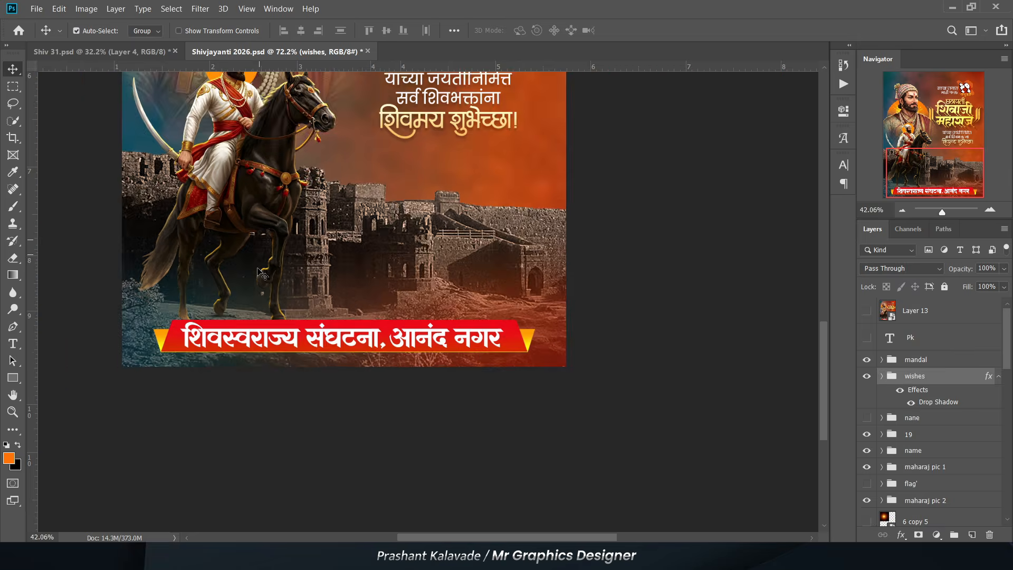
# Make the flag' group visible and examine the saffron flag beside the horse rider up close
pyautogui.scroll(2, 493, 401)
pyautogui.scroll(1, 416, 359)
pyautogui.click(867, 484)
pyautogui.scroll(4, 328, 136)
pyautogui.scroll(-4, 288, 327)
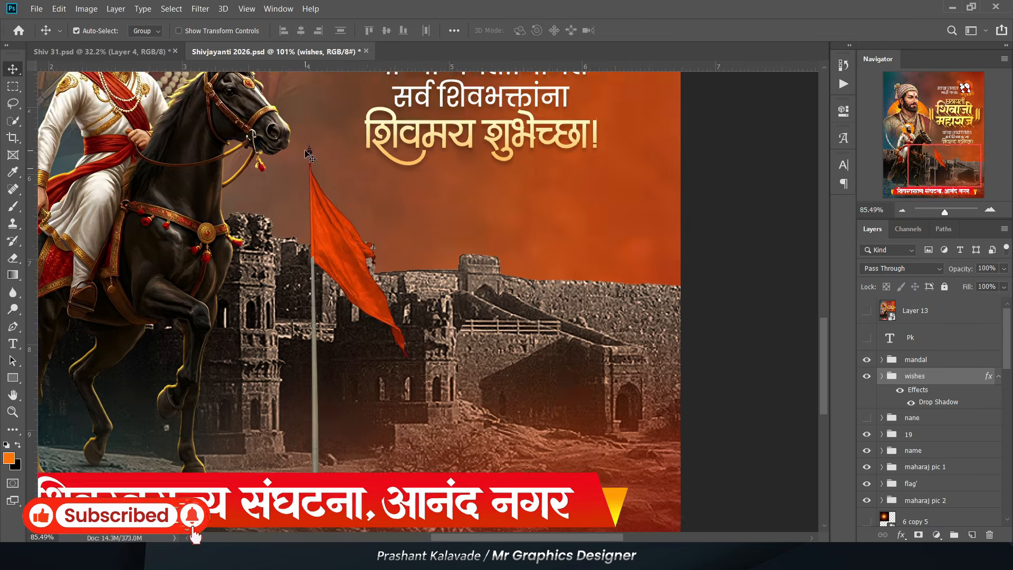
pyautogui.scroll(3, 323, 129)
pyautogui.scroll(-4, 422, 226)
pyautogui.scroll(-1, 359, 231)
# Show the 6 copy 5 light layer below maharaj pic 2, toggling its visibility to compare the effect around the portrait
pyautogui.scroll(-3, 895, 422)
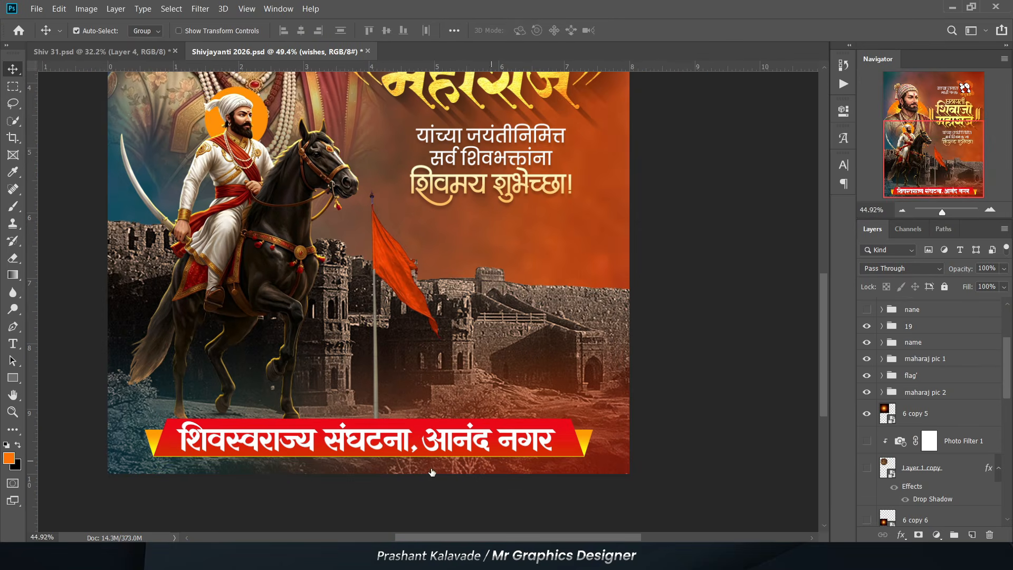
pyautogui.scroll(-1, 372, 214)
pyautogui.scroll(-1, 367, 214)
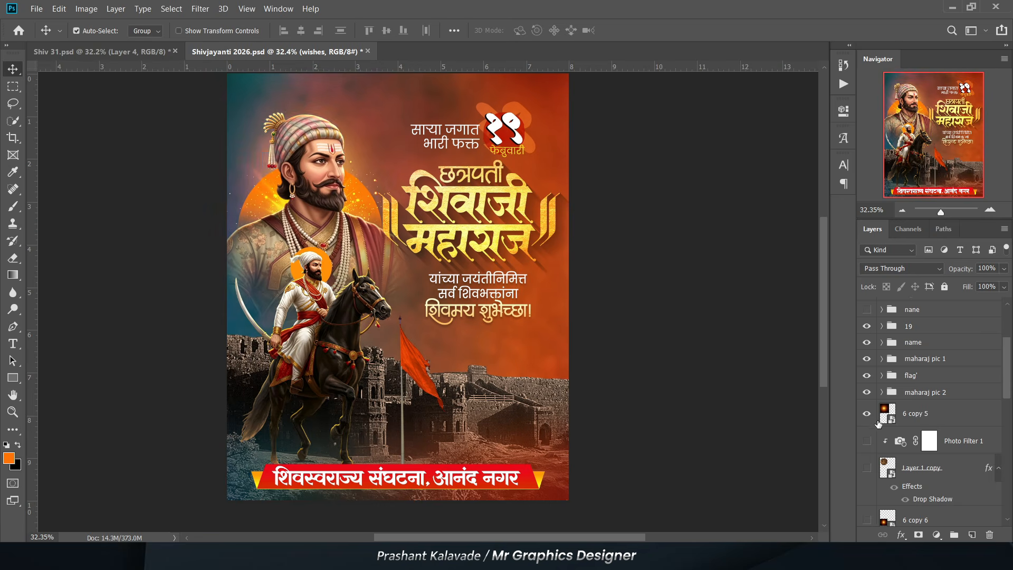
pyautogui.click(870, 415)
pyautogui.scroll(-2, 394, 377)
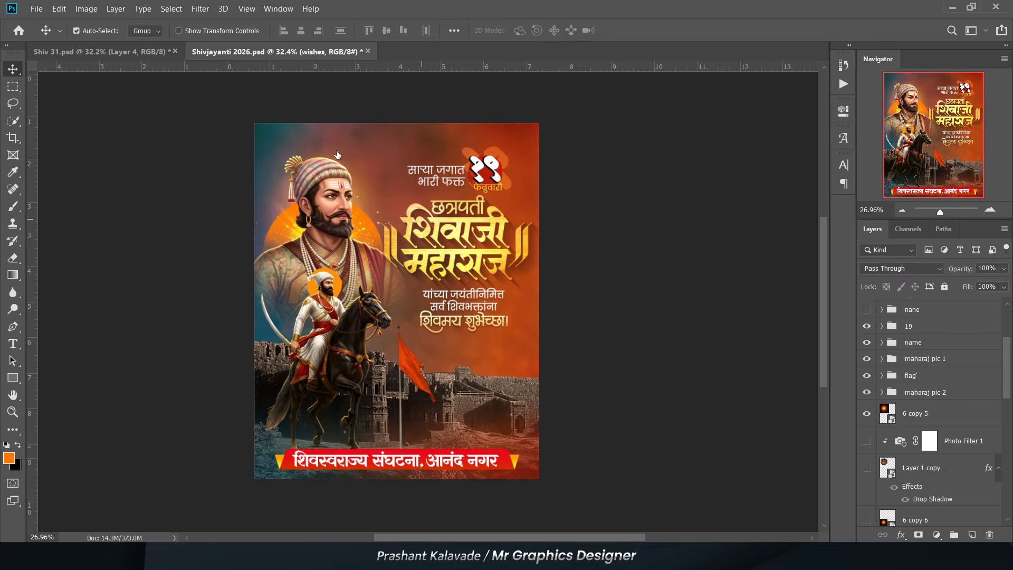
pyautogui.scroll(3, 353, 199)
pyautogui.scroll(1, 311, 214)
pyautogui.click(869, 416)
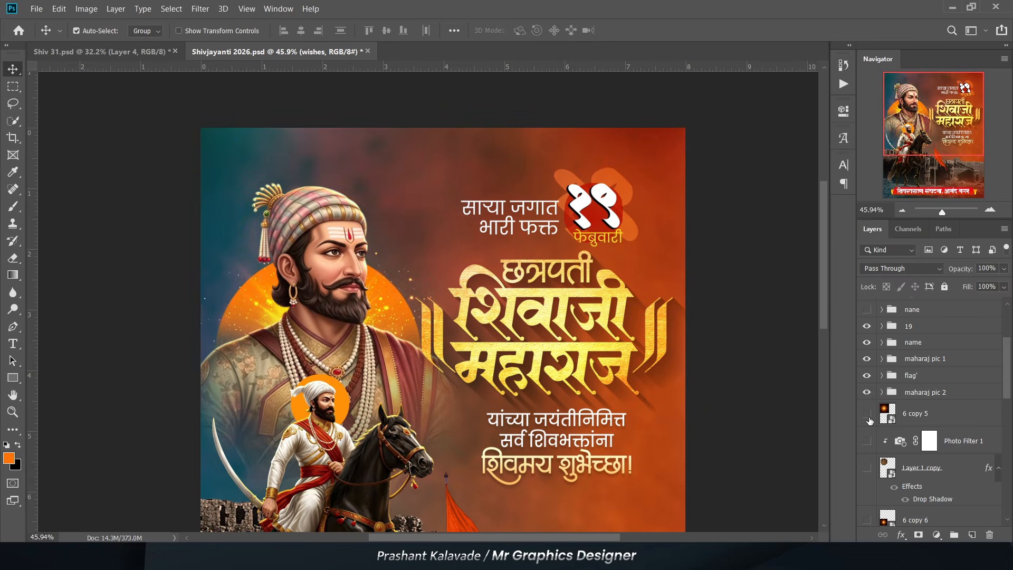
pyautogui.scroll(5, 274, 134)
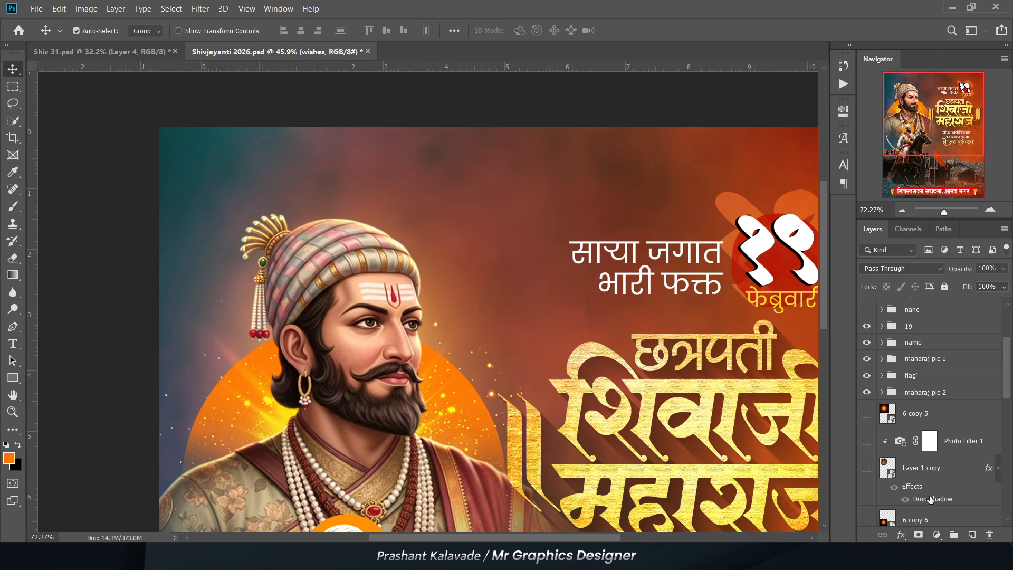
# Show the 6 copy 5 light, the Layer 1 copy seal behind the portrait and the seal's Photo Filter 1 adjustment
pyautogui.click(867, 468)
pyautogui.click(930, 475)
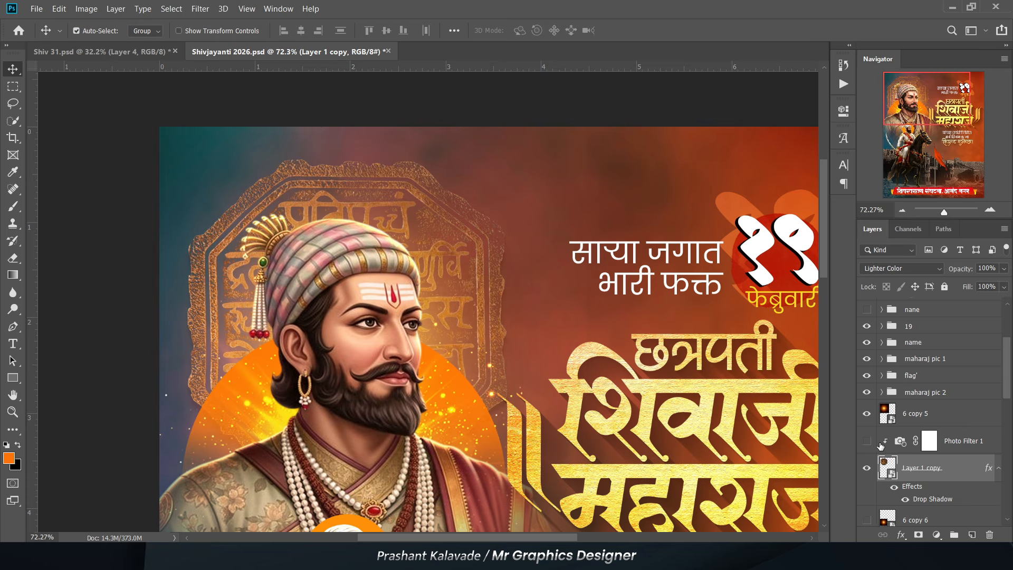
pyautogui.scroll(-5, 254, 107)
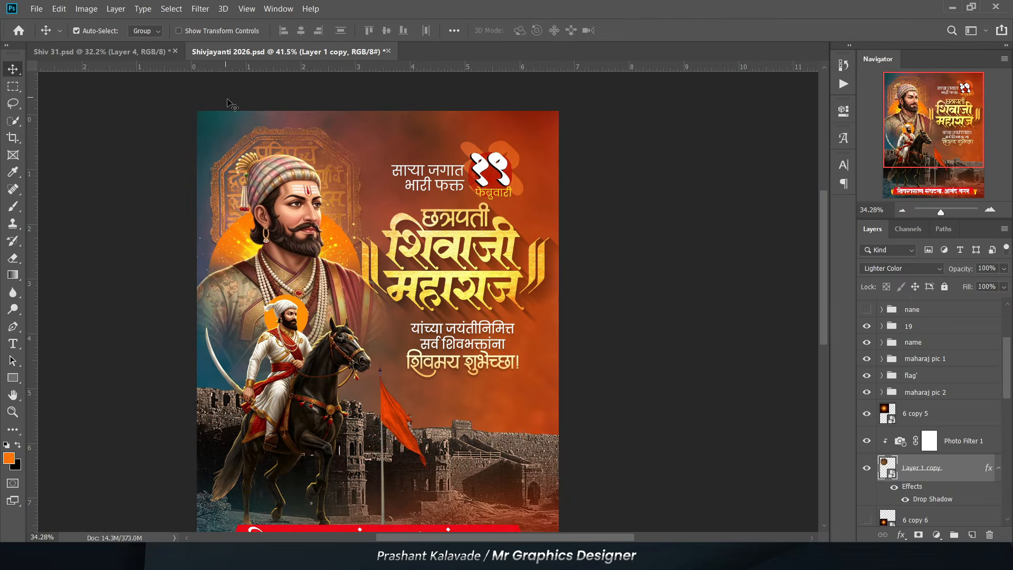
pyautogui.scroll(-2, 268, 285)
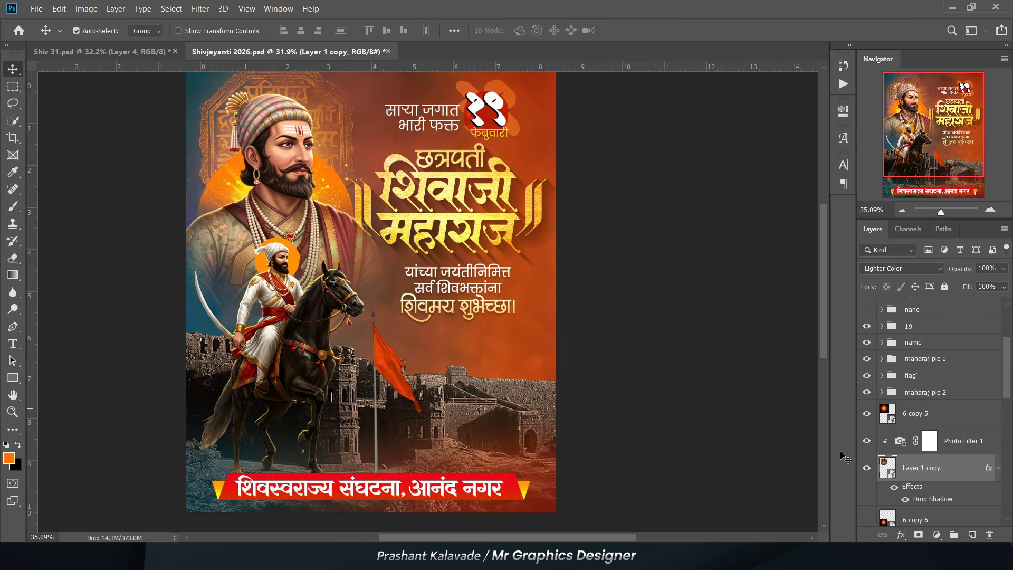
# Make the 6 copy 6 layer above the fort group visible and check its effect on the poster
pyautogui.scroll(-3, 894, 446)
pyautogui.click(867, 411)
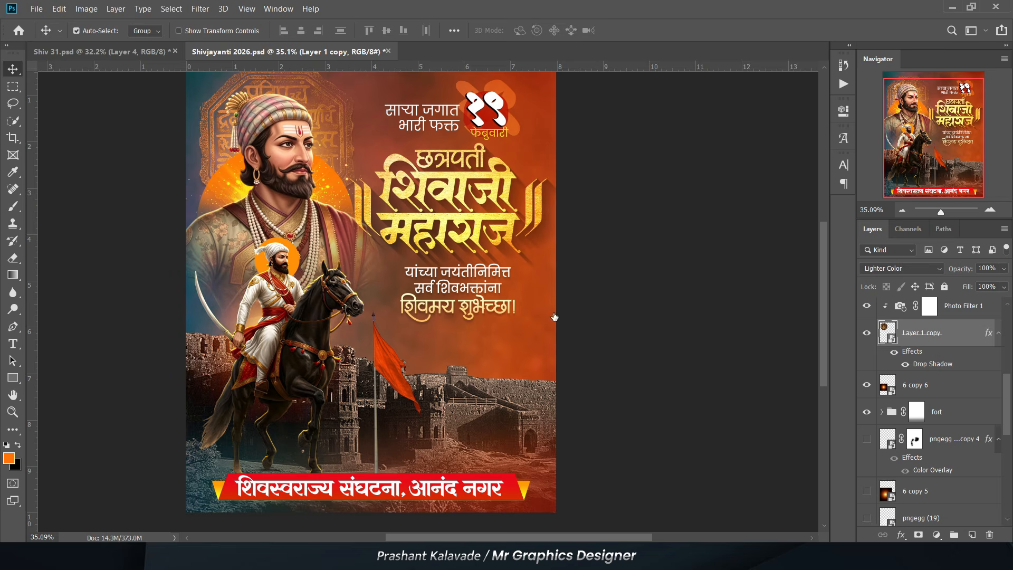
pyautogui.scroll(-1, 334, 220)
pyautogui.scroll(2, 334, 220)
pyautogui.scroll(-1, 393, 264)
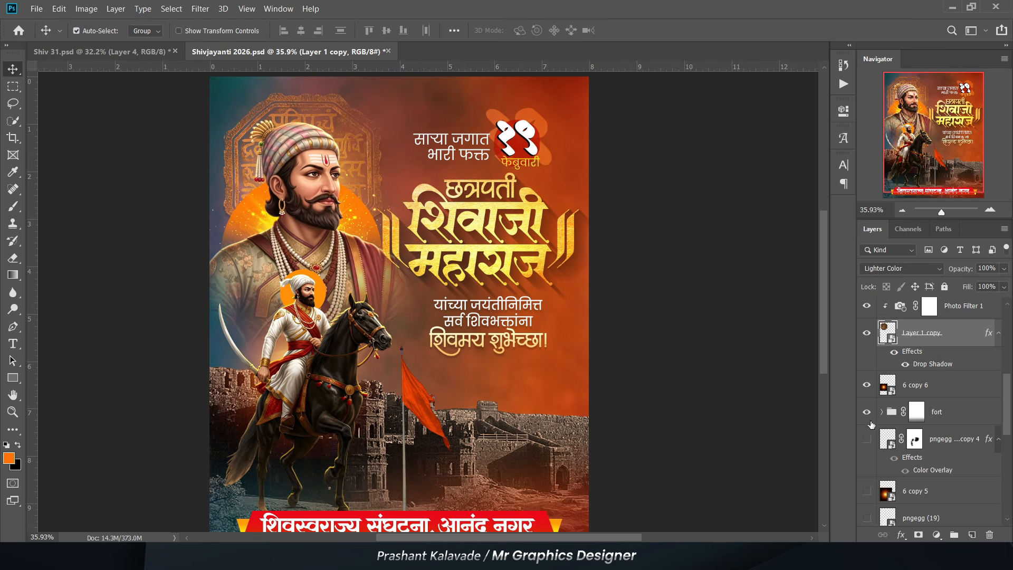
# Make the masked pngegg copy 4 layer, the 6 copy 5 layer beneath it and the pngegg (19) rays visible
pyautogui.scroll(-2, 479, 340)
pyautogui.scroll(2, 442, 219)
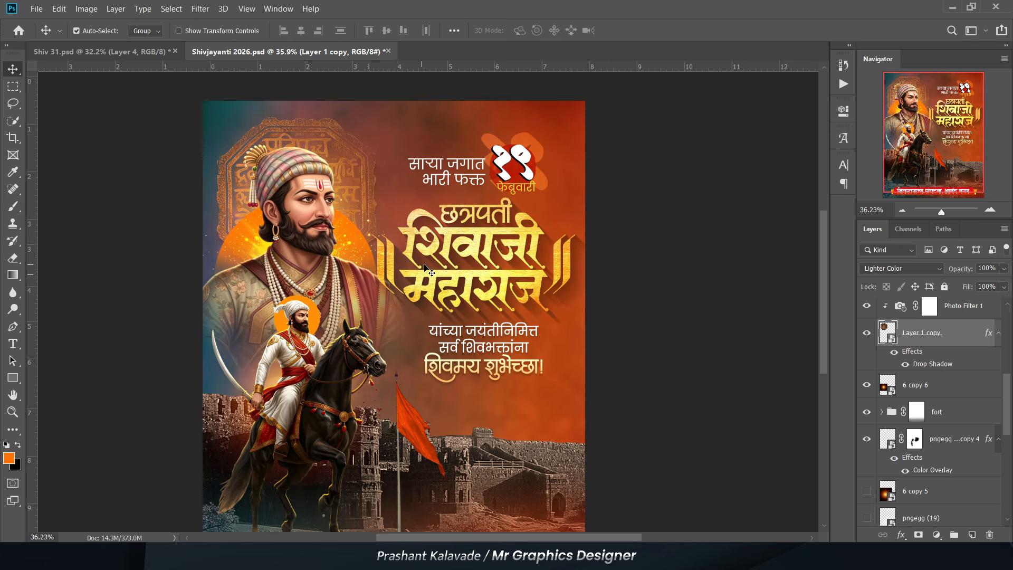
pyautogui.scroll(-3, 933, 450)
pyautogui.scroll(-1, 934, 451)
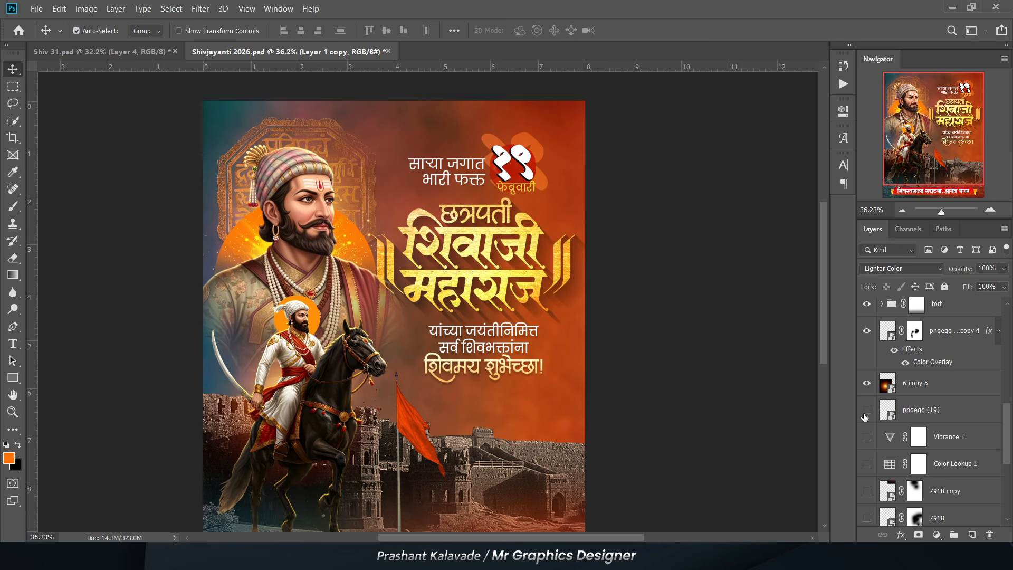
pyautogui.click(866, 414)
pyautogui.scroll(-3, 348, 228)
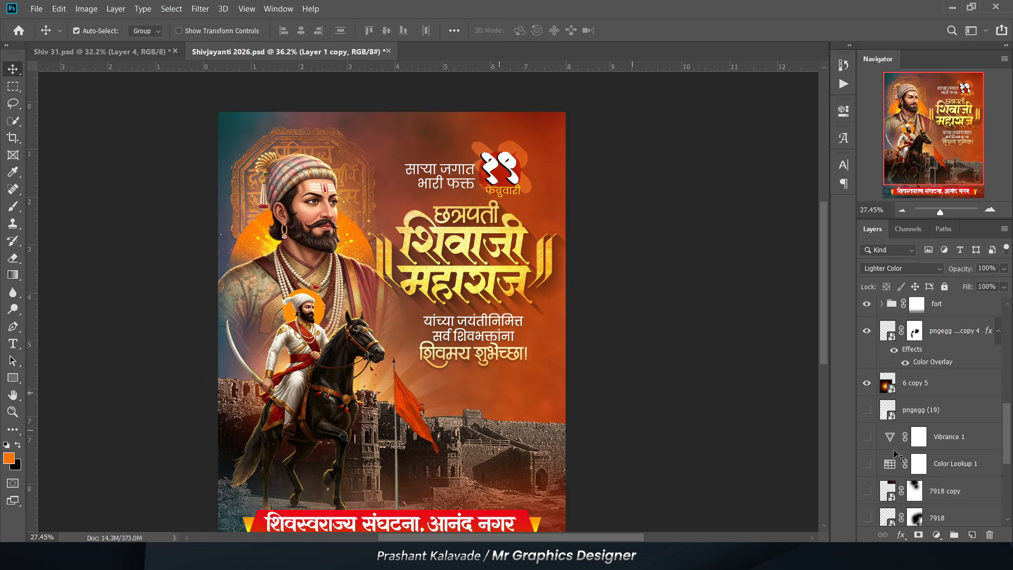
# Make the nane group visible and examine the two gold coins below the greeting text
pyautogui.scroll(6, 884, 425)
pyautogui.scroll(2, 885, 425)
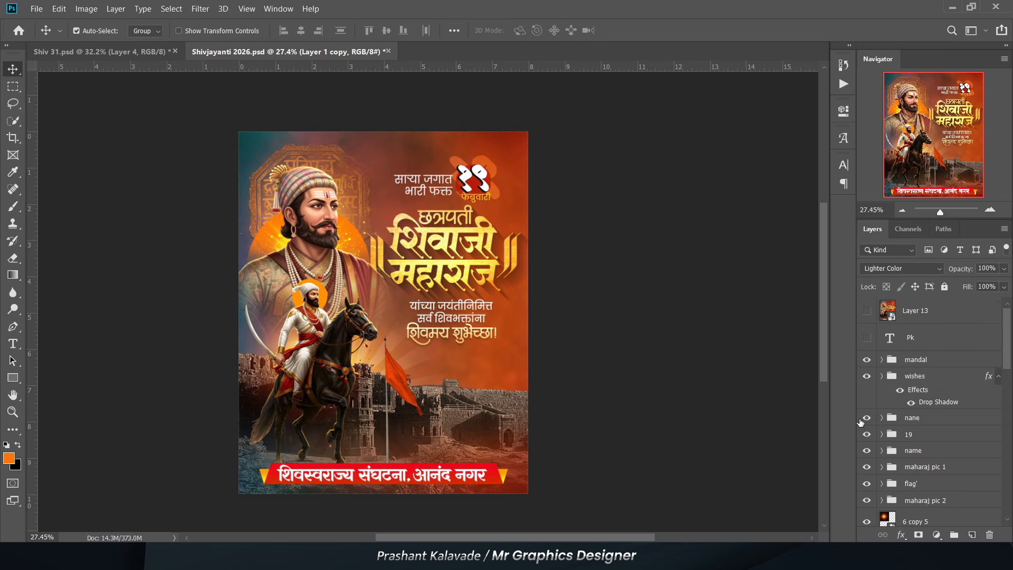
pyautogui.scroll(2, 455, 396)
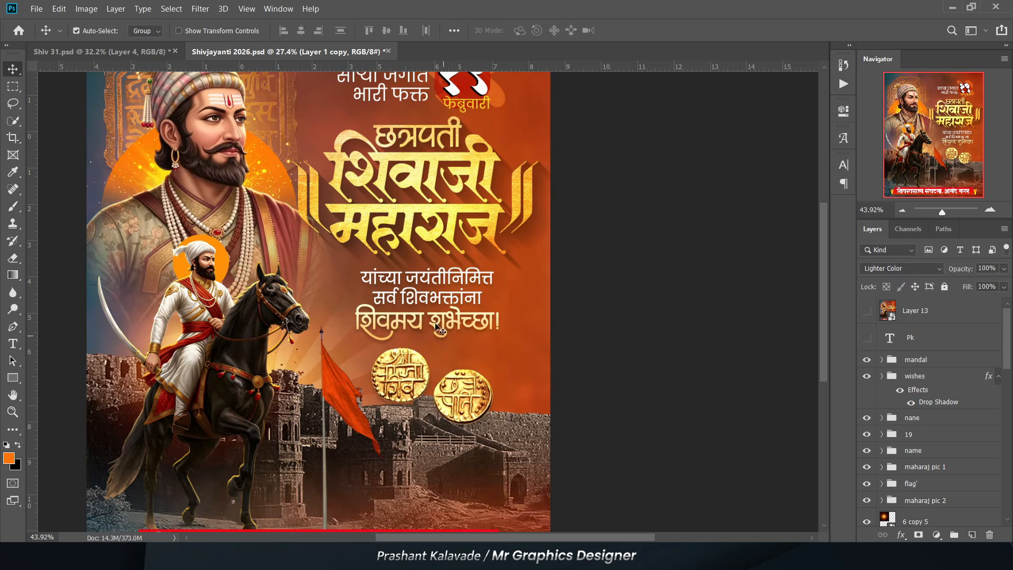
pyautogui.scroll(-2, 438, 329)
pyautogui.scroll(3, 434, 359)
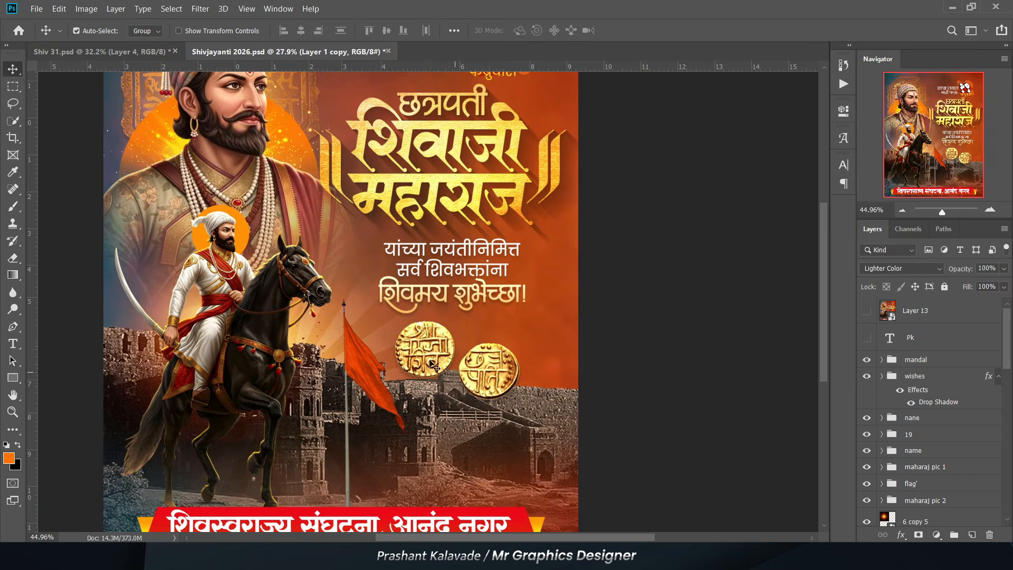
pyautogui.scroll(-2, 433, 364)
pyautogui.scroll(1, 433, 364)
# Turn on the Vibrance 1 and Color Lookup 1 adjustment layers and check the poster's colours
pyautogui.scroll(-5, 929, 422)
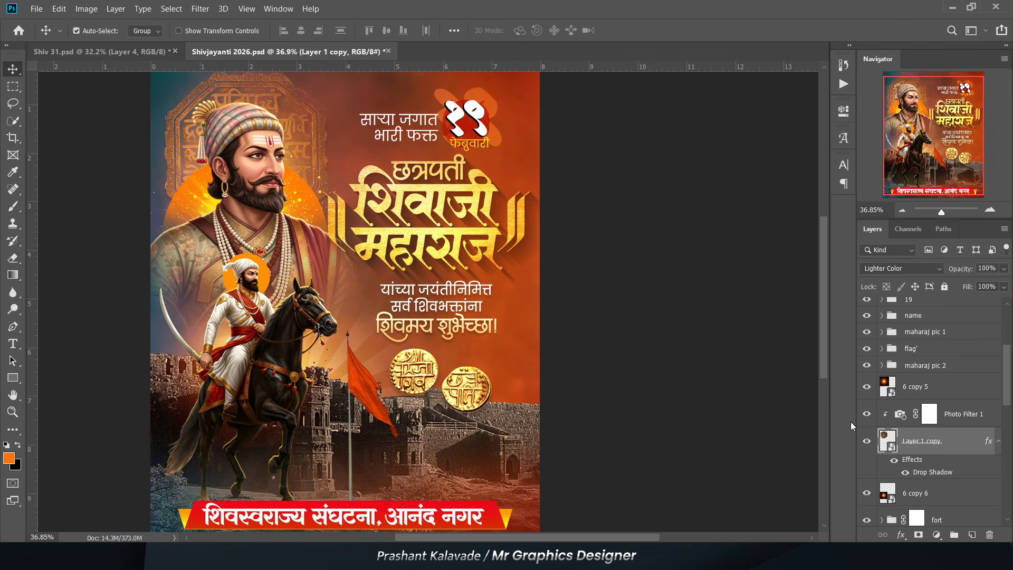
pyautogui.scroll(-5, 898, 433)
pyautogui.moveTo(868, 448); pyautogui.dragTo(868, 464)
pyautogui.scroll(-4, 904, 486)
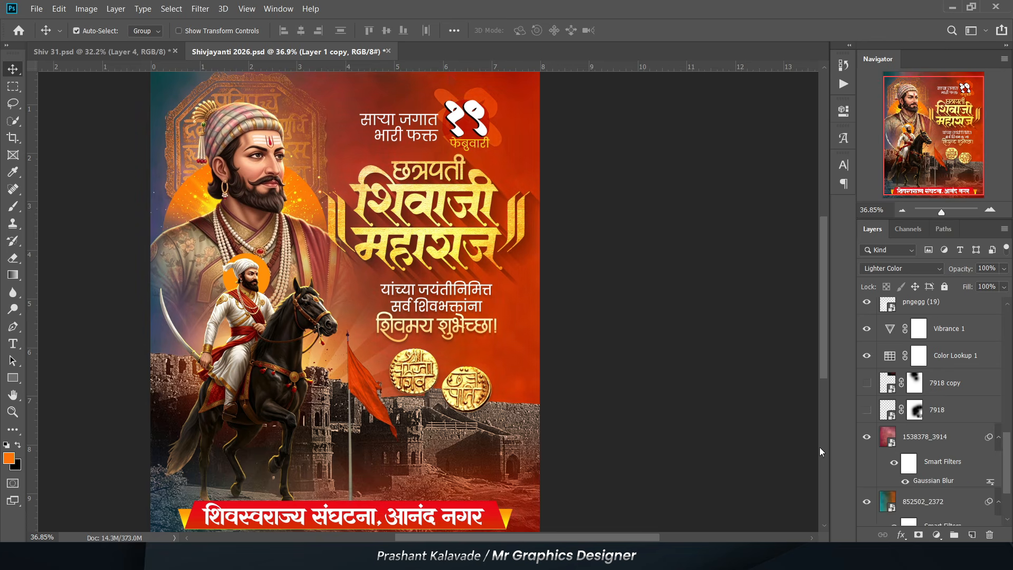
pyautogui.scroll(-1, 255, 268)
pyautogui.scroll(2, 255, 269)
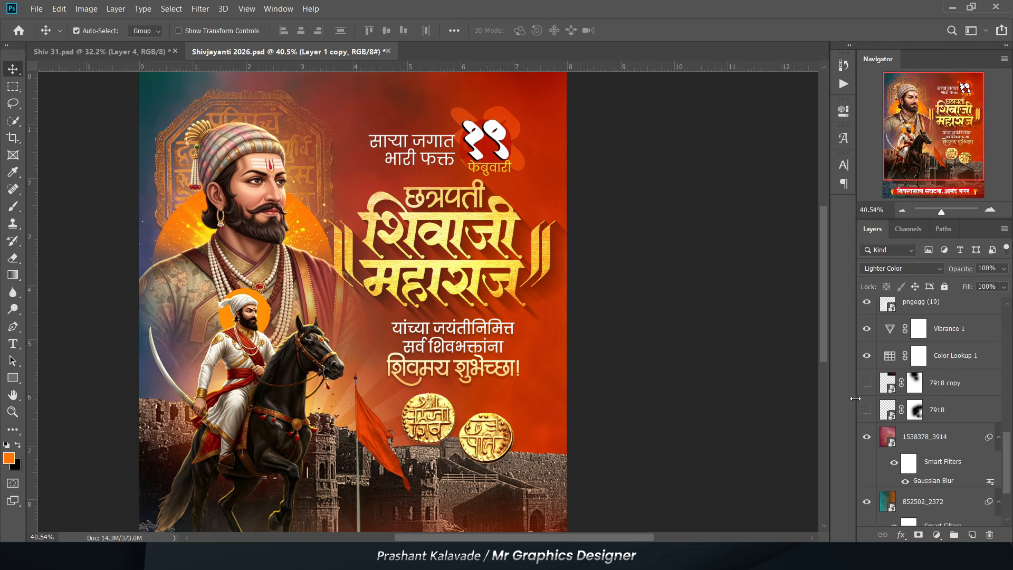
# Make the 7918 and 7918 copy particle layers visible and inspect the sparks on the background
pyautogui.scroll(-1, 573, 124)
pyautogui.scroll(3, 573, 124)
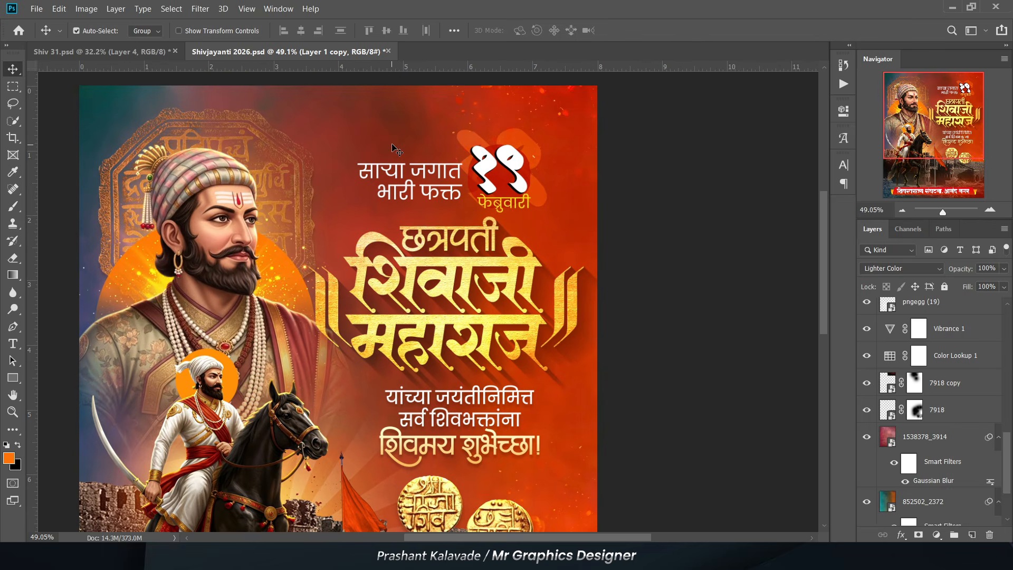
pyautogui.scroll(-3, 393, 150)
pyautogui.scroll(1, 393, 150)
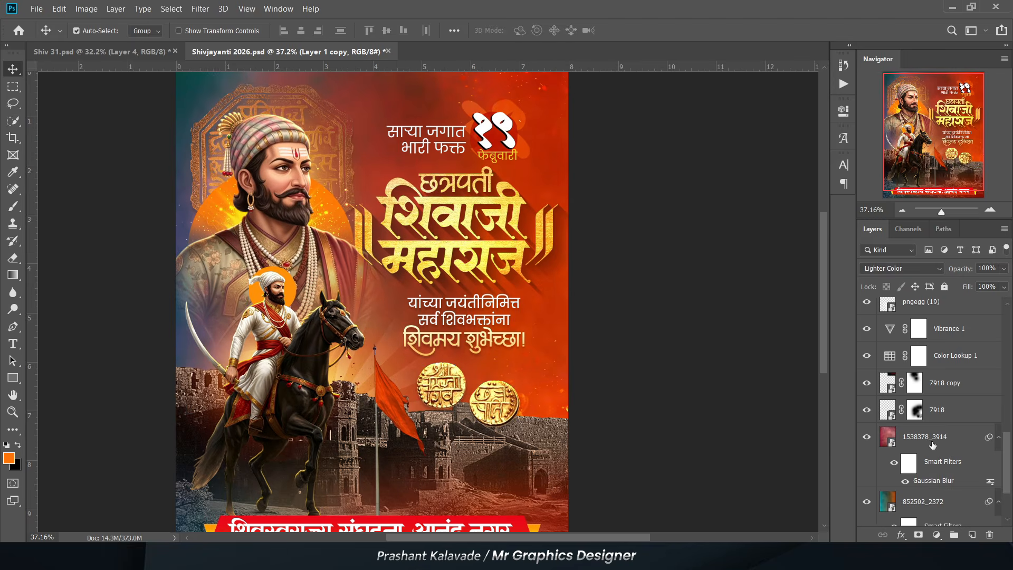
# Try the Normal blend mode on the 7918 copy layer and inspect its effect around the date artwork
pyautogui.click(942, 411)
pyautogui.click(925, 382)
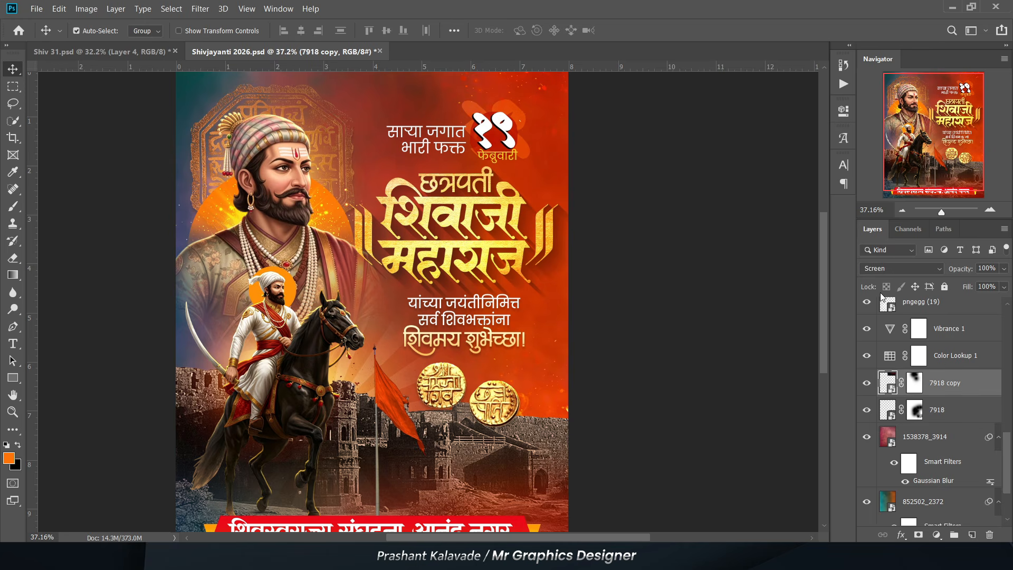
pyautogui.click(901, 269)
pyautogui.click(877, 219)
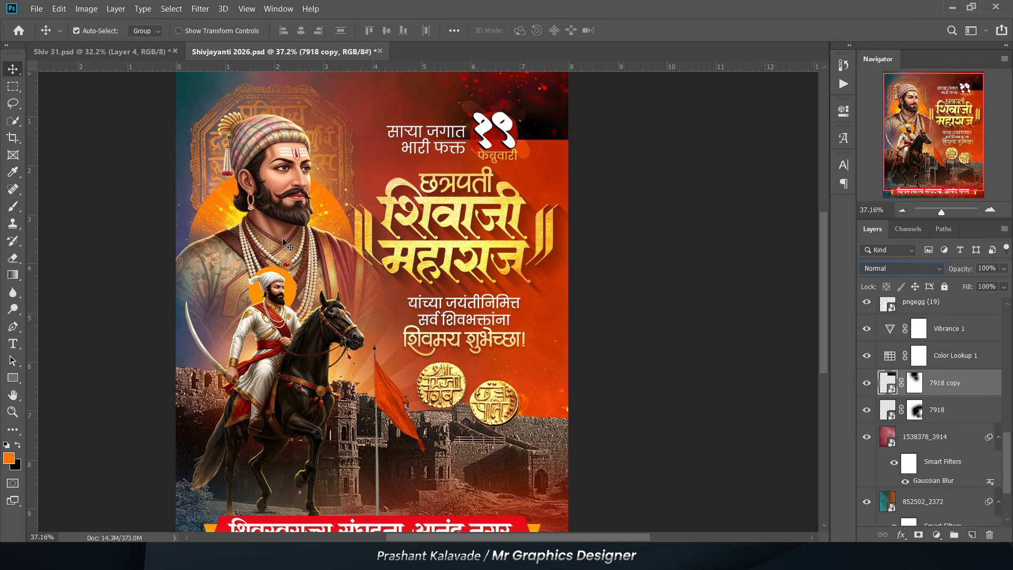
pyautogui.click(13, 103)
pyautogui.click(13, 86)
pyautogui.click(13, 69)
pyautogui.scroll(-3, 227, 114)
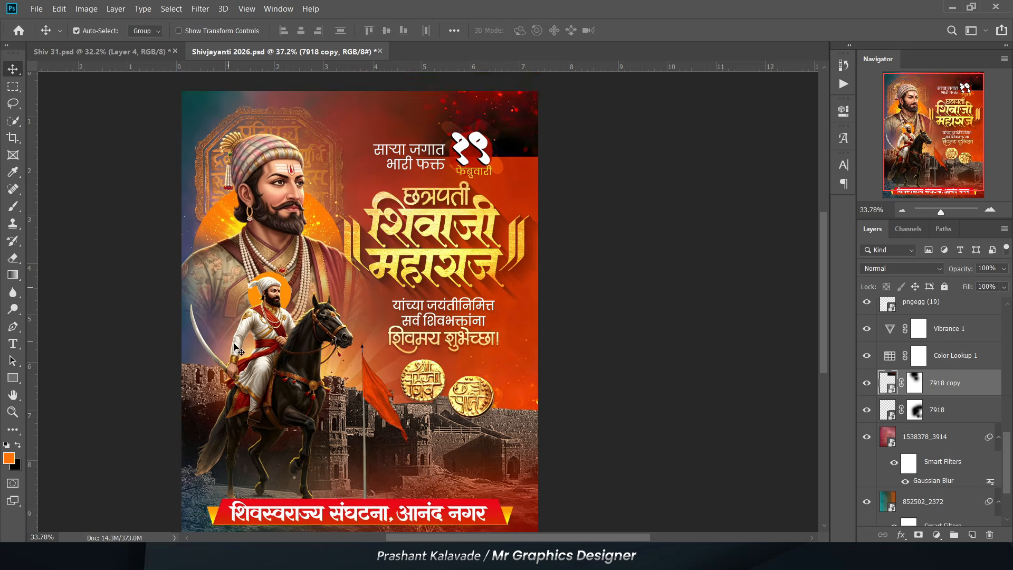
pyautogui.scroll(4, 452, 166)
pyautogui.scroll(1, 491, 208)
pyautogui.scroll(2, 496, 205)
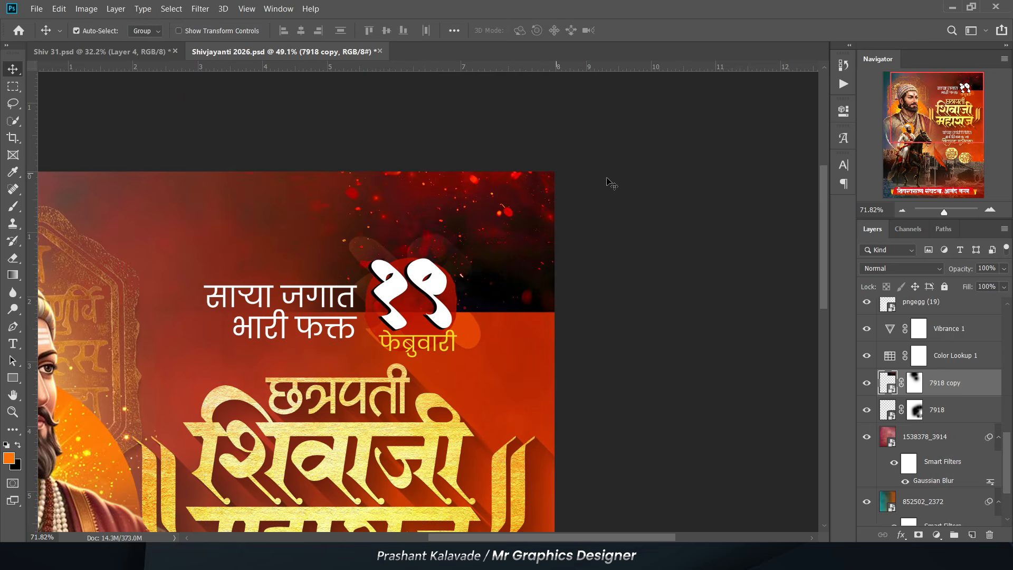
pyautogui.scroll(-2, 522, 171)
# Restore the Screen blend mode on the 7918 copy layer and deselect all layers
pyautogui.click(872, 270)
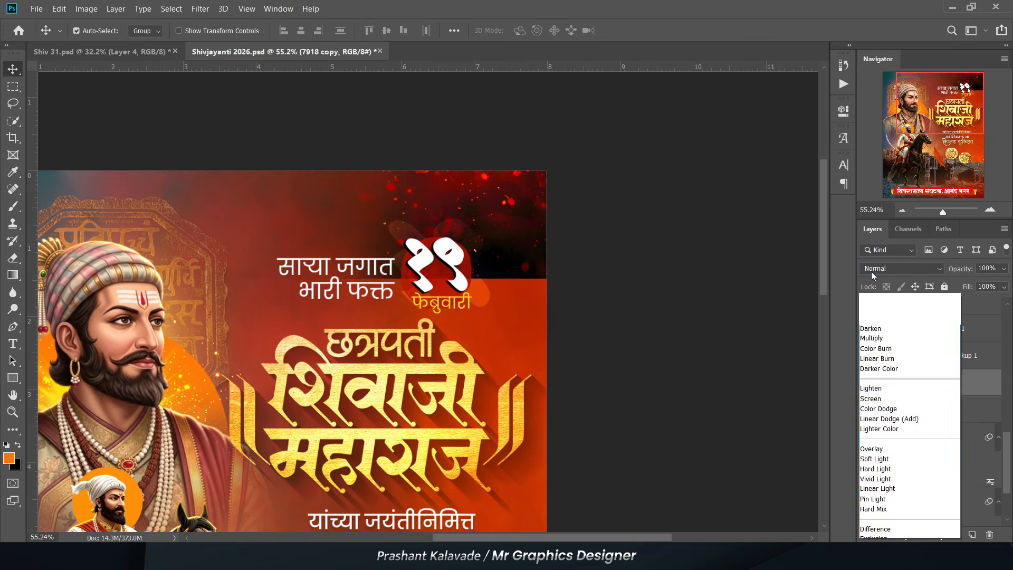
pyautogui.click(872, 320)
pyautogui.click(689, 327)
pyautogui.scroll(-5, 509, 174)
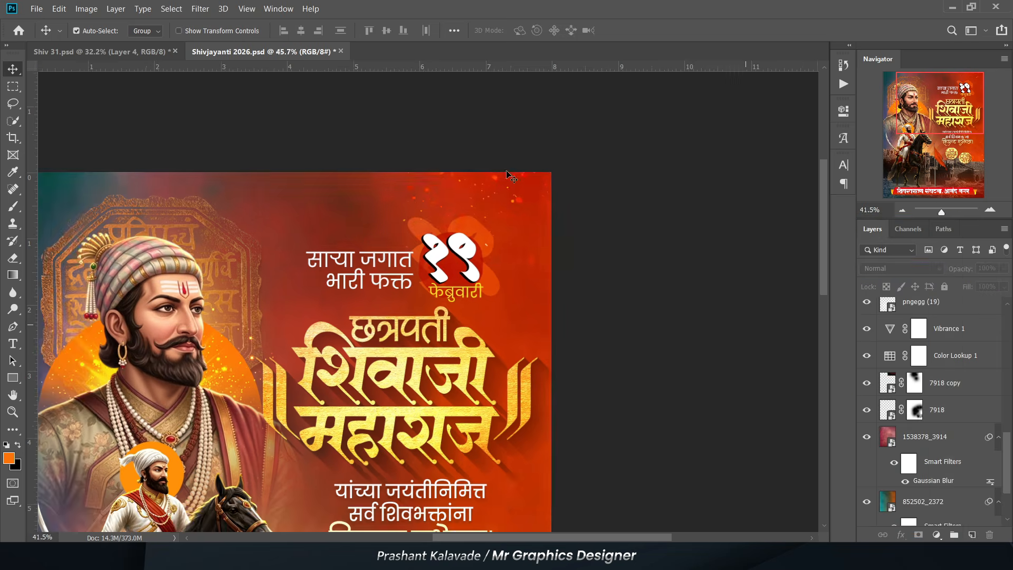
# Review the complete poster as a whole together with the lowest background layers in the layer stack
pyautogui.scroll(4, 570, 452)
pyautogui.scroll(-3, 584, 403)
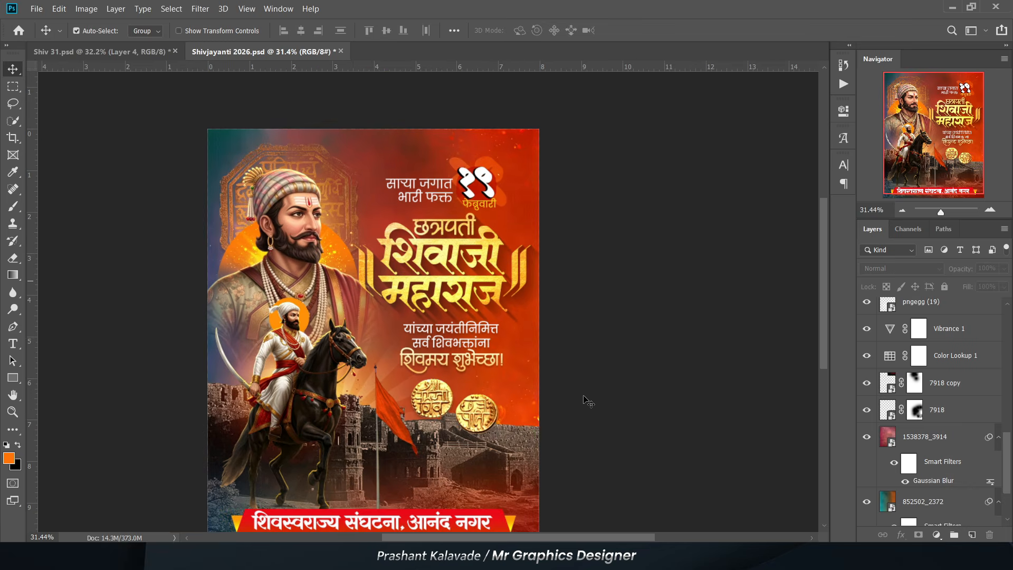
pyautogui.scroll(-1, 434, 212)
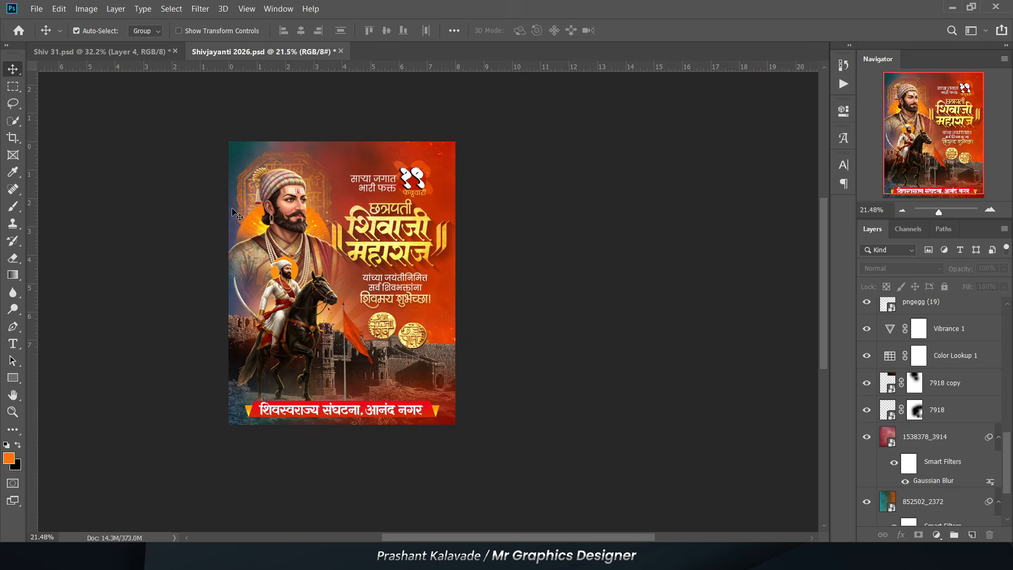
pyautogui.scroll(1, 323, 305)
pyautogui.scroll(-3, 898, 422)
pyautogui.scroll(-1, 327, 315)
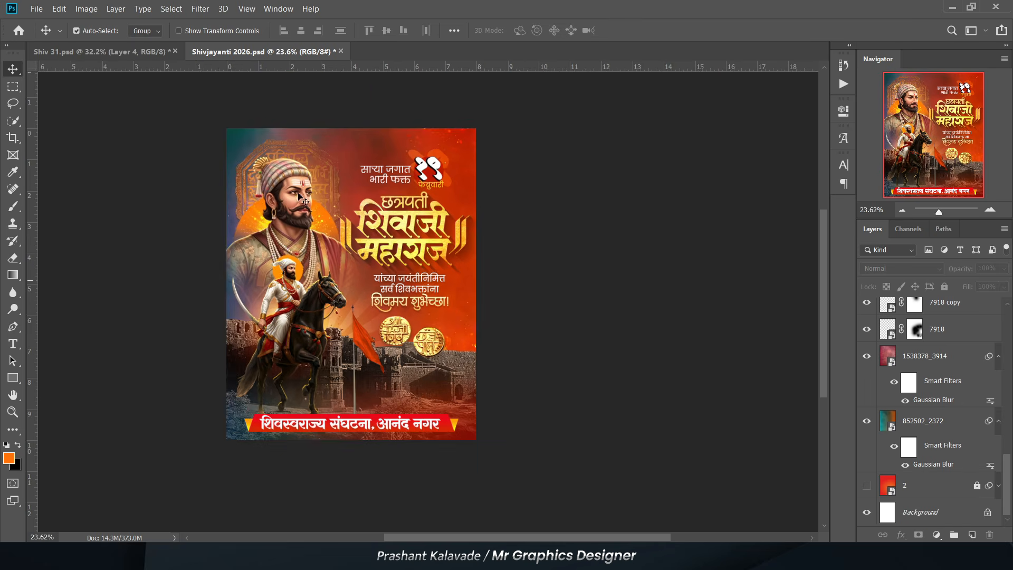
pyautogui.scroll(2, 304, 147)
pyautogui.scroll(-1, 423, 125)
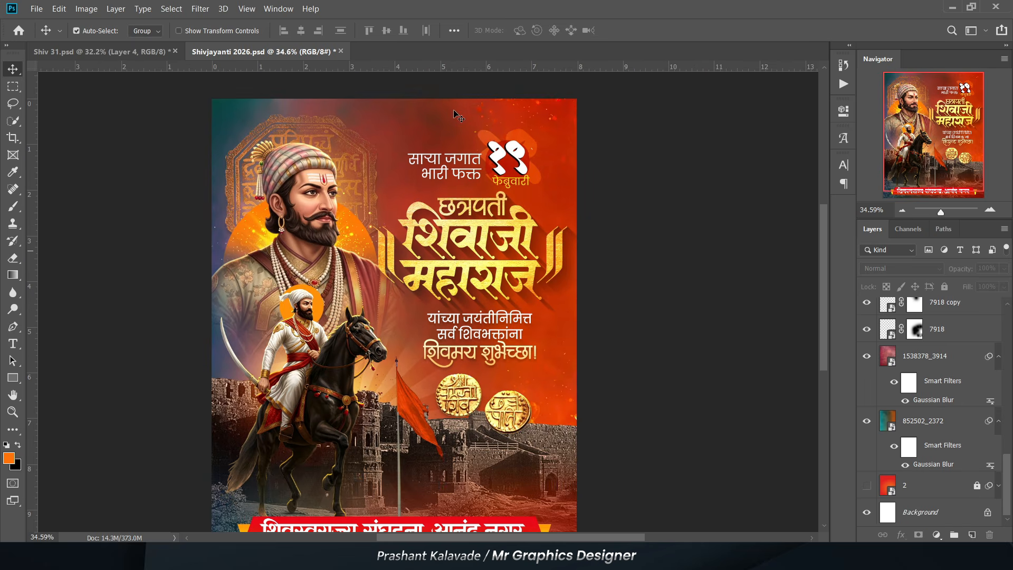
# Inspect the finished Shivjayanti 2026 poster, switch to the Shiv 31.psd document and look over its complete design
pyautogui.scroll(2, 730, 165)
pyautogui.scroll(-2, 486, 168)
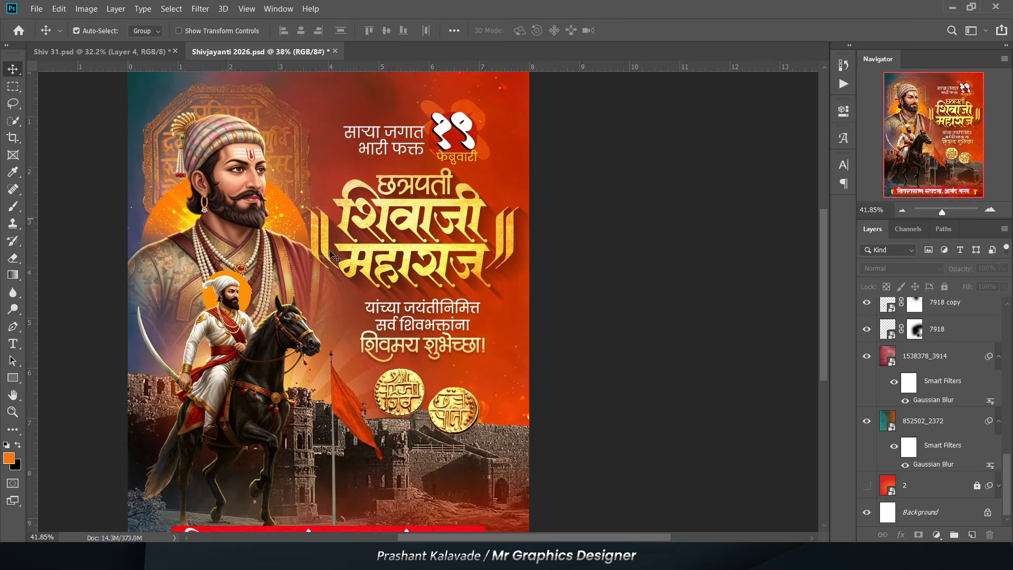
pyautogui.scroll(-1, 406, 248)
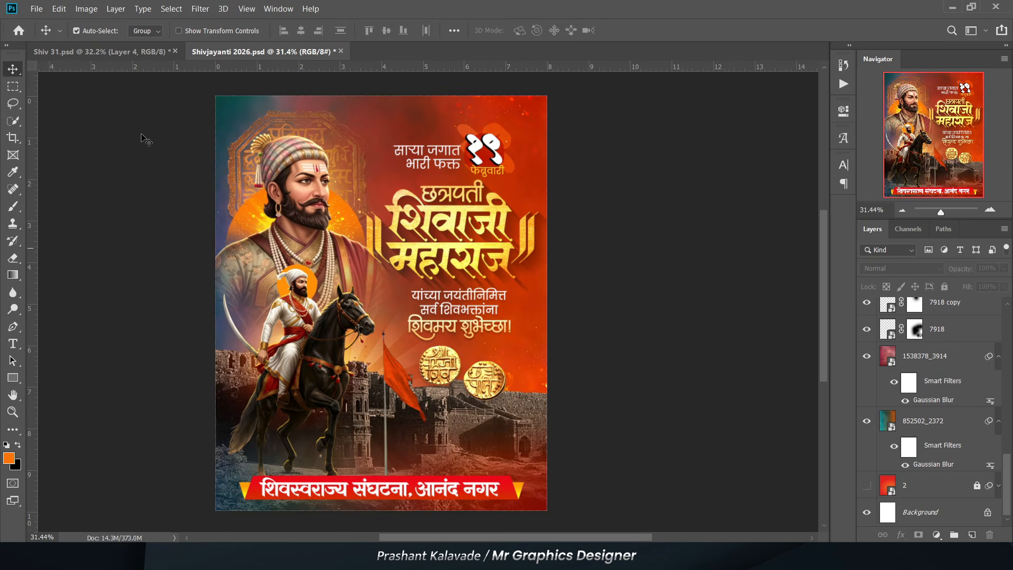
pyautogui.click(81, 53)
pyautogui.scroll(-1, 331, 166)
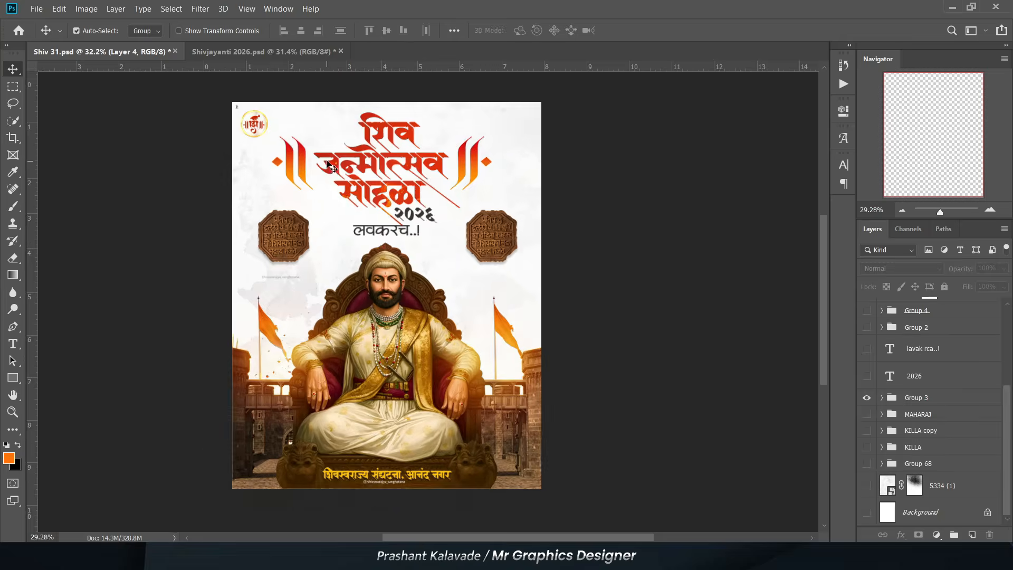
pyautogui.scroll(2, 331, 166)
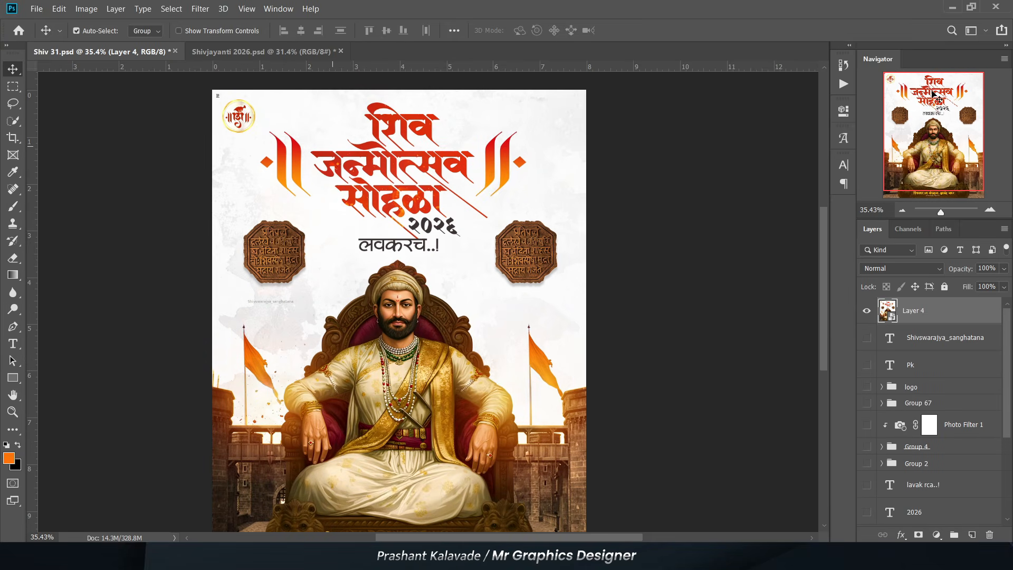
# Show only the Background and 5334 (1) layers, select 5334 (1) and inspect the grey texture
pyautogui.scroll(-5, 929, 422)
pyautogui.keyDown('alt'); pyautogui.click(867, 502); pyautogui.keyUp('alt')
pyautogui.click(867, 486)
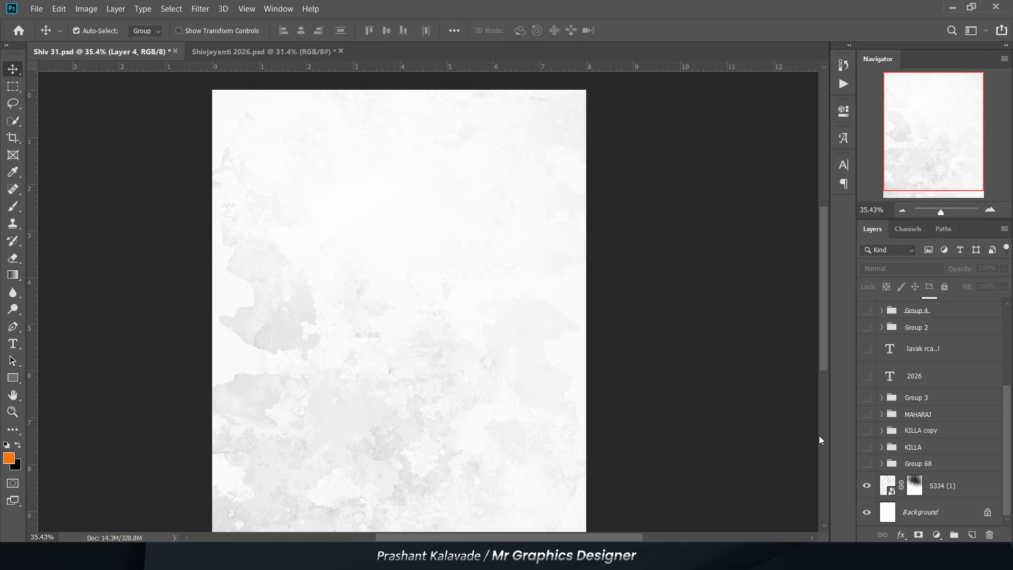
pyautogui.click(961, 490)
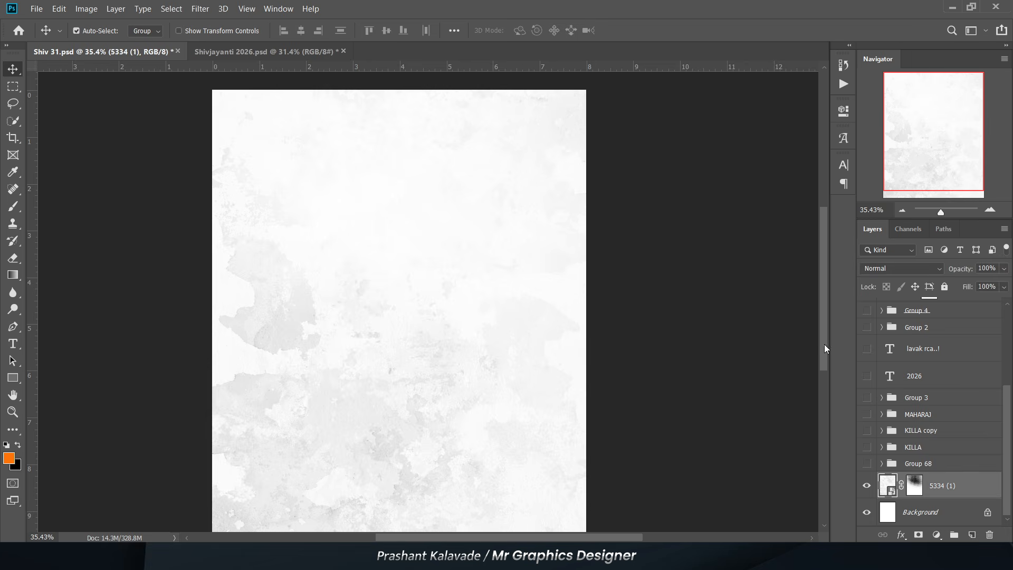
pyautogui.scroll(3, 229, 306)
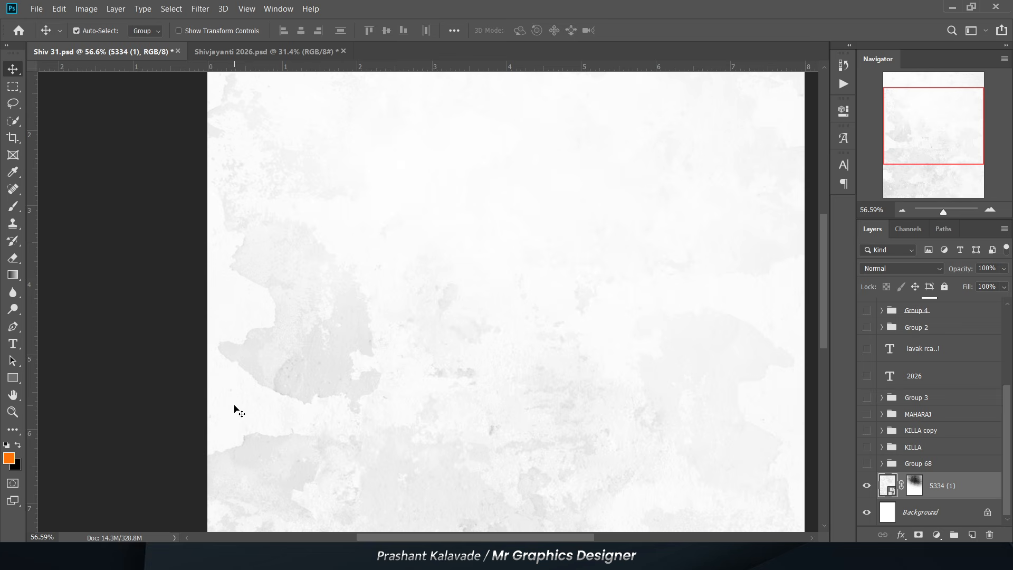
pyautogui.scroll(-3, 236, 411)
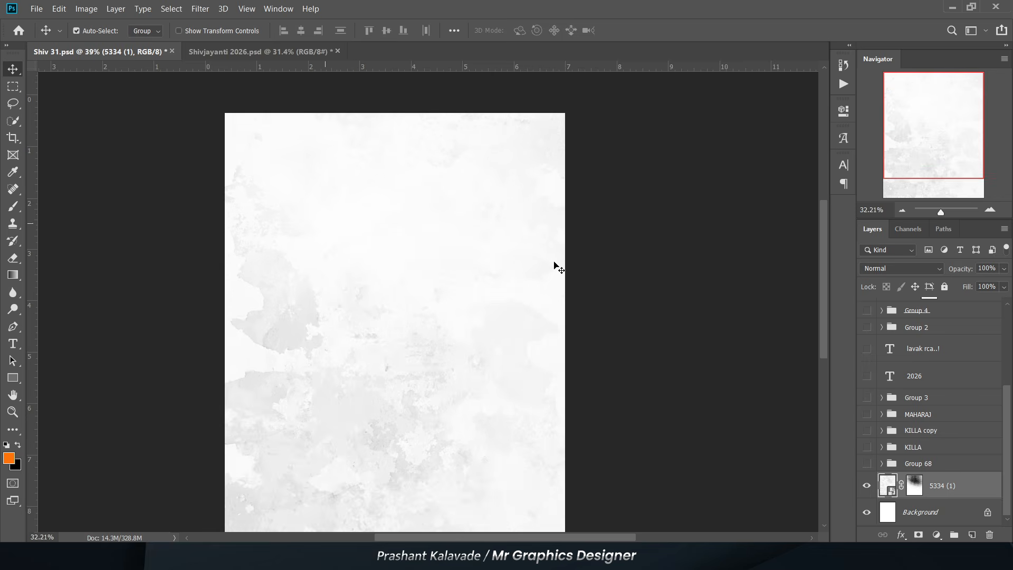
# Show the MAHARAJ group with the enthroned figure, expand it and select the figure's layer 2
pyautogui.scroll(2, 362, 412)
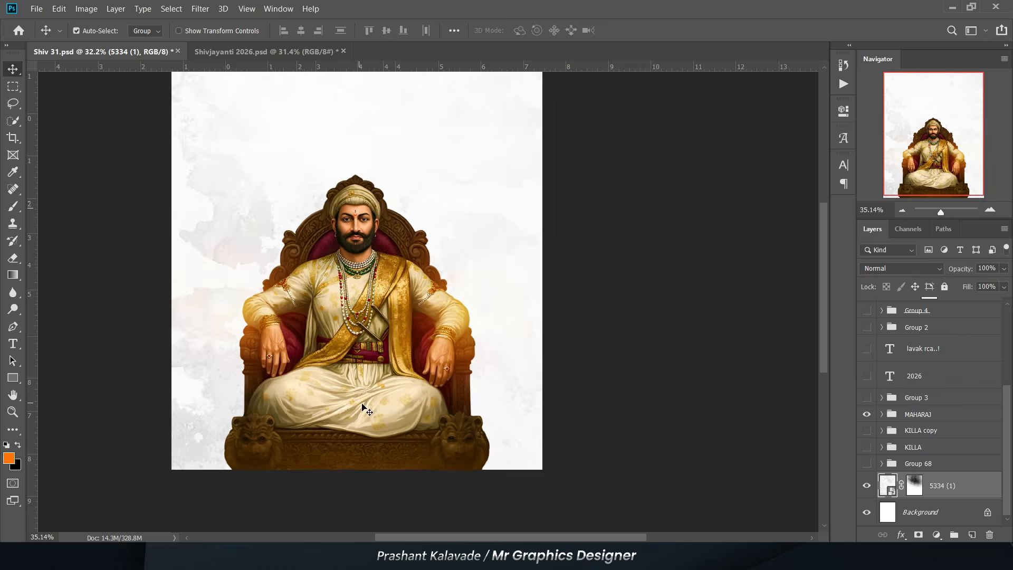
pyautogui.scroll(1, 327, 332)
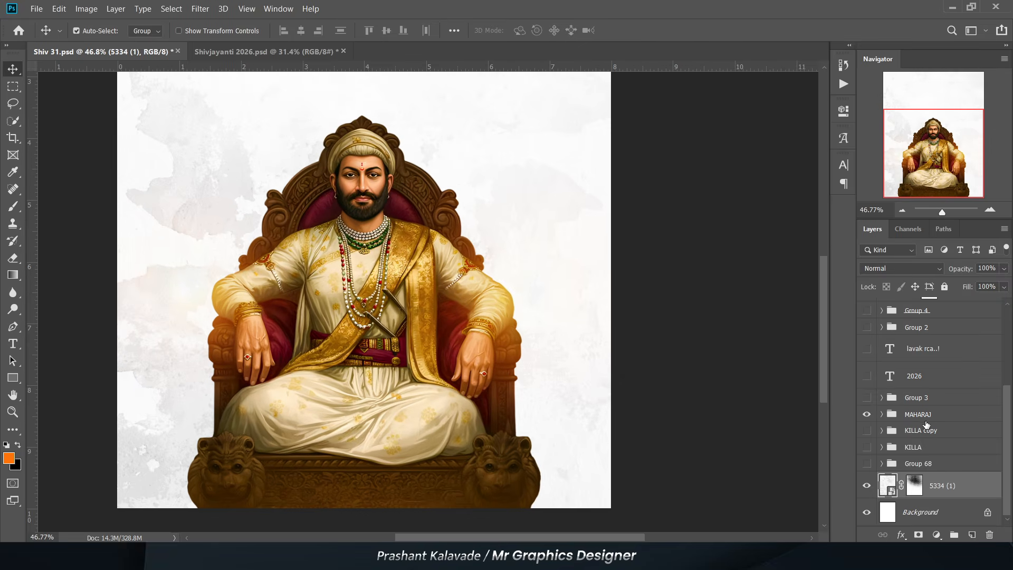
pyautogui.click(882, 415)
pyautogui.scroll(-3, 933, 476)
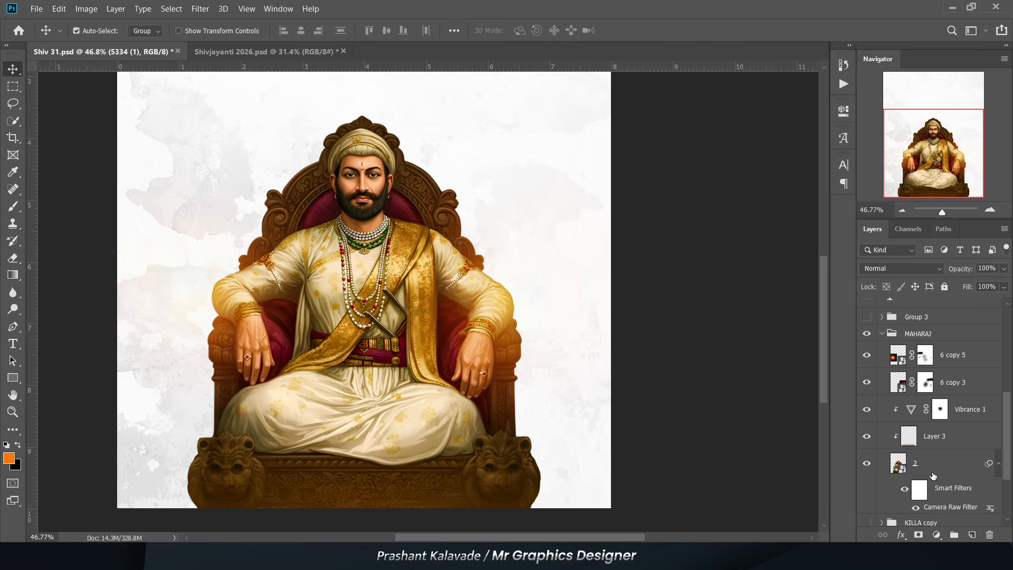
pyautogui.click(892, 467)
# Toggle the clipped Layer 3 to compare the shading on the throne's lion heads and base
pyautogui.click(865, 438)
pyautogui.scroll(2, 363, 506)
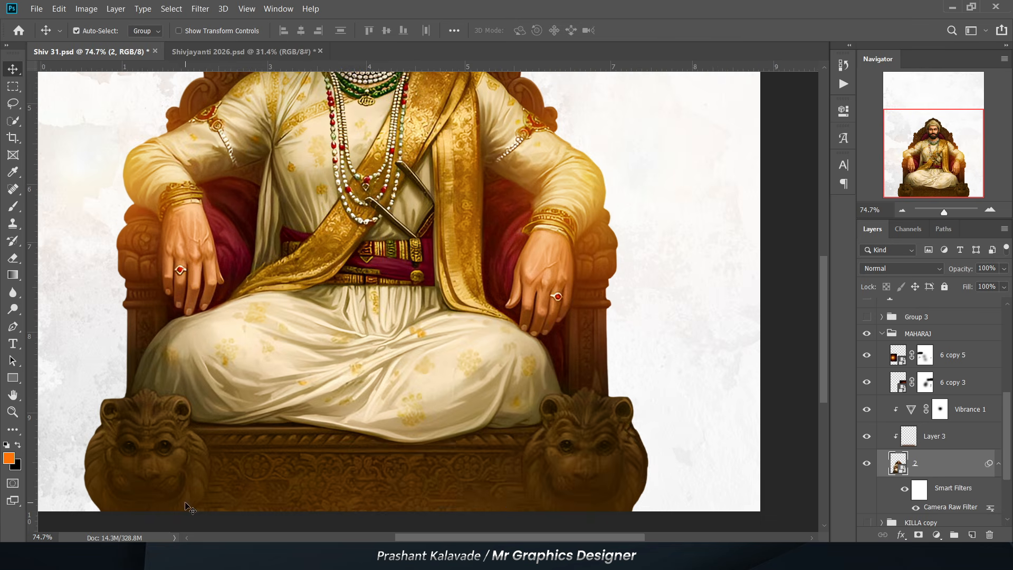
pyautogui.click(867, 436)
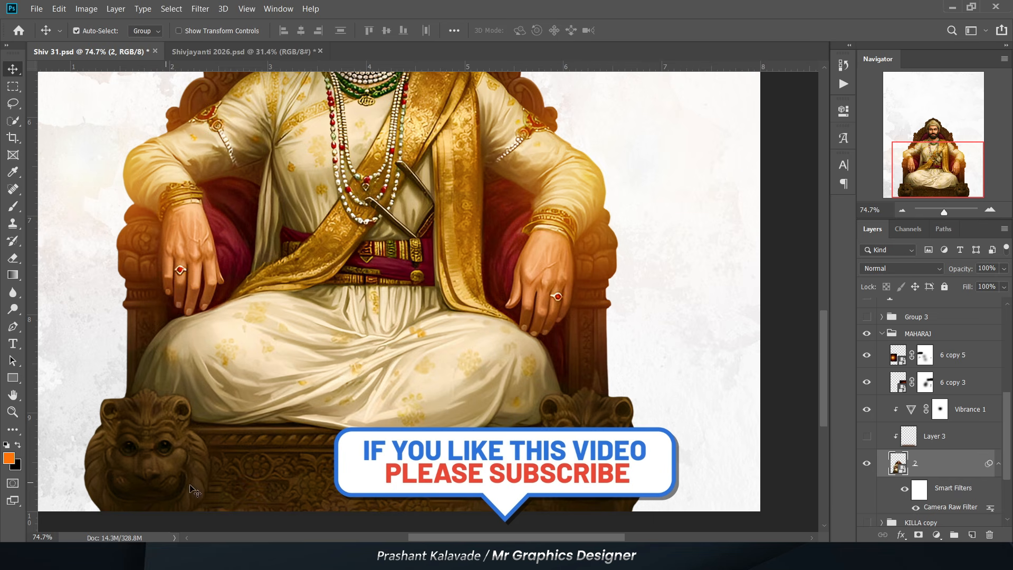
pyautogui.scroll(-4, 721, 459)
# Toggle the Vibrance 1 and 6 copy 5 layers to compare their colour and glow effects on the figure
pyautogui.click(863, 408)
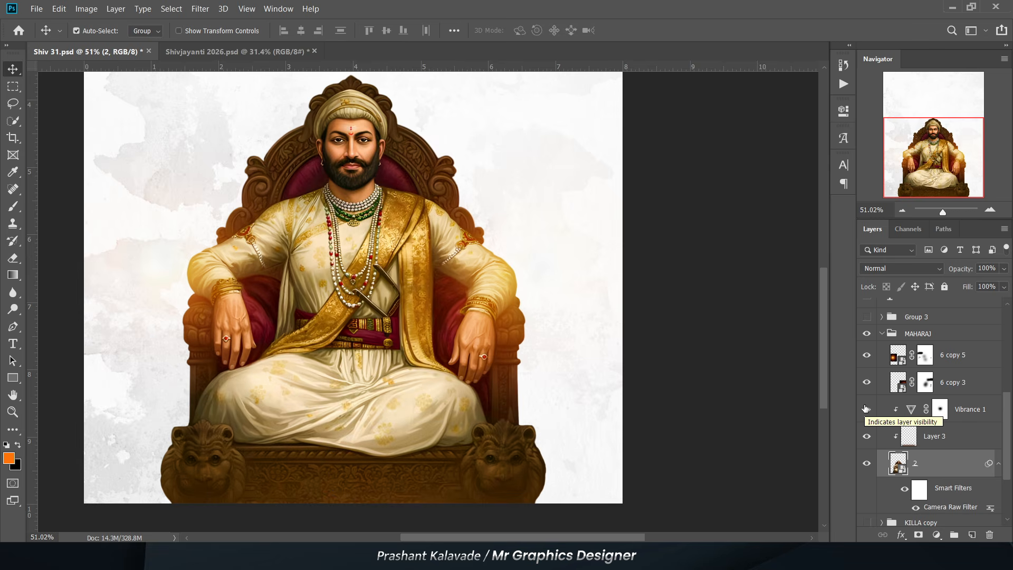
pyautogui.click(867, 409)
pyautogui.click(867, 357)
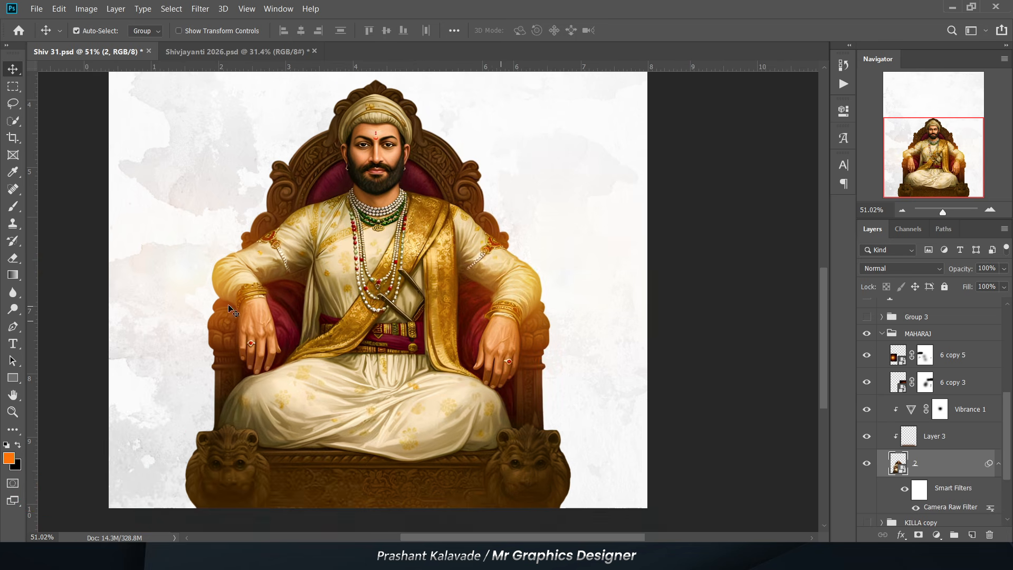
pyautogui.scroll(-5, 232, 311)
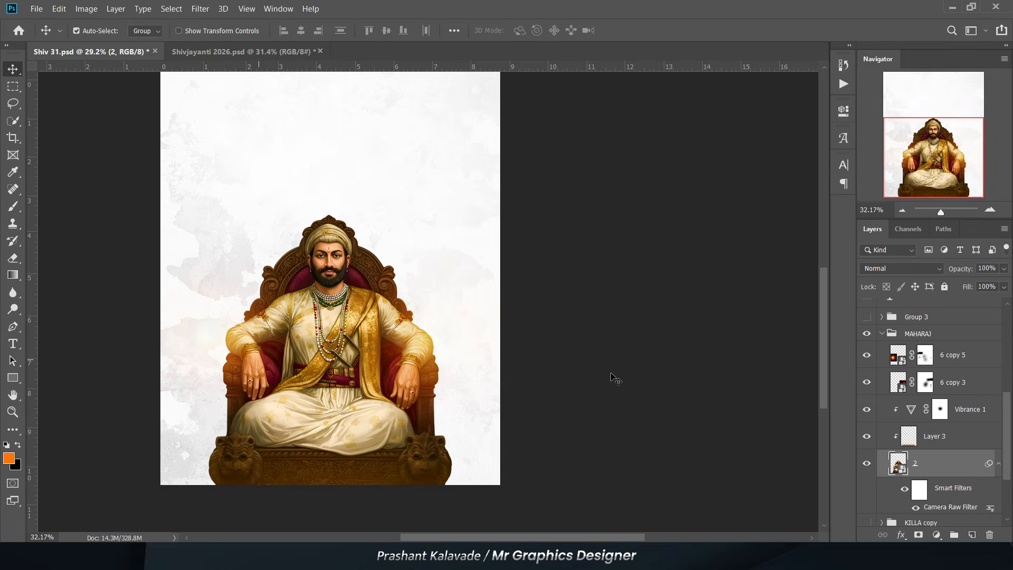
# Collapse the MAHARAJ group, show the KILLA group and hide MAHARAJ to inspect the fort on its own
pyautogui.click(884, 335)
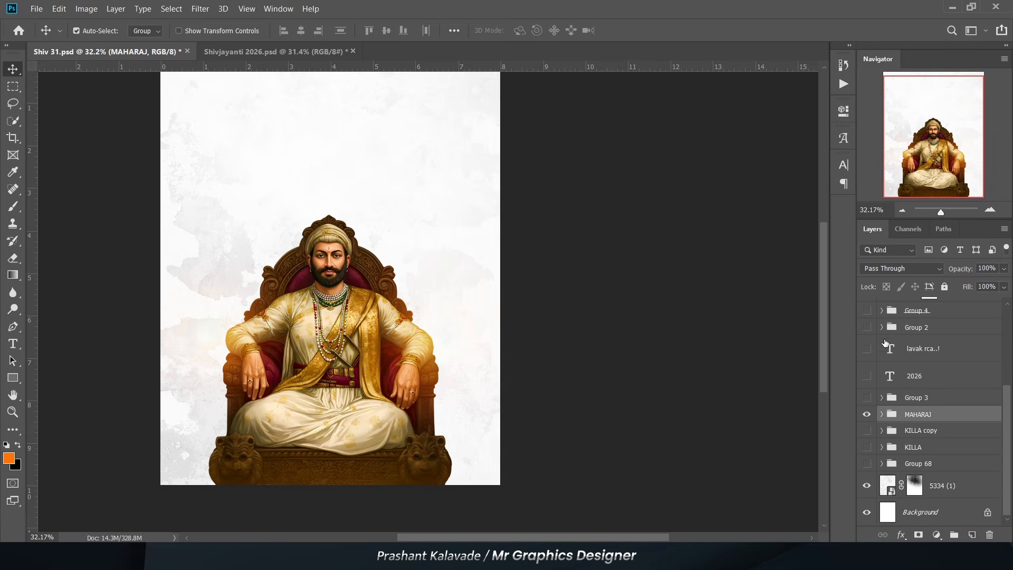
pyautogui.click(867, 398)
pyautogui.click(868, 397)
pyautogui.scroll(3, 226, 453)
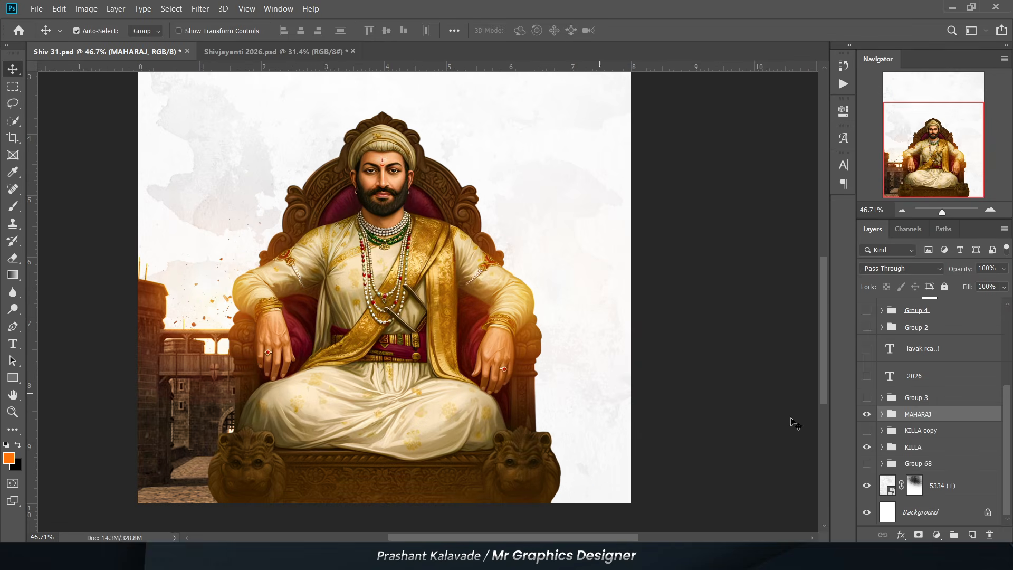
pyautogui.scroll(-3, 406, 382)
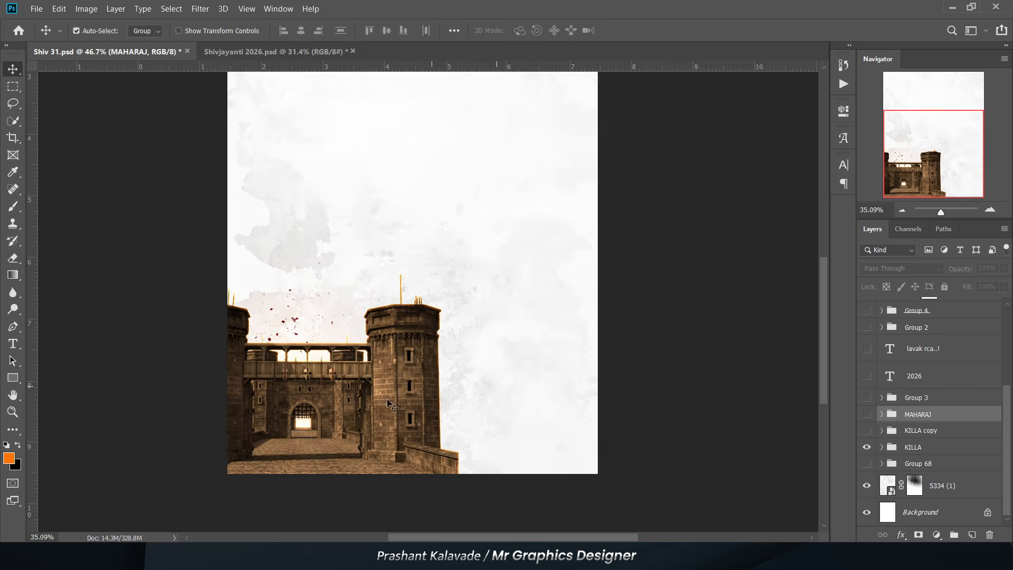
pyautogui.scroll(5, 288, 400)
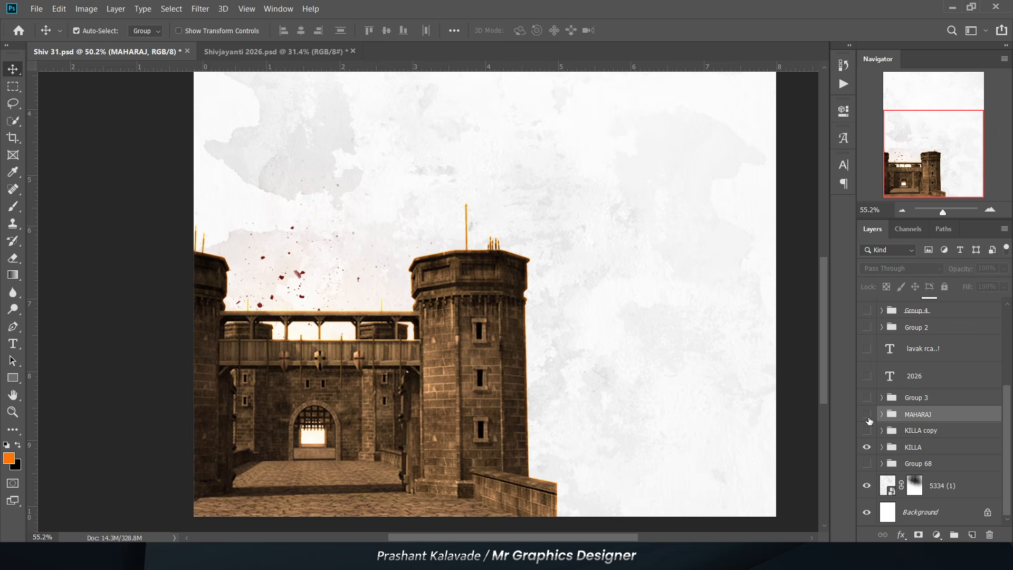
# Expand the KILLA group to review its photo filter, effects and glow layers, and collapse it again
pyautogui.click(884, 447)
pyautogui.scroll(-5, 887, 449)
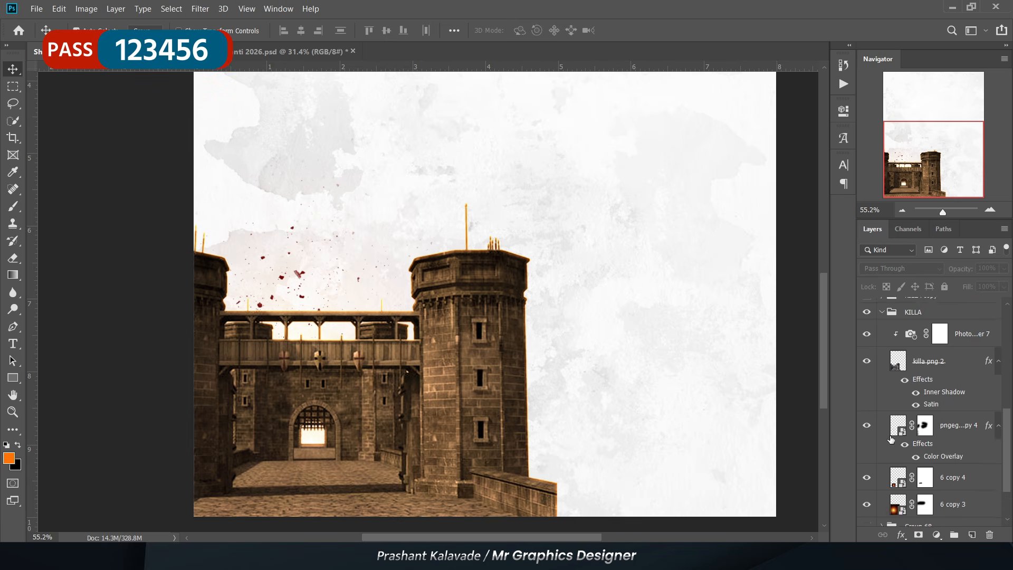
pyautogui.scroll(5, 891, 474)
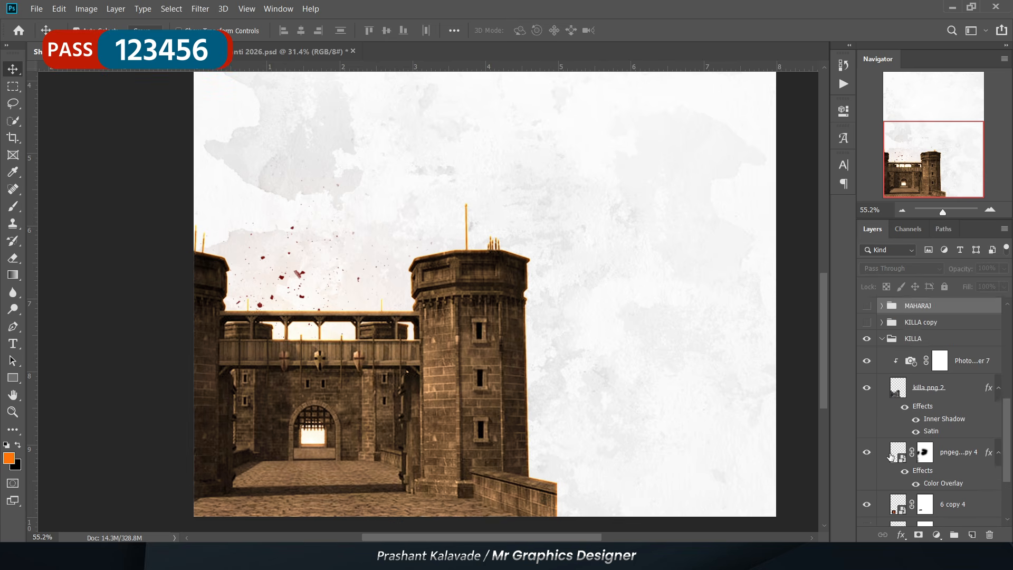
pyautogui.click(882, 367)
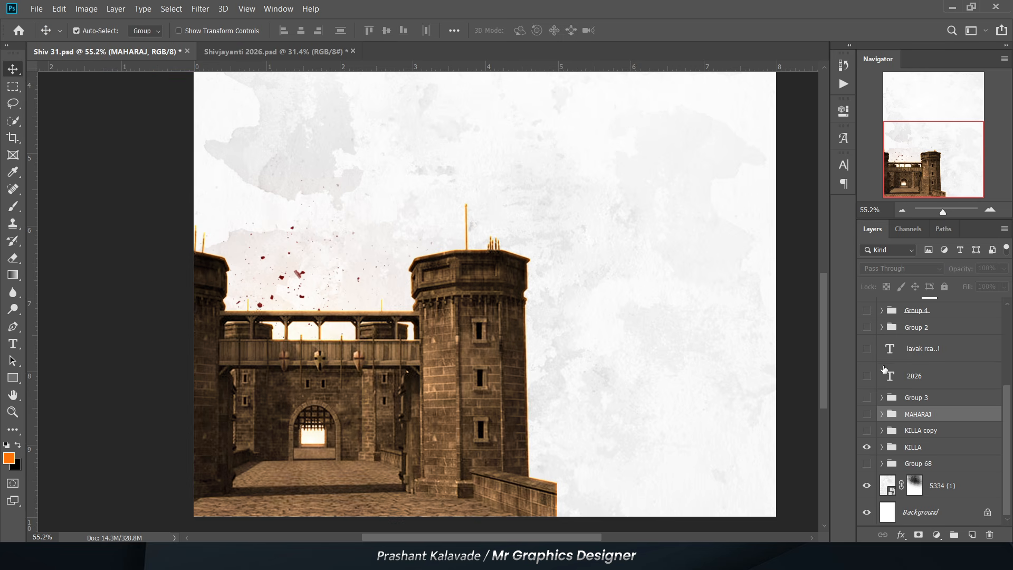
# Show the KILLA copy group and inspect the mirrored fort completing the lower background
pyautogui.scroll(-3, 650, 376)
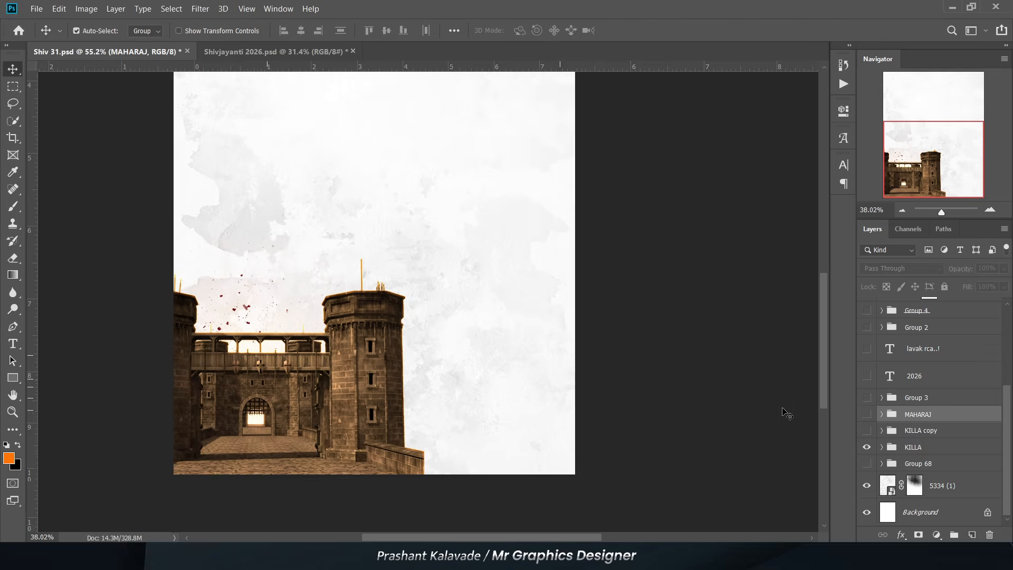
pyautogui.scroll(1, 861, 448)
pyautogui.click(867, 458)
pyautogui.scroll(-2, 563, 392)
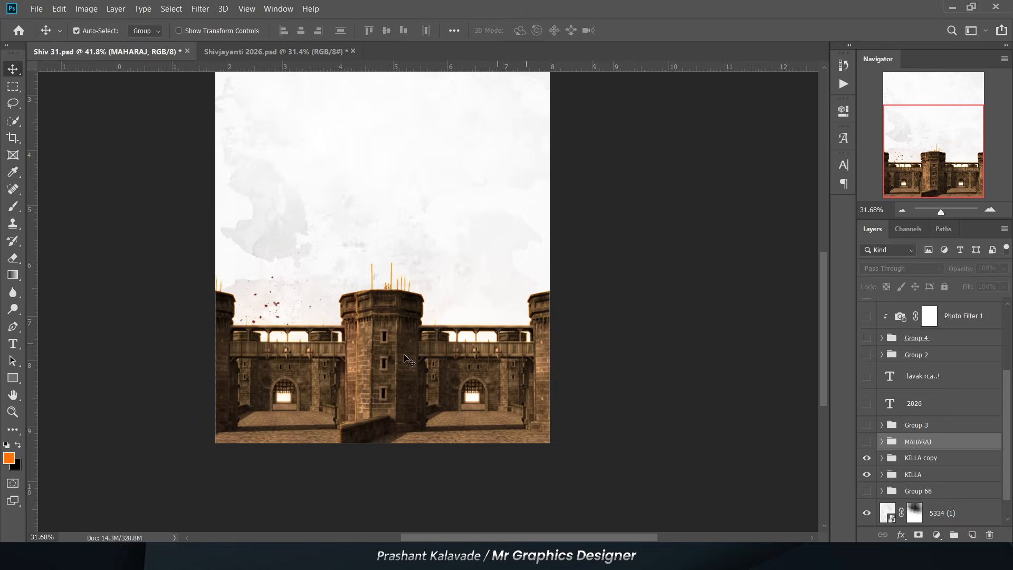
pyautogui.scroll(2, 348, 364)
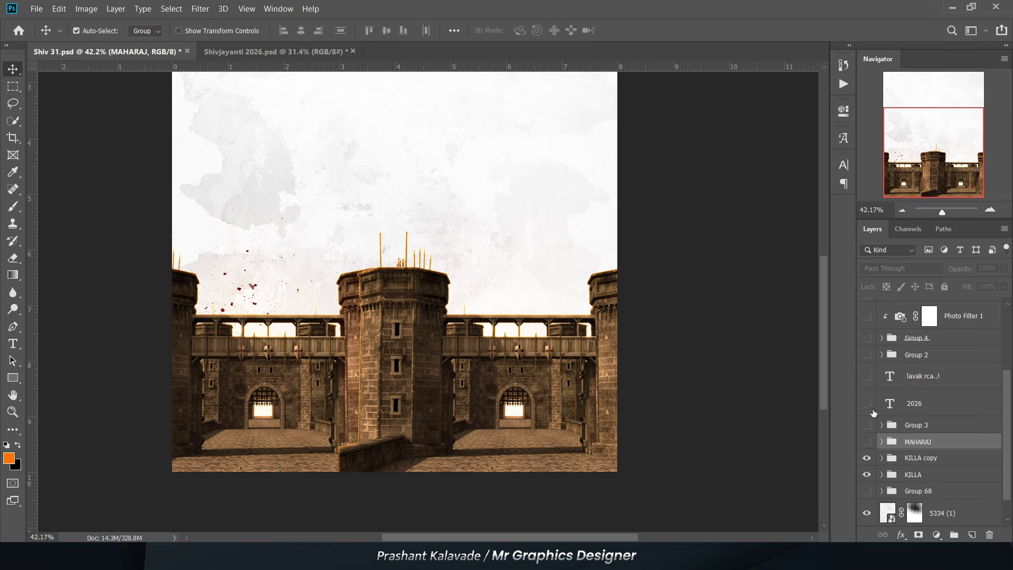
# Show the MAHARAJ group again and inspect how the enthroned figure blends with the fort behind it
pyautogui.click(867, 442)
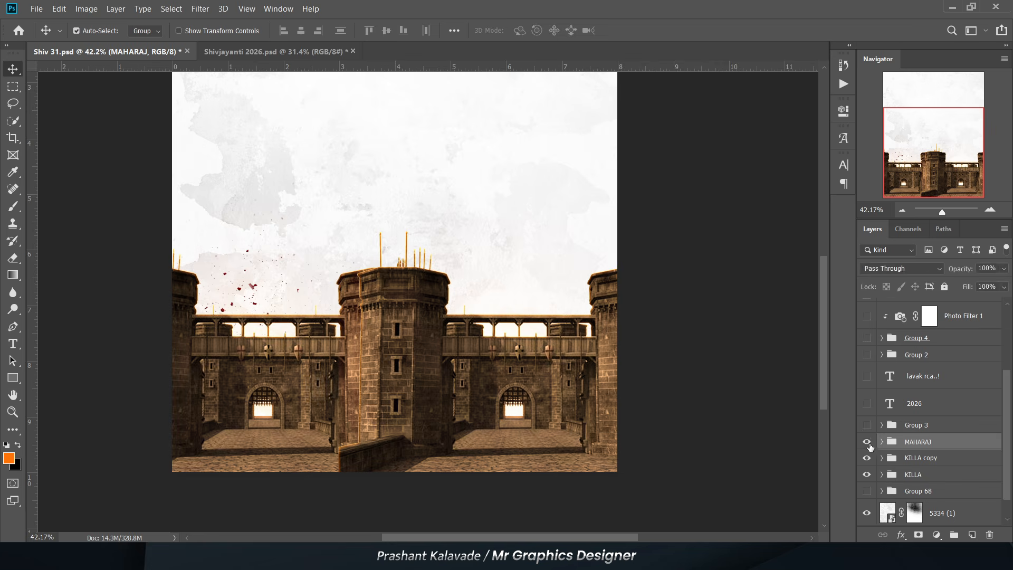
pyautogui.scroll(-2, 459, 316)
pyautogui.scroll(2, 463, 317)
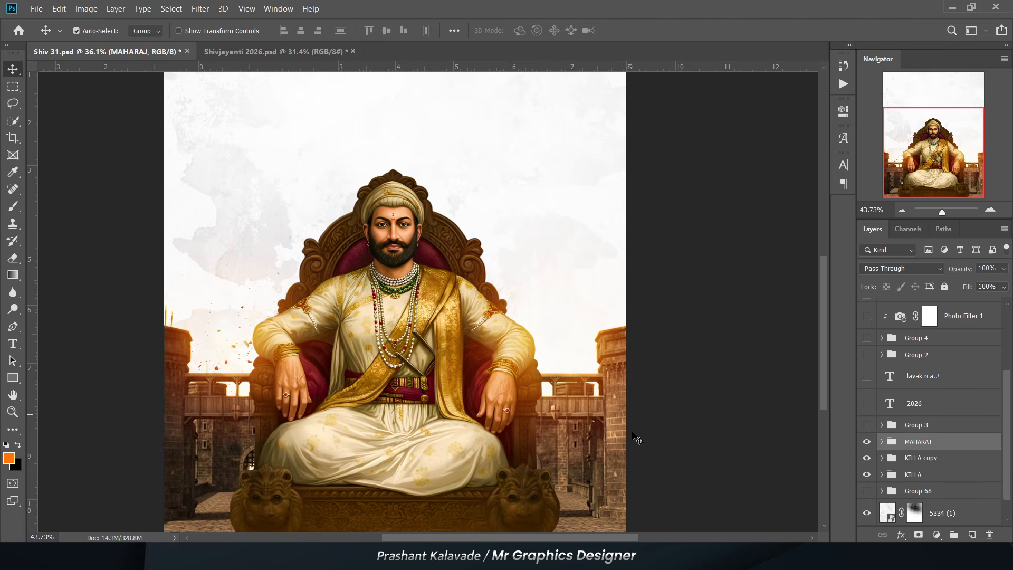
pyautogui.scroll(1, 345, 276)
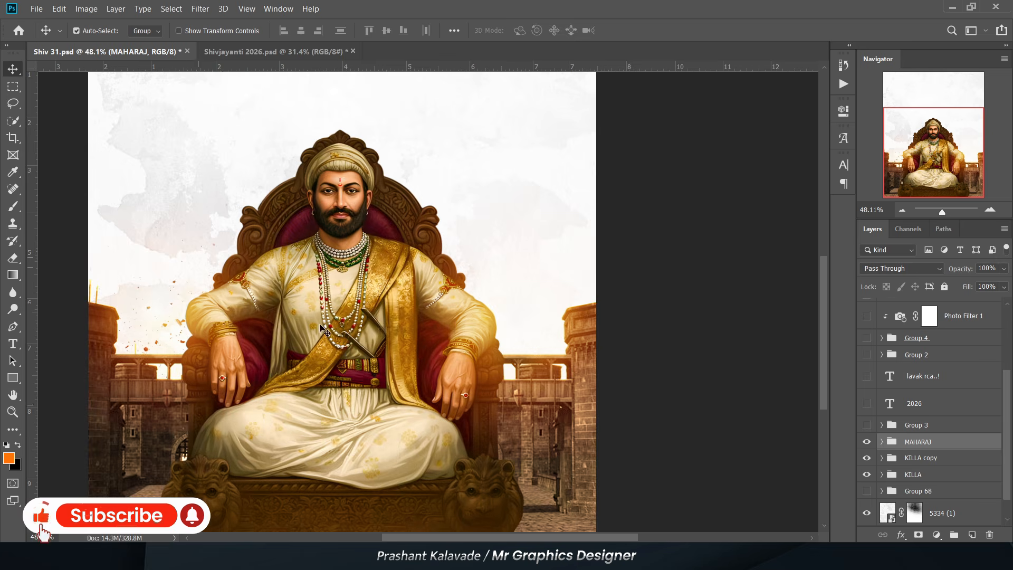
pyautogui.scroll(-3, 338, 301)
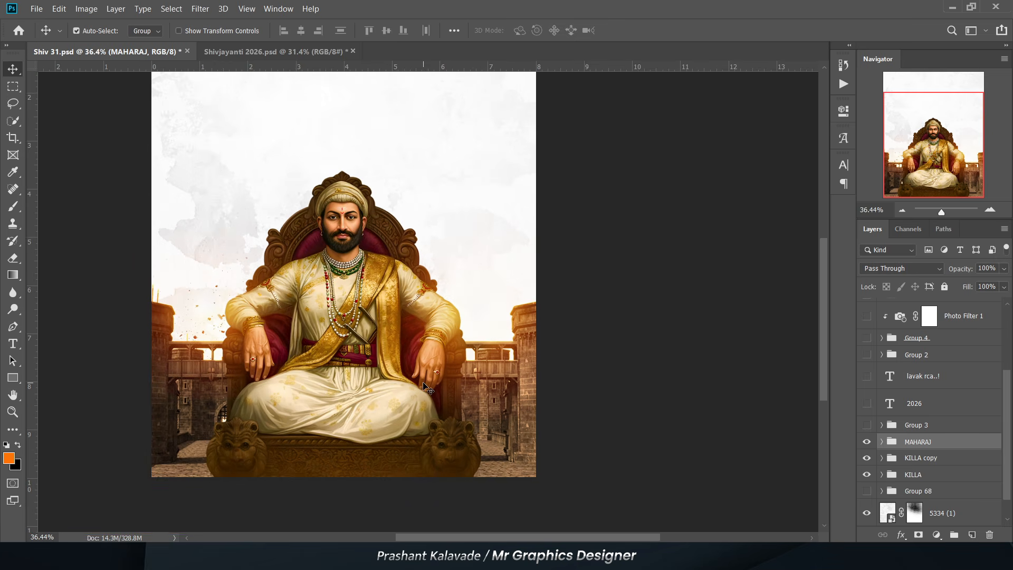
pyautogui.scroll(-2, 393, 396)
pyautogui.scroll(2, 354, 381)
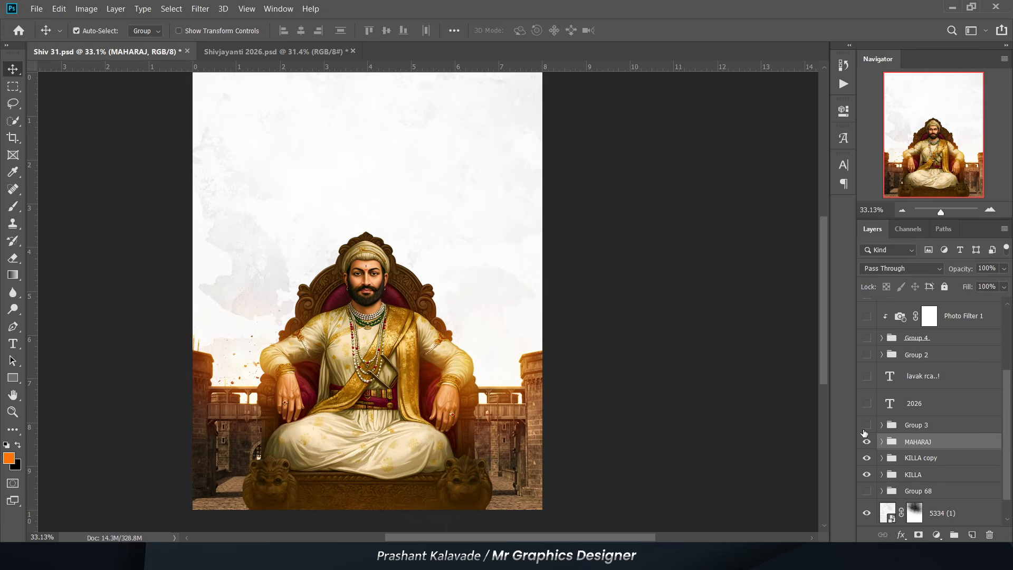
# Show the Group 3 title lettering, inspect its texture and expand the MAHARAJ group's layers
pyautogui.scroll(3, 377, 126)
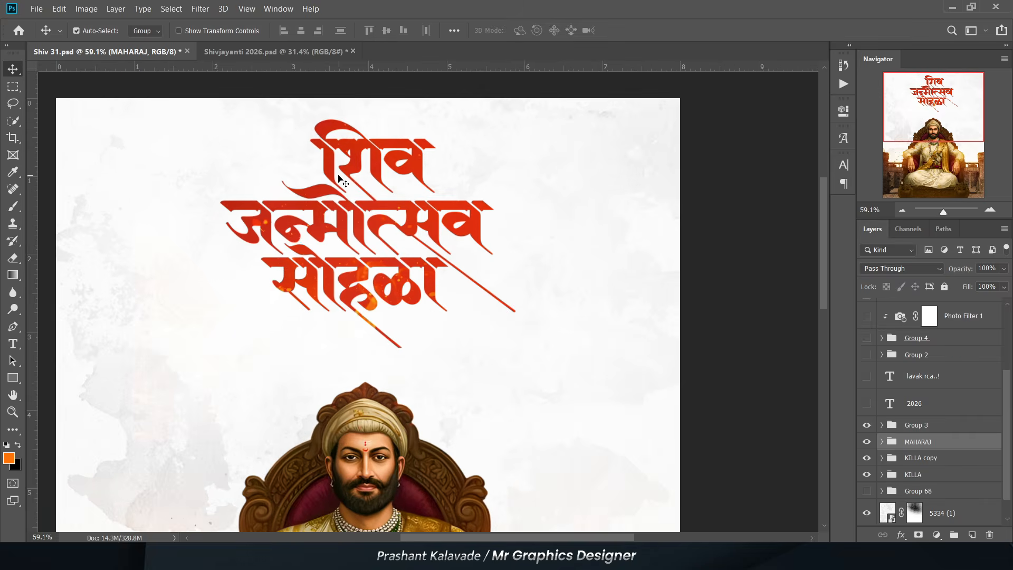
pyautogui.scroll(1, 377, 127)
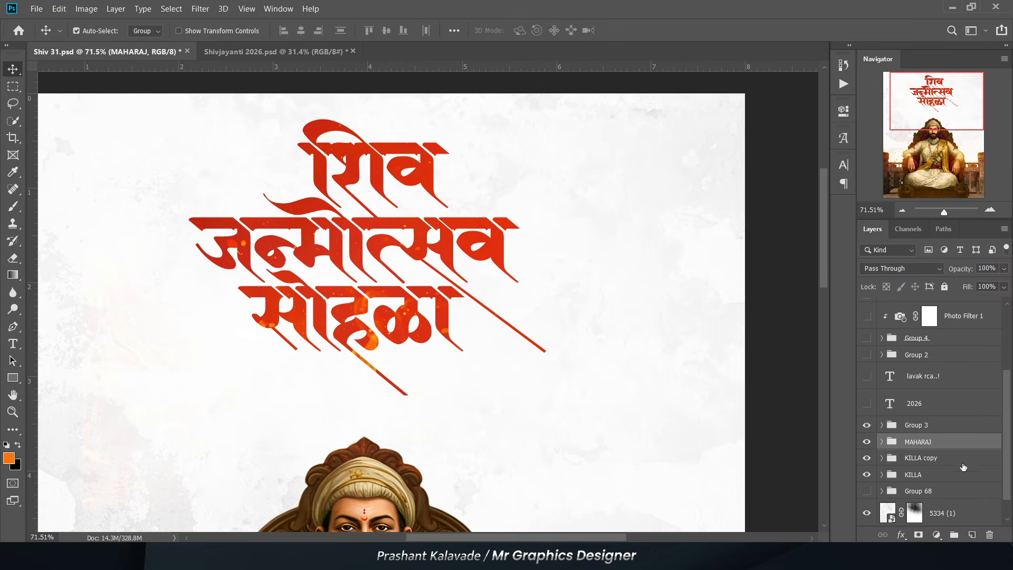
pyautogui.click(882, 442)
pyautogui.scroll(-4, 363, 187)
pyautogui.scroll(-4, 985, 438)
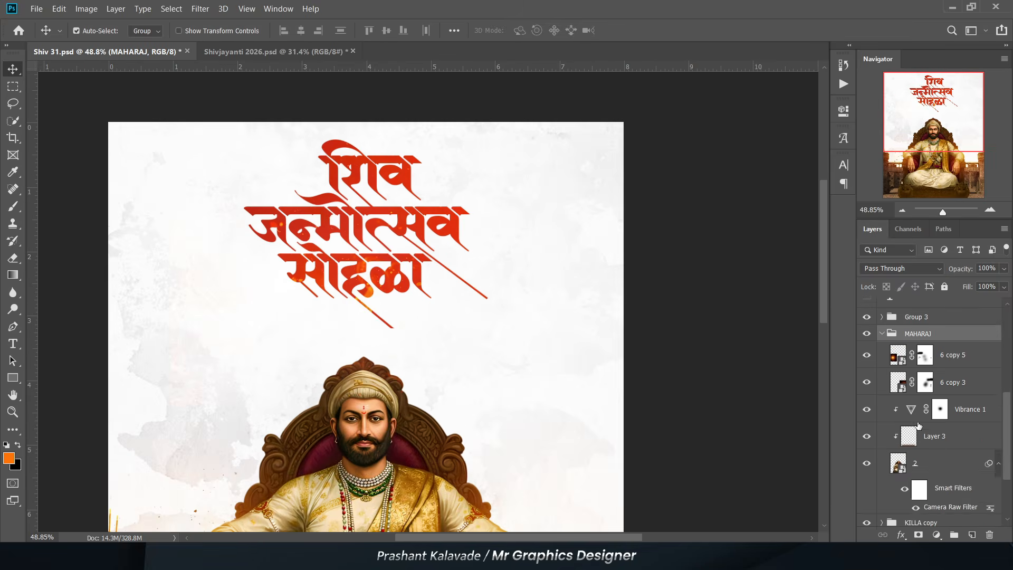
# Show the 2026 text layer and inspect the year placed beneath the title lettering
pyautogui.scroll(2, 919, 425)
pyautogui.click(866, 350)
pyautogui.scroll(2, 554, 312)
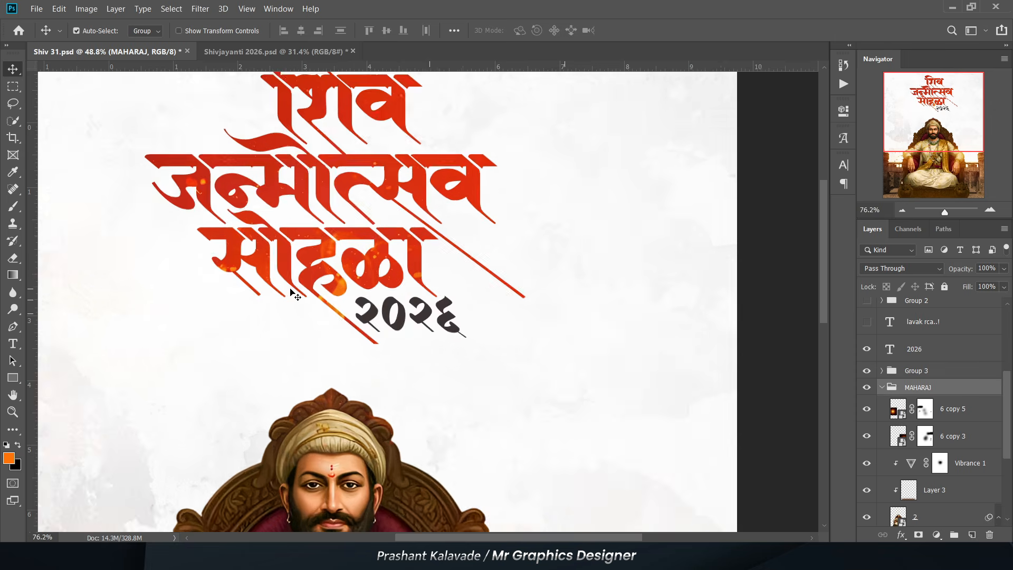
# Collapse the MAHARAJ group and expand Group 3 to reveal the layers that build the title lettering
pyautogui.scroll(-1, 769, 375)
pyautogui.click(868, 416)
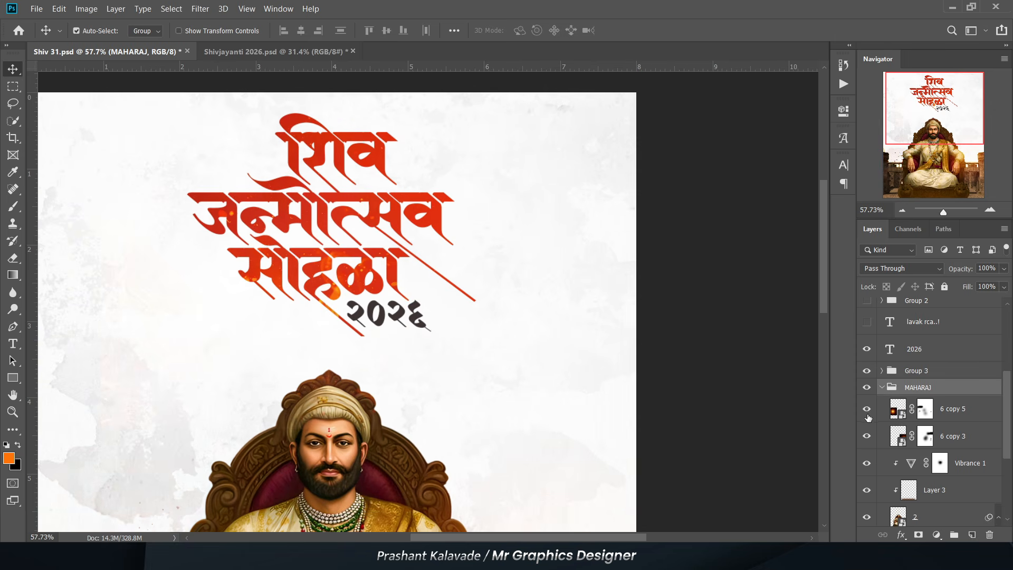
pyautogui.scroll(2, 891, 424)
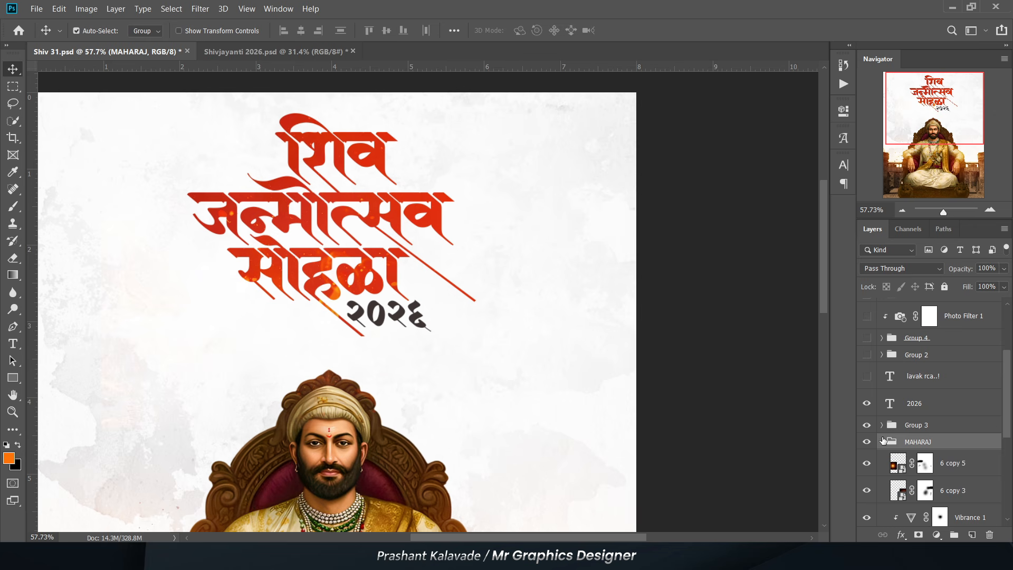
pyautogui.click(882, 441)
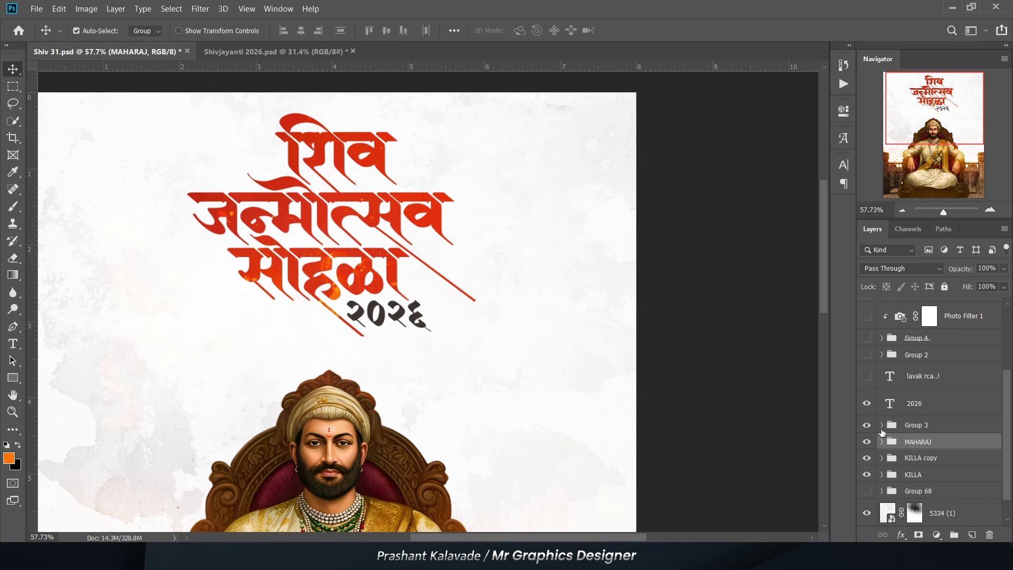
pyautogui.click(881, 426)
pyautogui.scroll(-1, 892, 420)
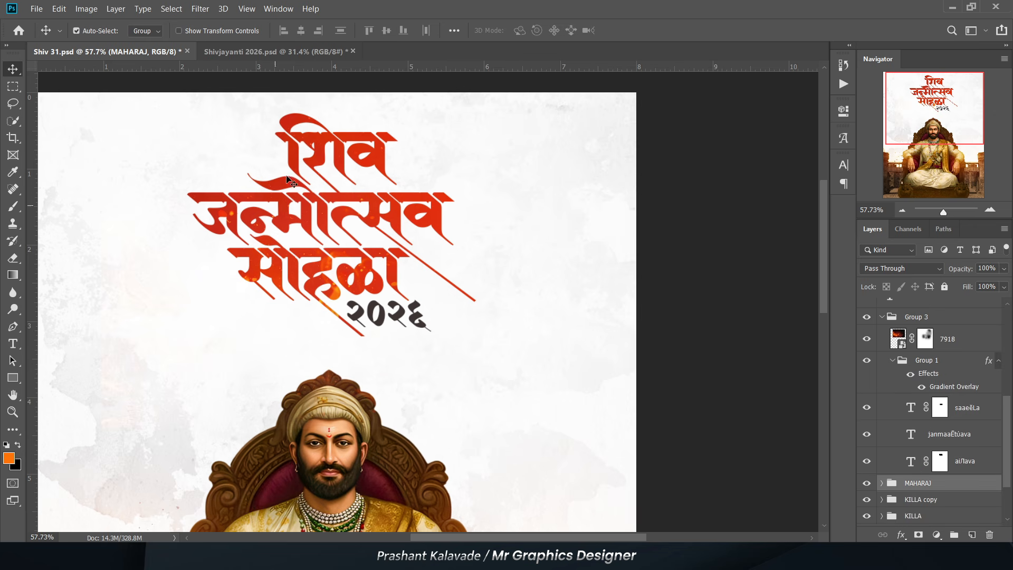
# Switch the 7918 fire texture layer to Normal blending to reveal the full image, and restore it to Screen
pyautogui.scroll(2, 289, 181)
pyautogui.click(947, 339)
pyautogui.click(902, 268)
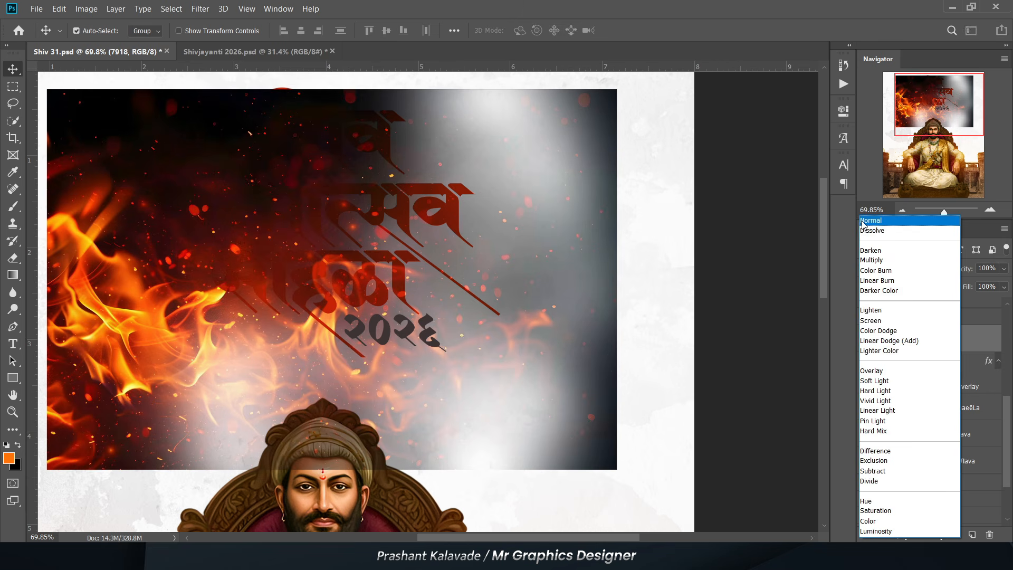
pyautogui.click(864, 222)
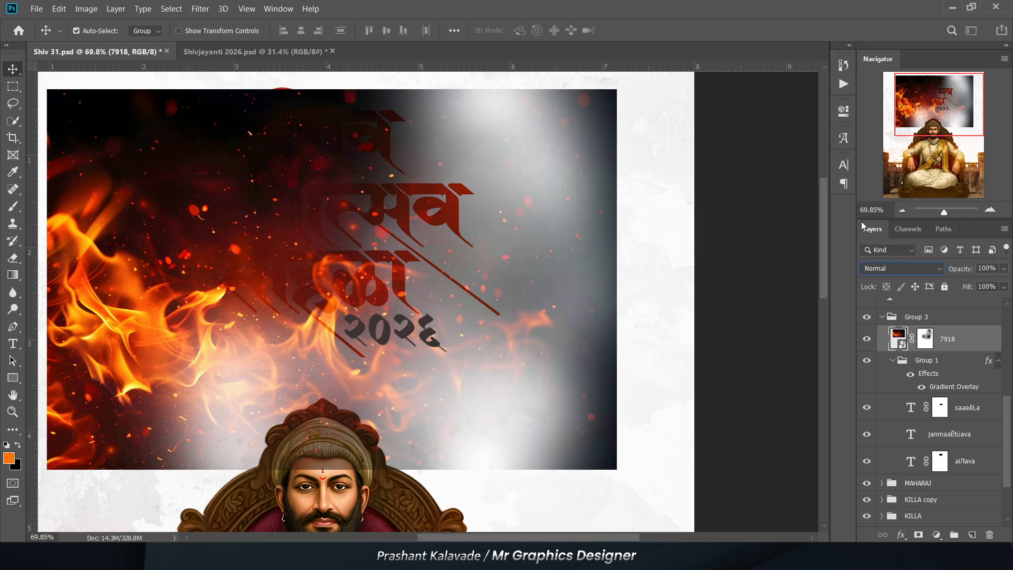
pyautogui.click(873, 267)
pyautogui.click(877, 320)
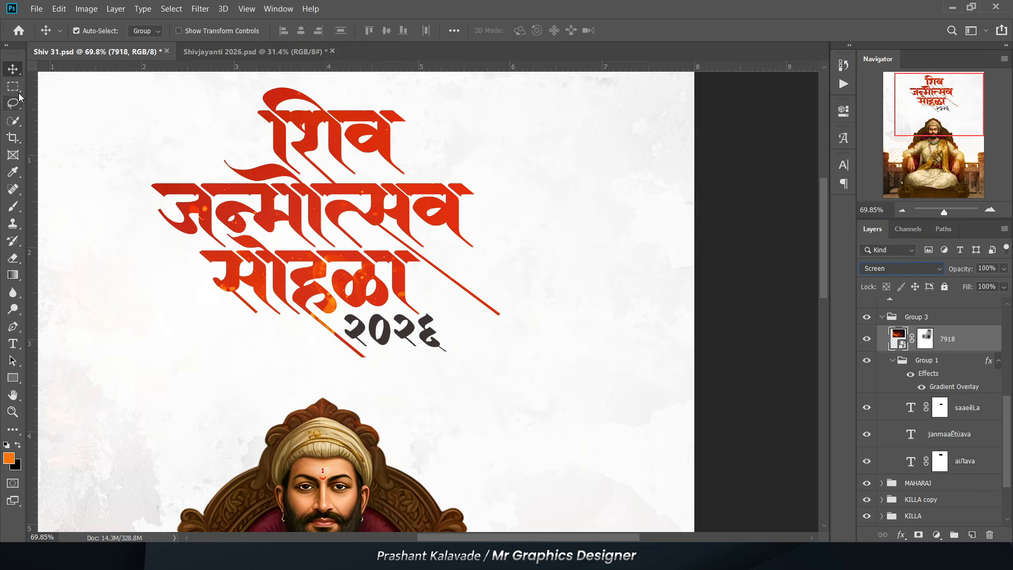
# Inspect how the fire texture glows inside the title lettering and collapse Group 3
pyautogui.scroll(-1, 331, 340)
pyautogui.scroll(2, 331, 340)
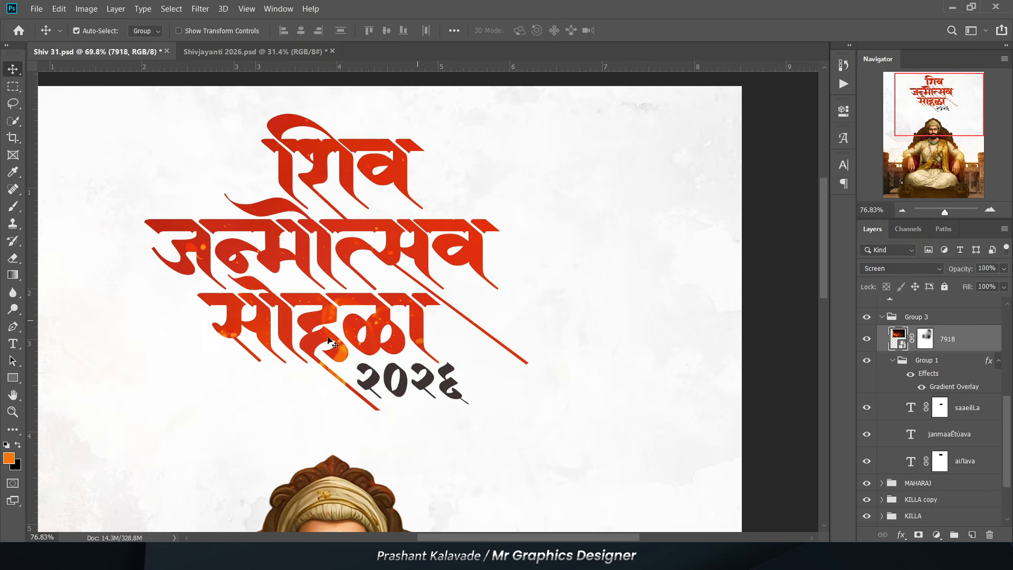
pyautogui.scroll(-1, 331, 340)
pyautogui.scroll(-2, 331, 340)
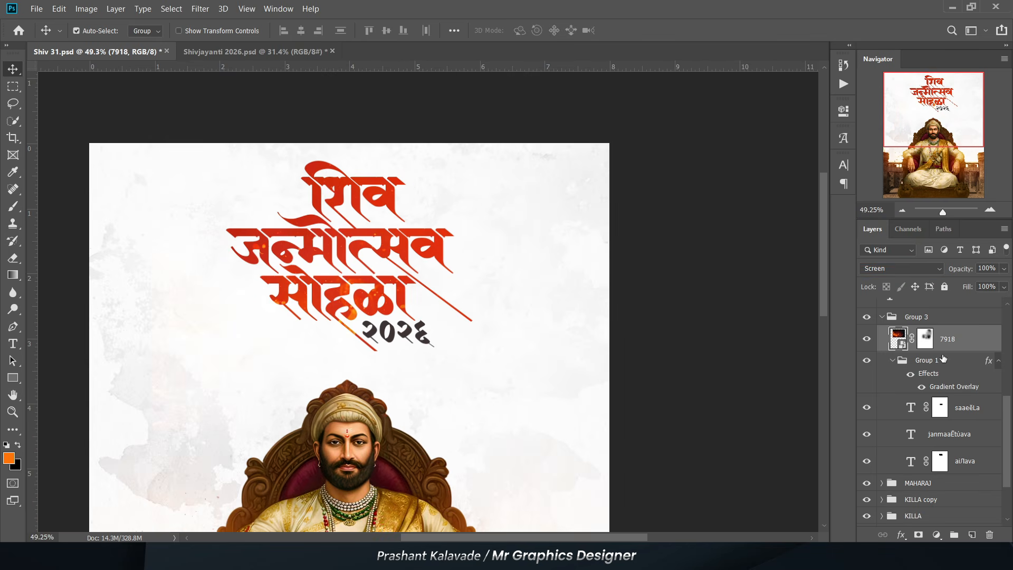
pyautogui.click(882, 321)
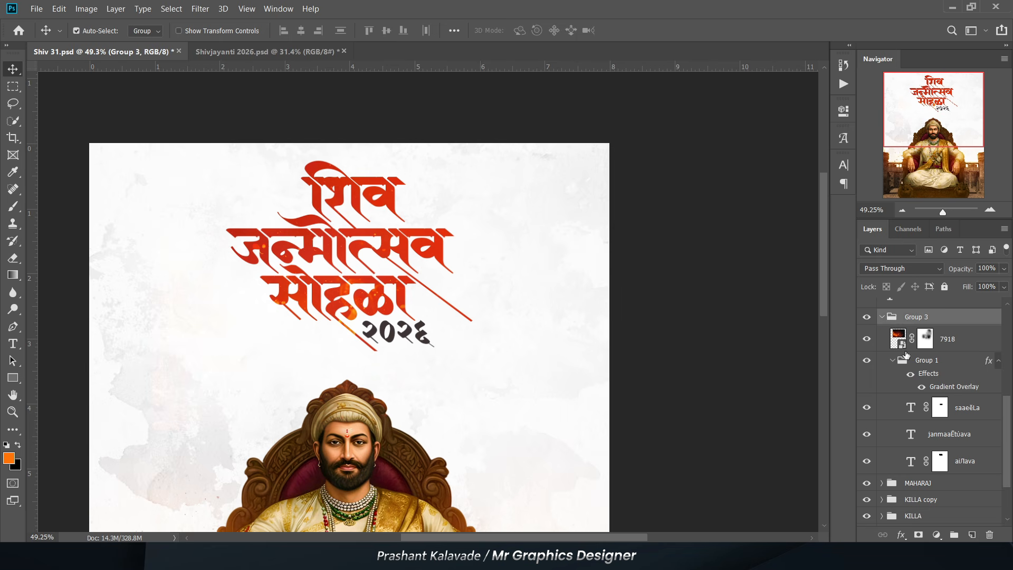
pyautogui.click(882, 317)
# Show Group 68 and inspect the saffron flags standing on both sides of the enthroned figure
pyautogui.scroll(-7, 342, 124)
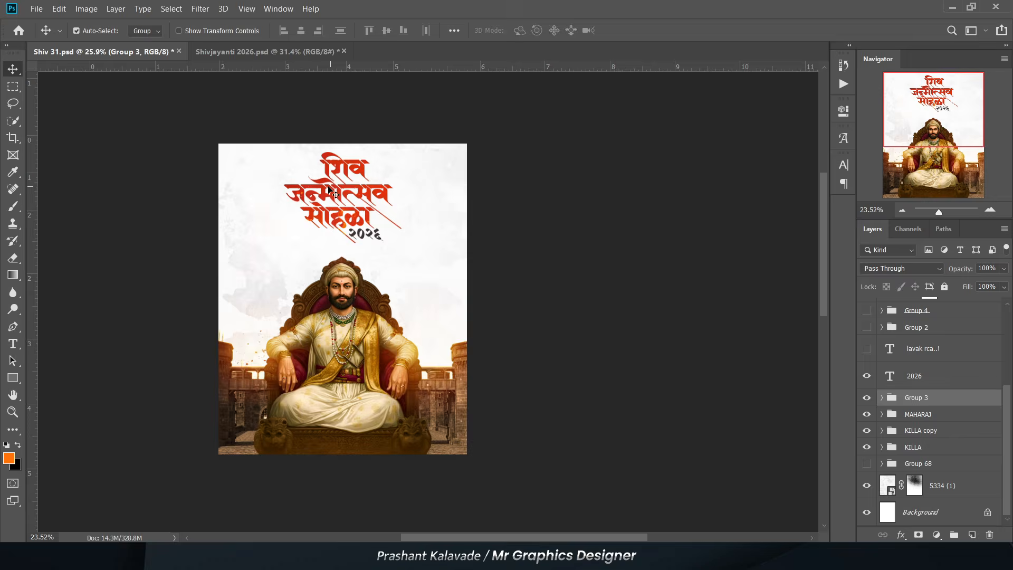
pyautogui.scroll(3, 329, 253)
pyautogui.click(867, 464)
pyautogui.scroll(3, 237, 334)
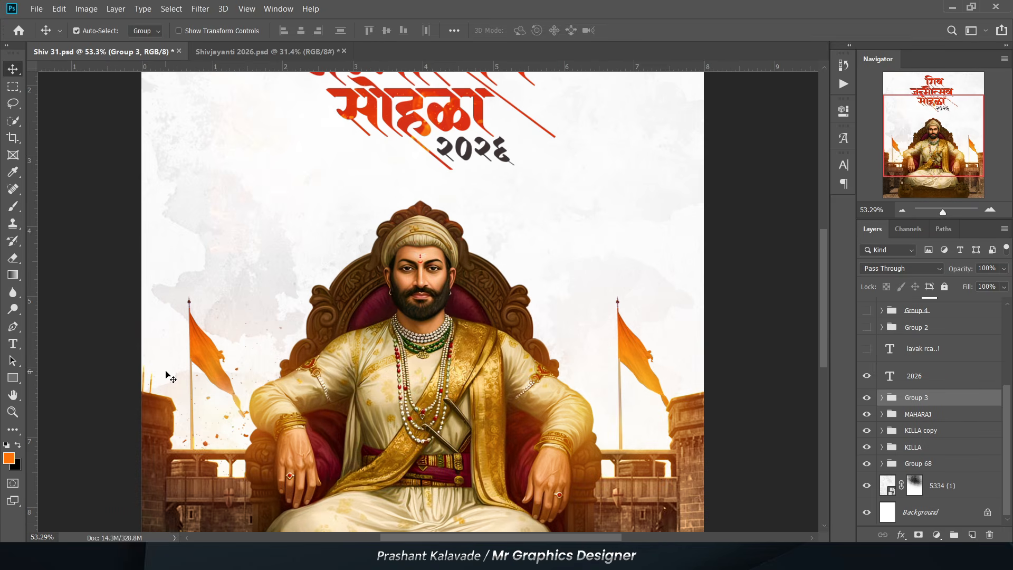
pyautogui.scroll(-2, 203, 379)
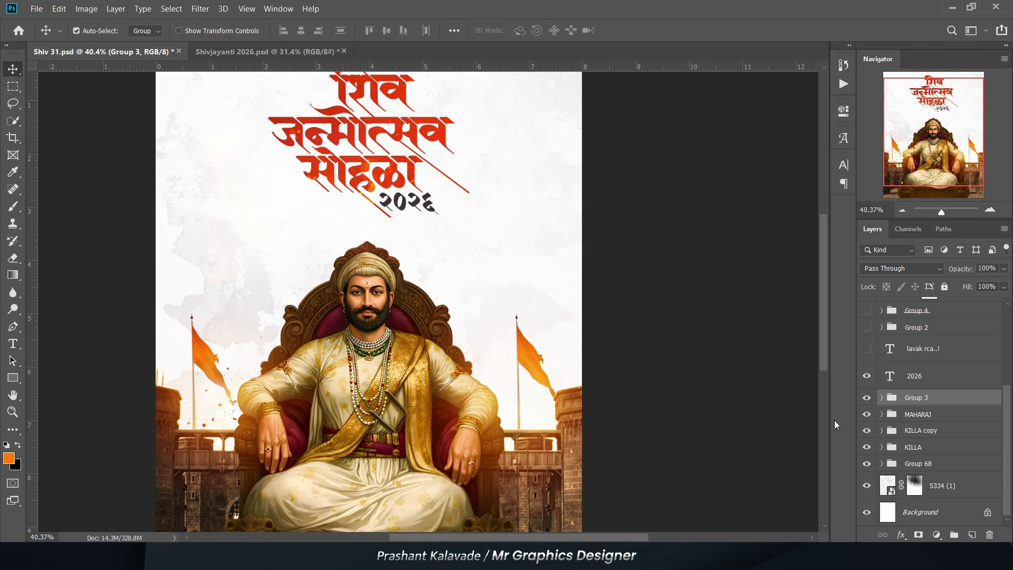
# Show the lavak rca..! text, Group 2 and Group 4 to add the tagline, title ornaments and octagonal seals
pyautogui.scroll(4, 902, 489)
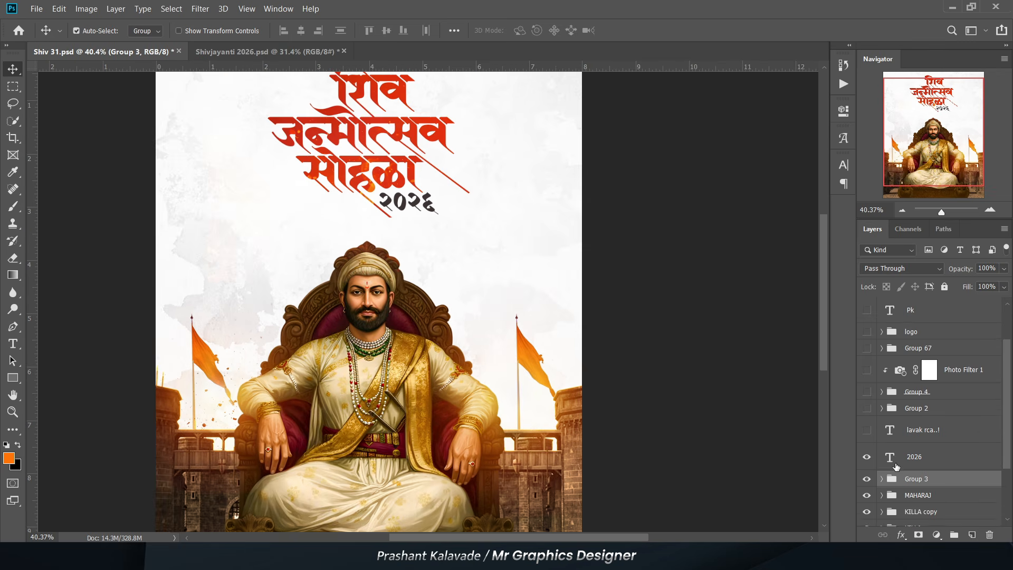
pyautogui.click(866, 457)
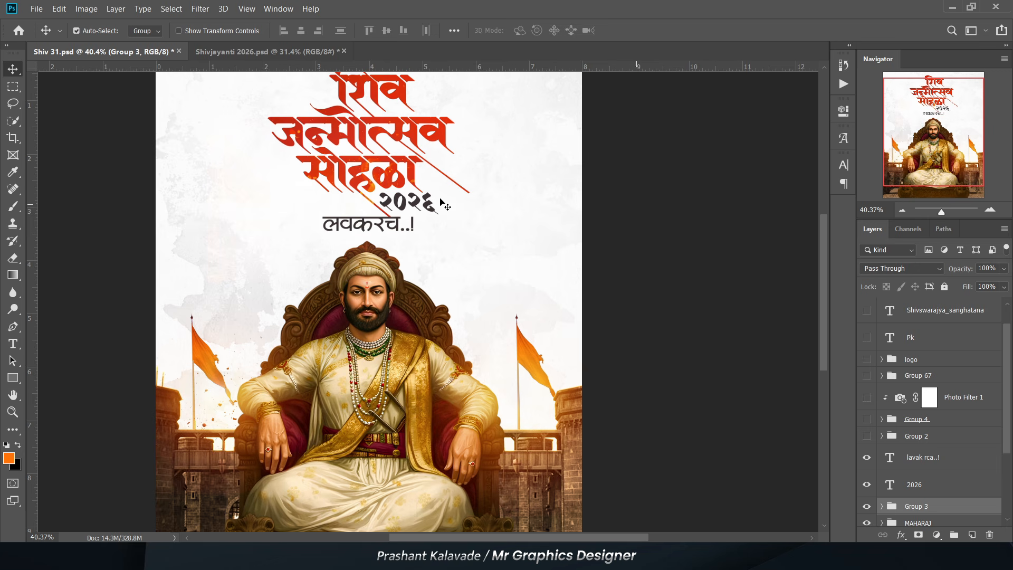
pyautogui.click(866, 436)
pyautogui.click(866, 419)
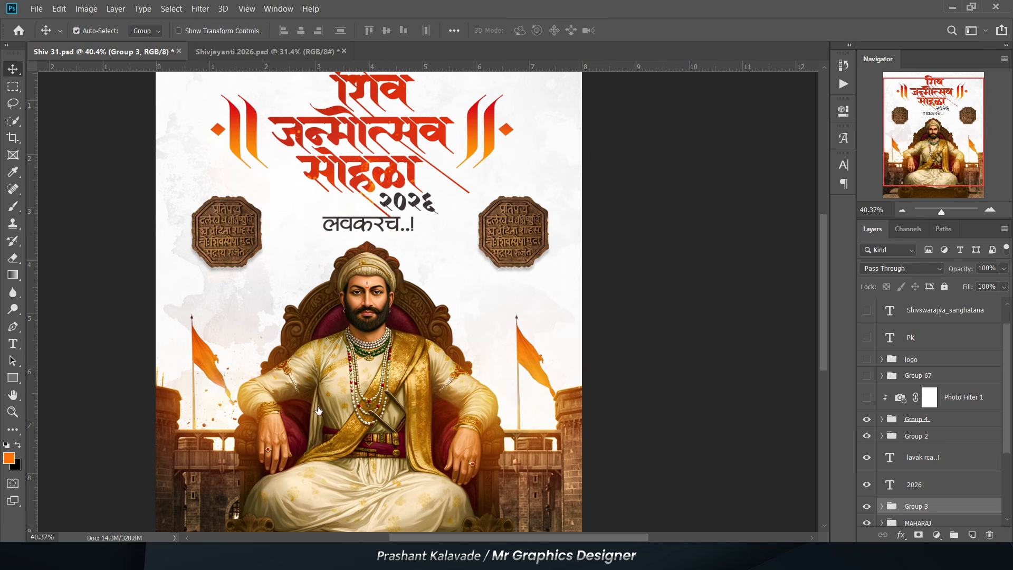
# Select the octagonal seals' Group 4 and show the Photo Filter 1 adjustment clipped to it
pyautogui.scroll(1, 226, 257)
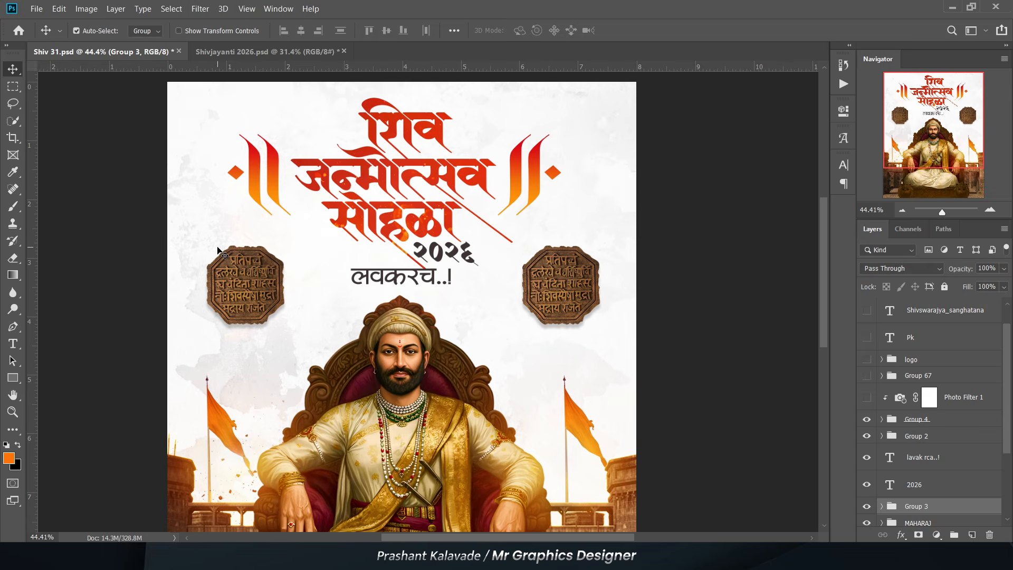
pyautogui.click(235, 262)
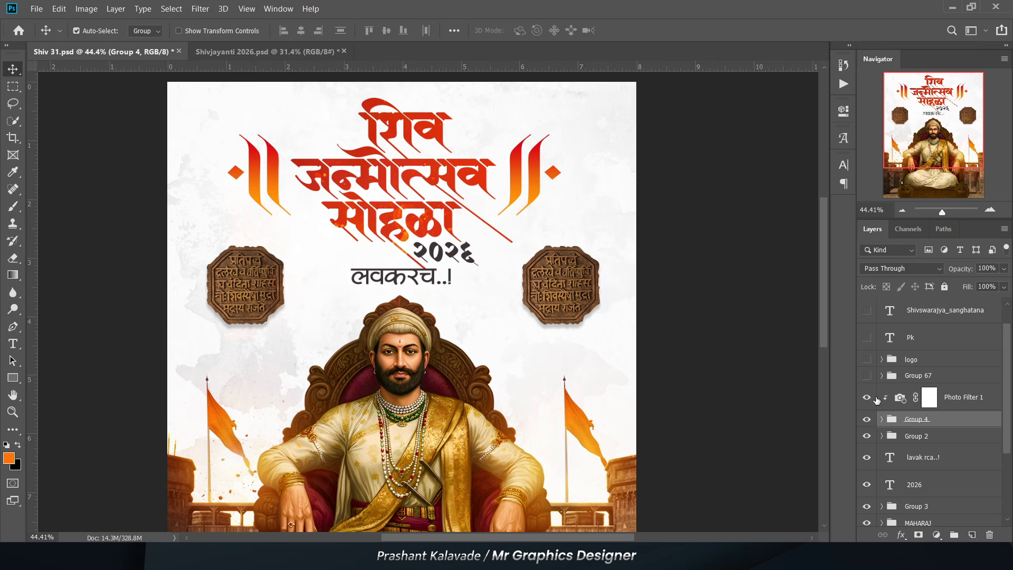
pyautogui.scroll(-1, 306, 127)
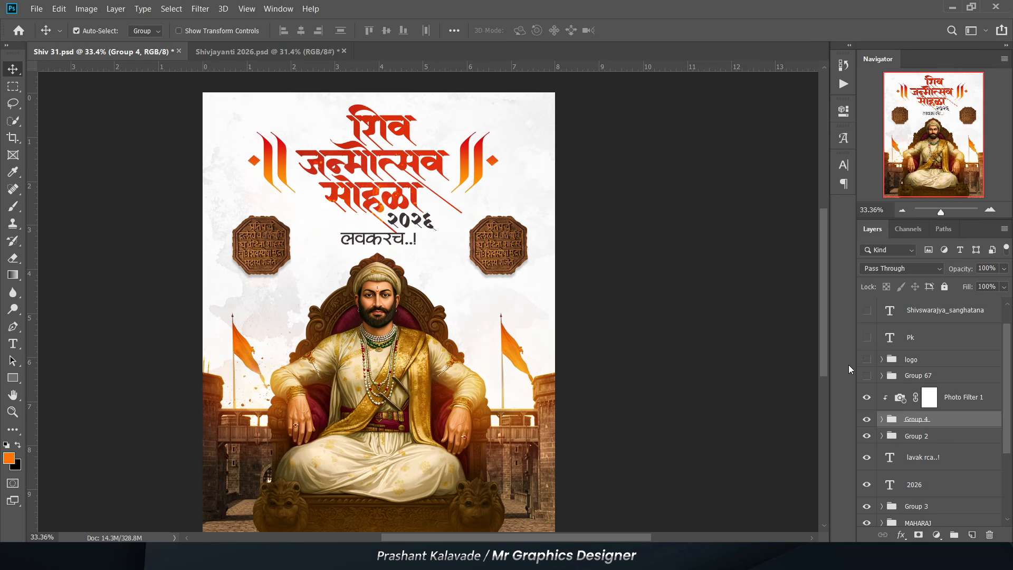
# Show Group 67, the logo group, and the Pk and Shivswarajya_sanghatana text layers, and inspect the organisation name on the throne base
pyautogui.click(867, 377)
pyautogui.scroll(6, 408, 438)
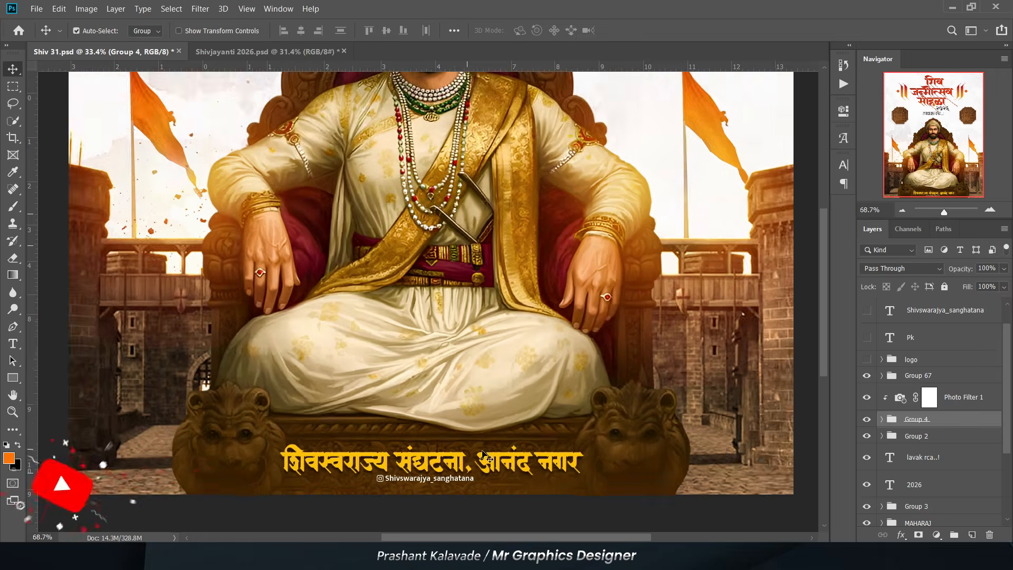
pyautogui.scroll(-6, 447, 488)
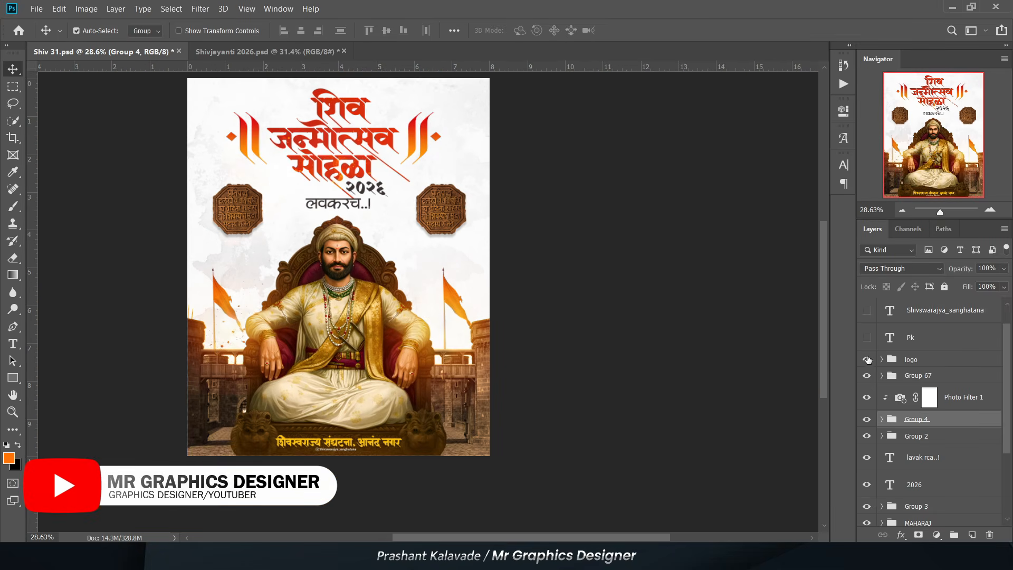
pyautogui.scroll(1, 870, 333)
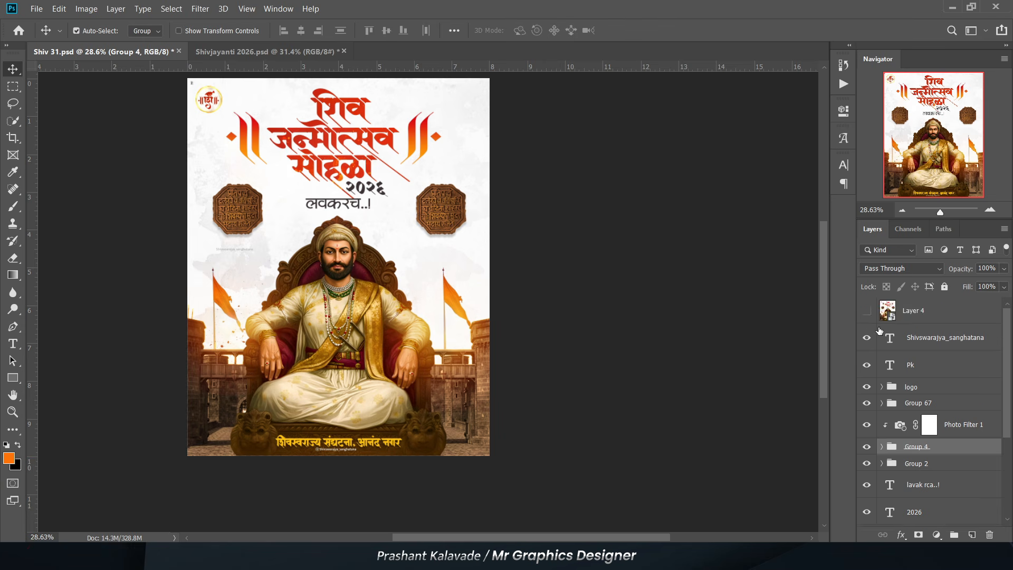
pyautogui.scroll(-5, 885, 451)
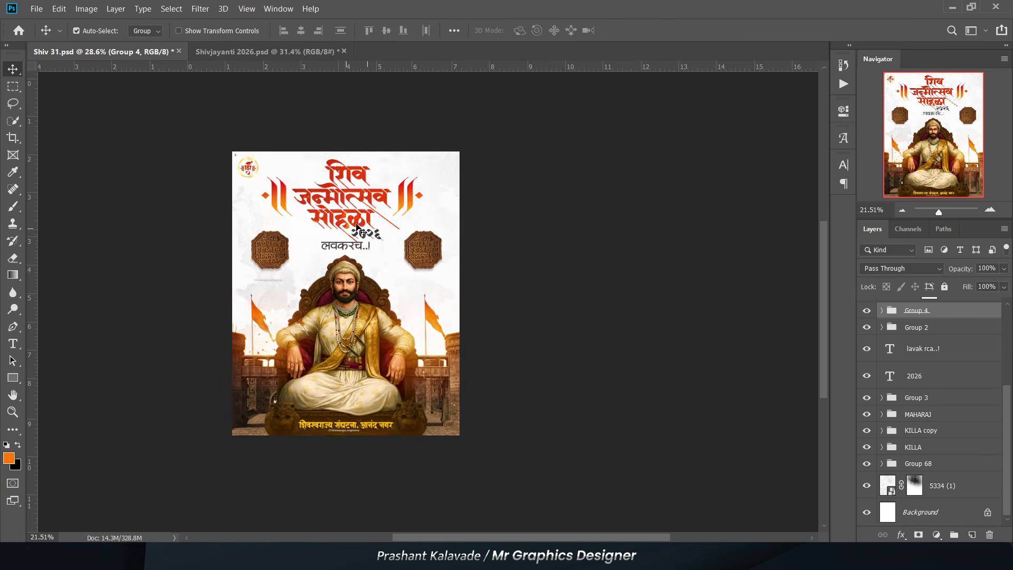
# Examine the completed Shiv 31 poster up close, from the title and seals down to the throne base and back
pyautogui.scroll(3, 357, 228)
pyautogui.scroll(2, 323, 142)
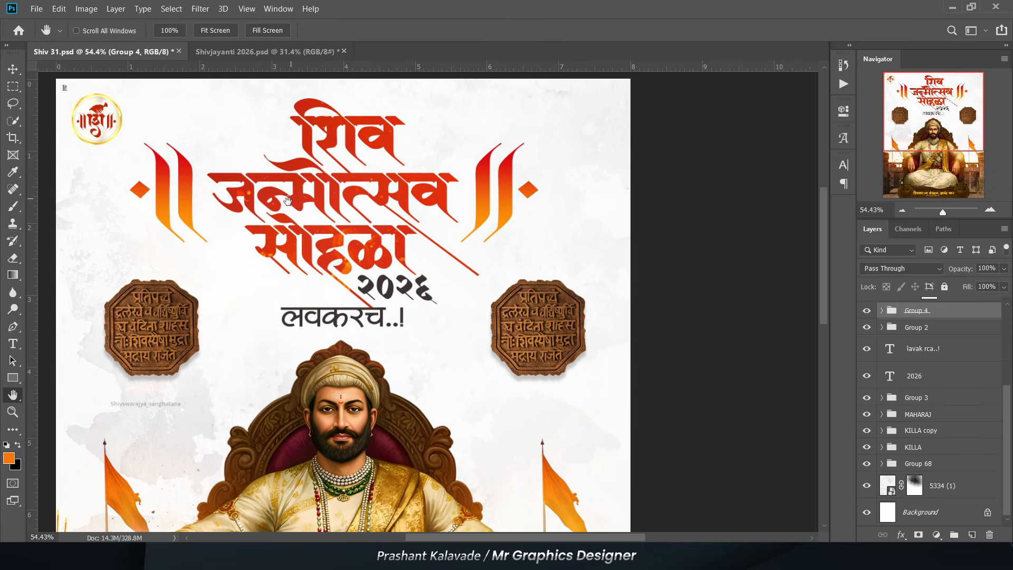
pyautogui.moveTo(323, 213); pyautogui.dragTo(335, 192)
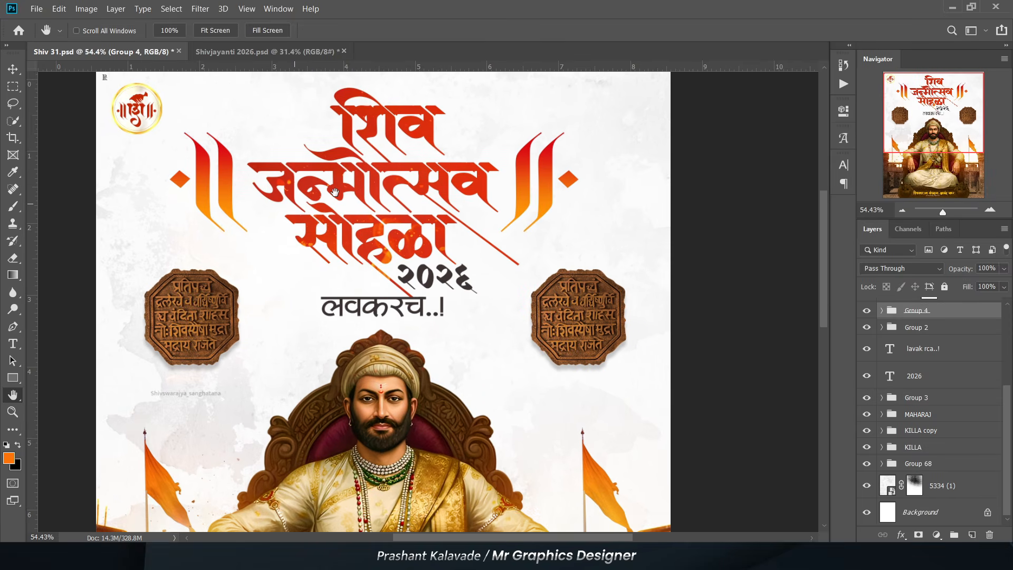
pyautogui.moveTo(317, 301); pyautogui.dragTo(318, 135)
pyautogui.scroll(3, 337, 245)
pyautogui.moveTo(240, 316); pyautogui.dragTo(236, 226)
pyautogui.scroll(-1, 234, 248)
pyautogui.moveTo(170, 376); pyautogui.dragTo(207, 238)
pyautogui.moveTo(164, 443)
pyautogui.mouseDown()
pyautogui.moveTo(184, 398)
pyautogui.moveTo(177, 429)
pyautogui.mouseUp()
pyautogui.moveTo(257, 203); pyautogui.dragTo(248, 297)
pyautogui.moveTo(233, 199); pyautogui.dragTo(211, 347)
pyautogui.moveTo(225, 142); pyautogui.dragTo(232, 292)
pyautogui.moveTo(226, 229); pyautogui.dragTo(243, 296)
# Switch to the Shivjayanti 2026 document and examine its portrait, golden title, horse rider, coins and fort up close
pyautogui.click(218, 53)
pyautogui.scroll(2, 375, 99)
pyautogui.scroll(2, 315, 191)
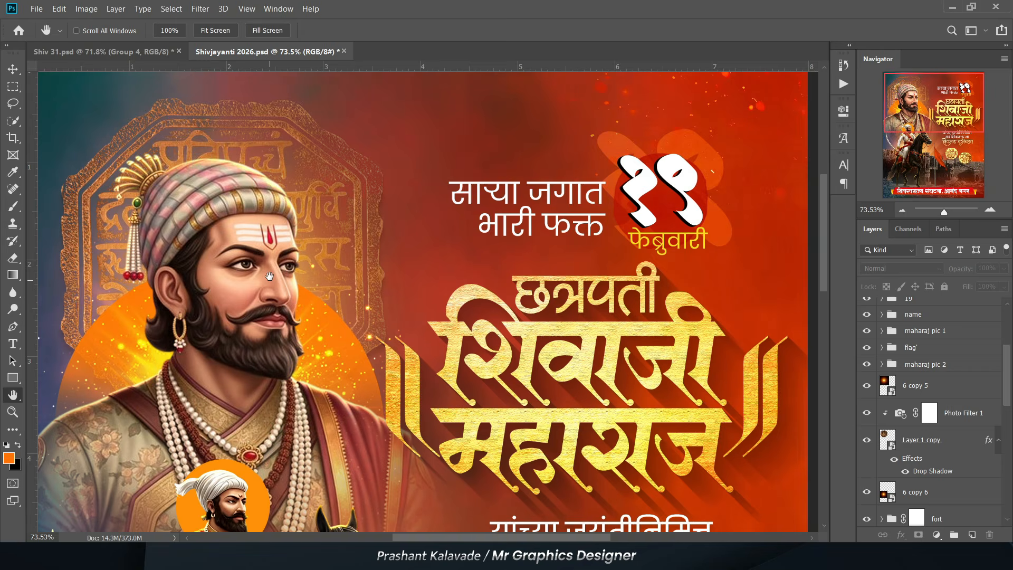
pyautogui.moveTo(269, 276); pyautogui.dragTo(285, 156)
pyautogui.moveTo(271, 245); pyautogui.dragTo(269, 198)
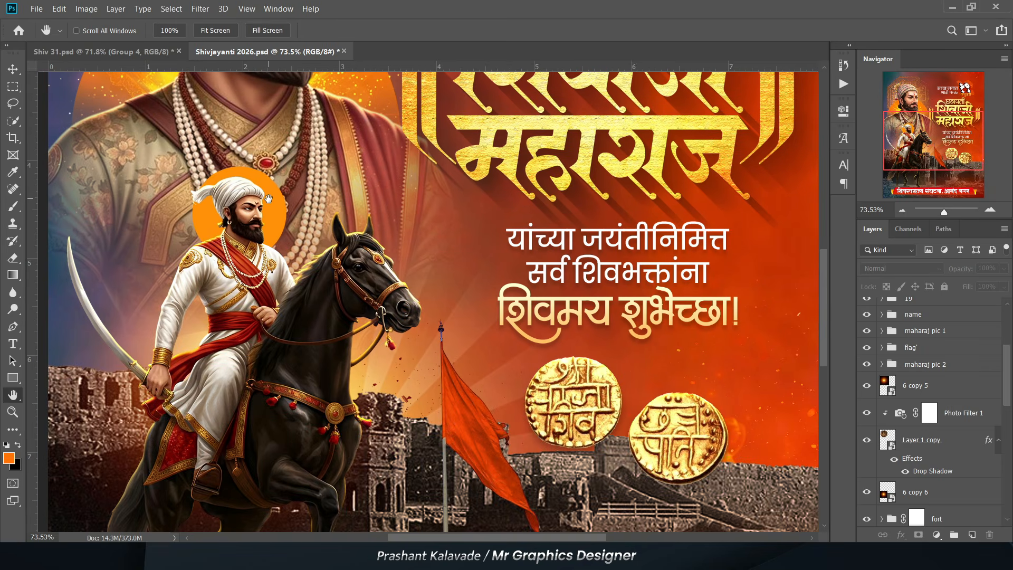
pyautogui.moveTo(289, 364); pyautogui.dragTo(273, 404)
pyautogui.moveTo(281, 222); pyautogui.dragTo(288, 351)
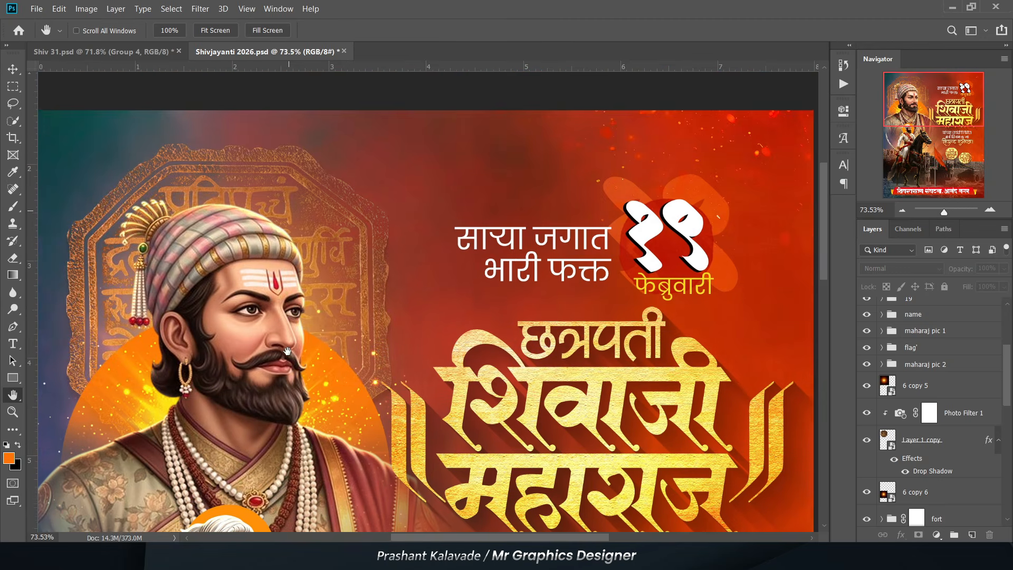
pyautogui.moveTo(267, 249); pyautogui.dragTo(242, 252)
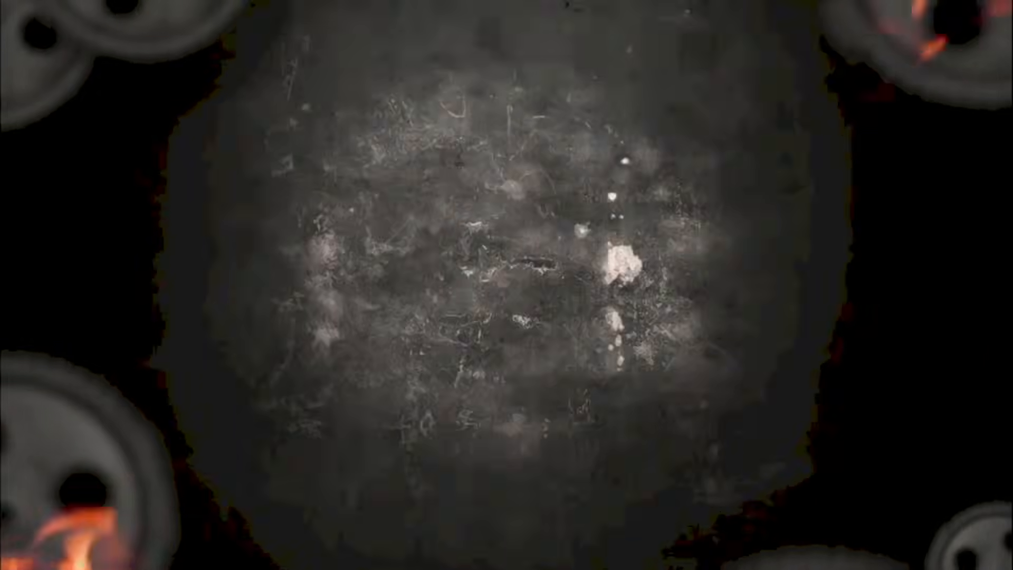